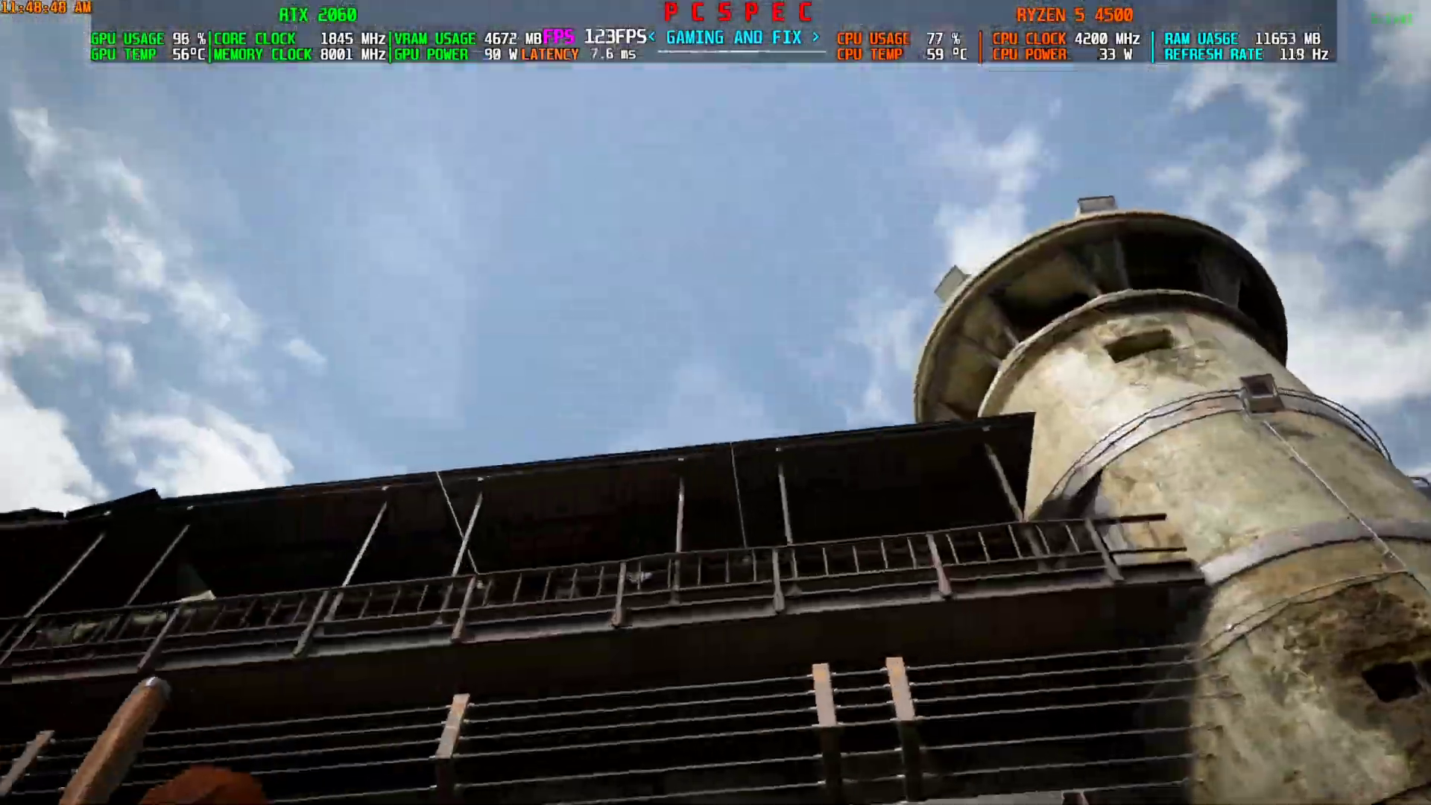
key("w")
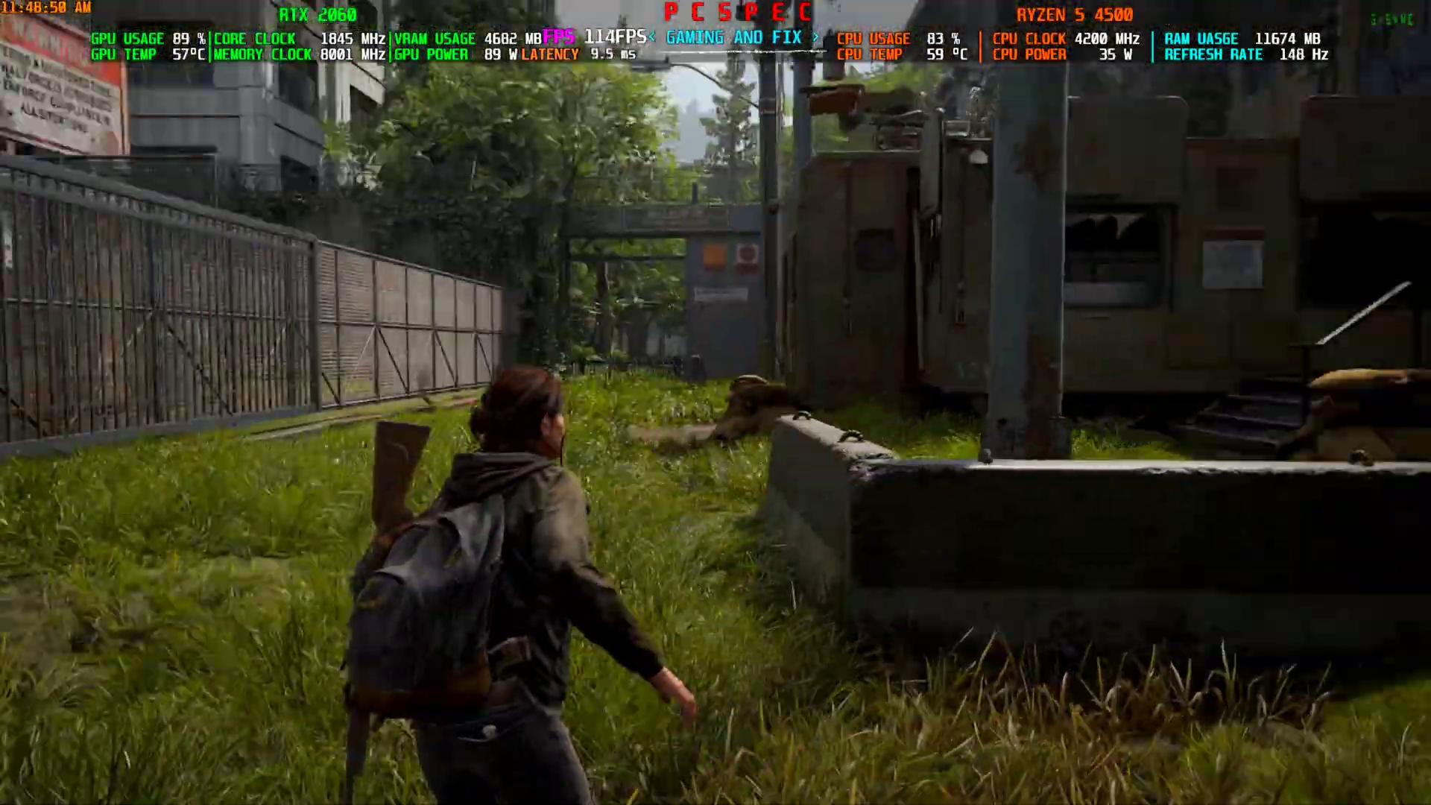
key("w")
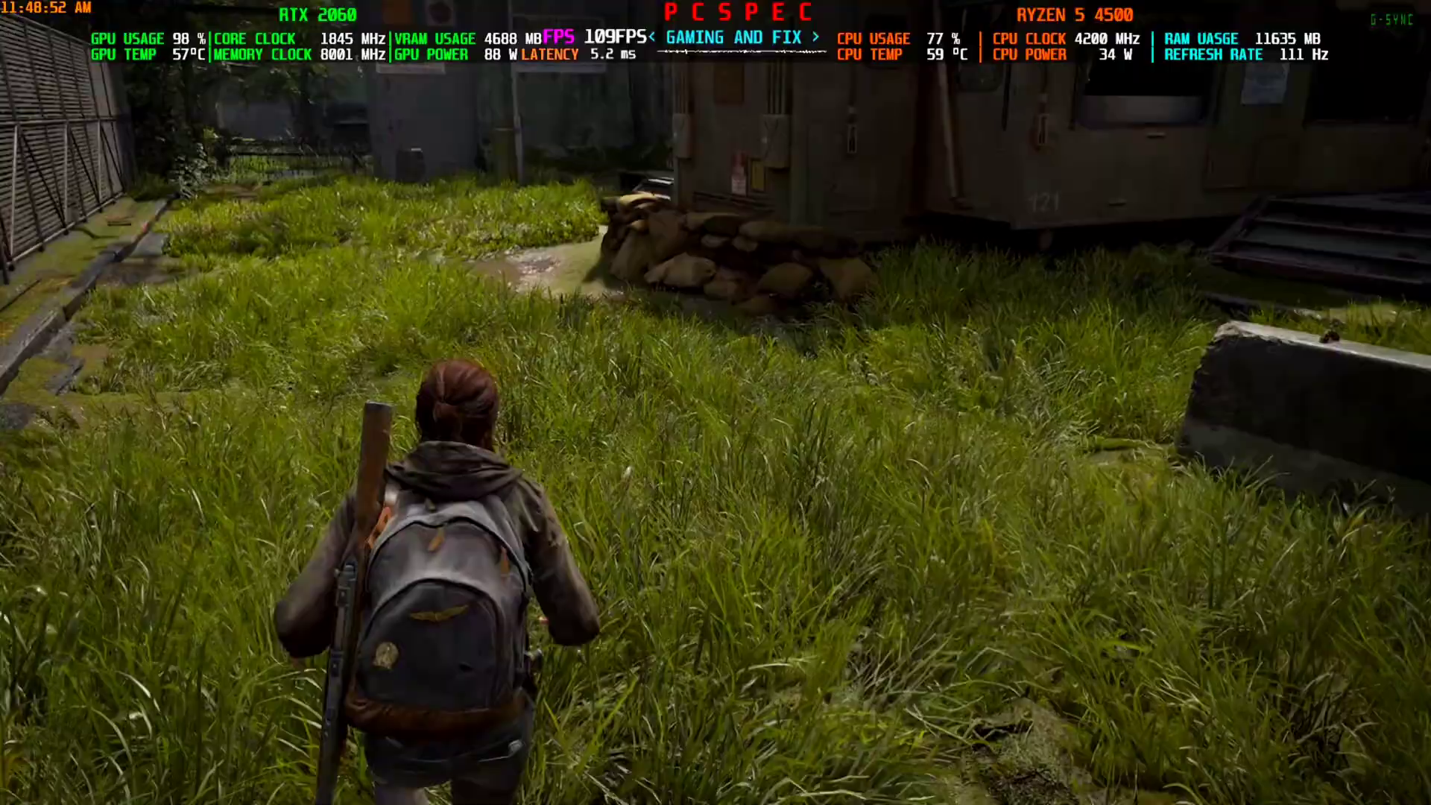
key("c")
key("c")
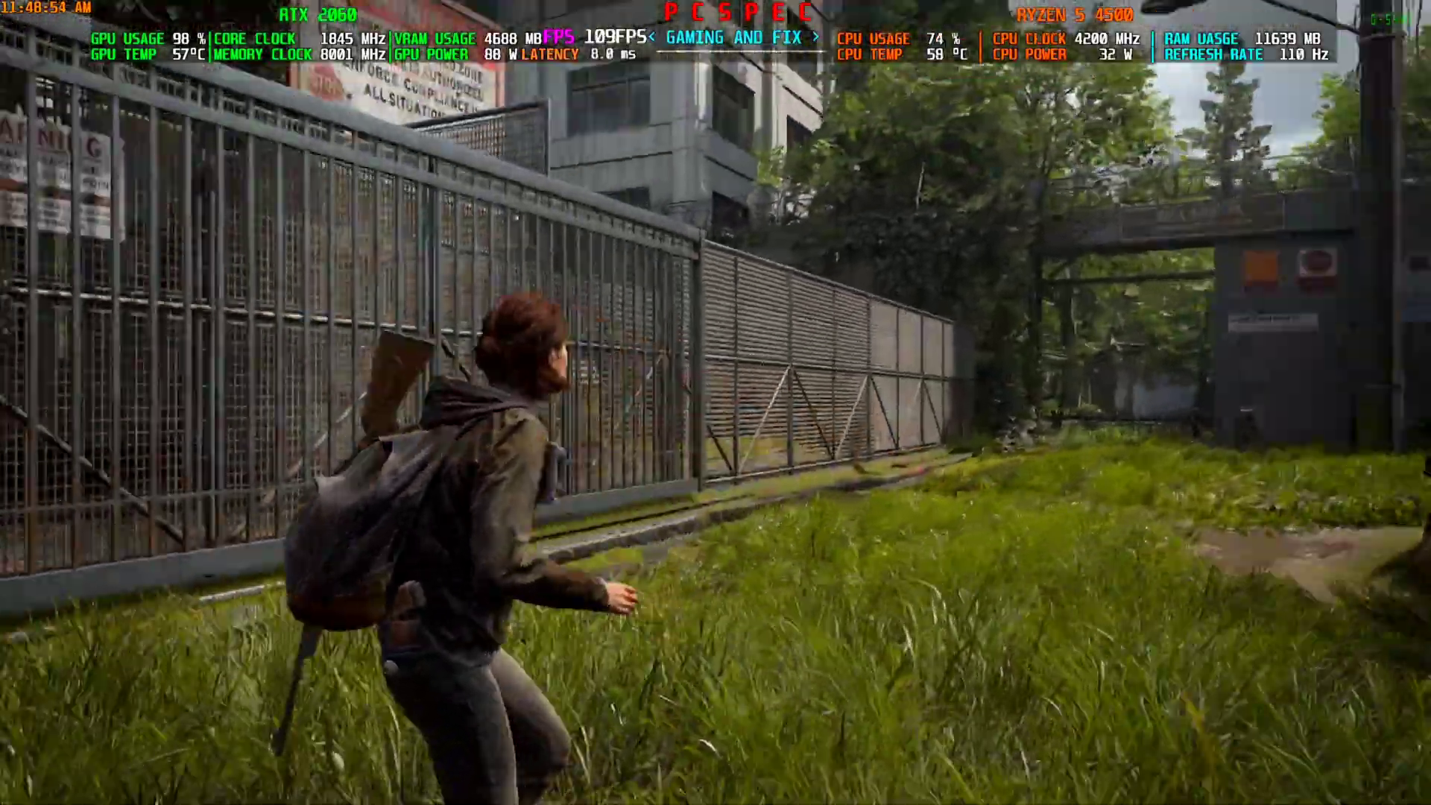
key("c")
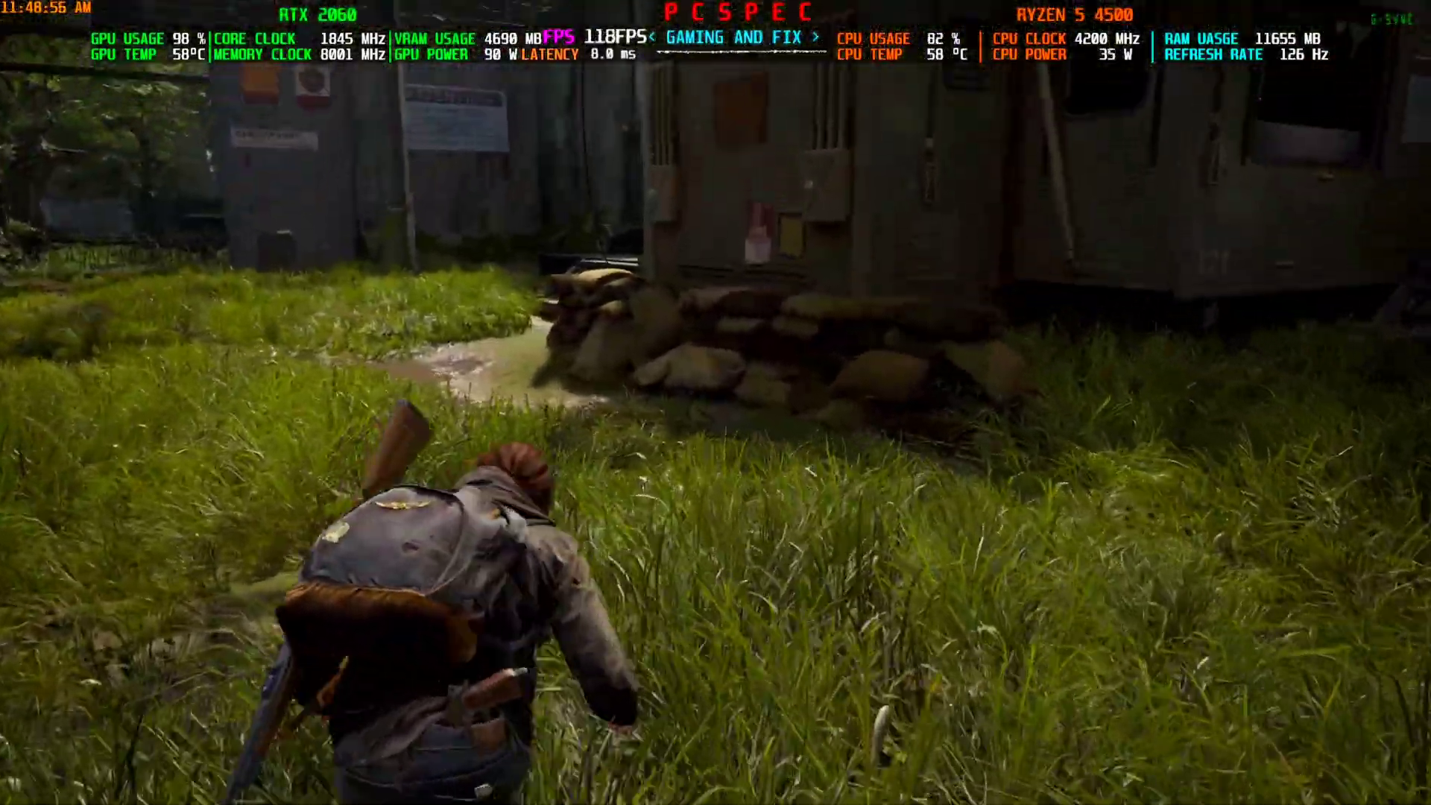
key("c")
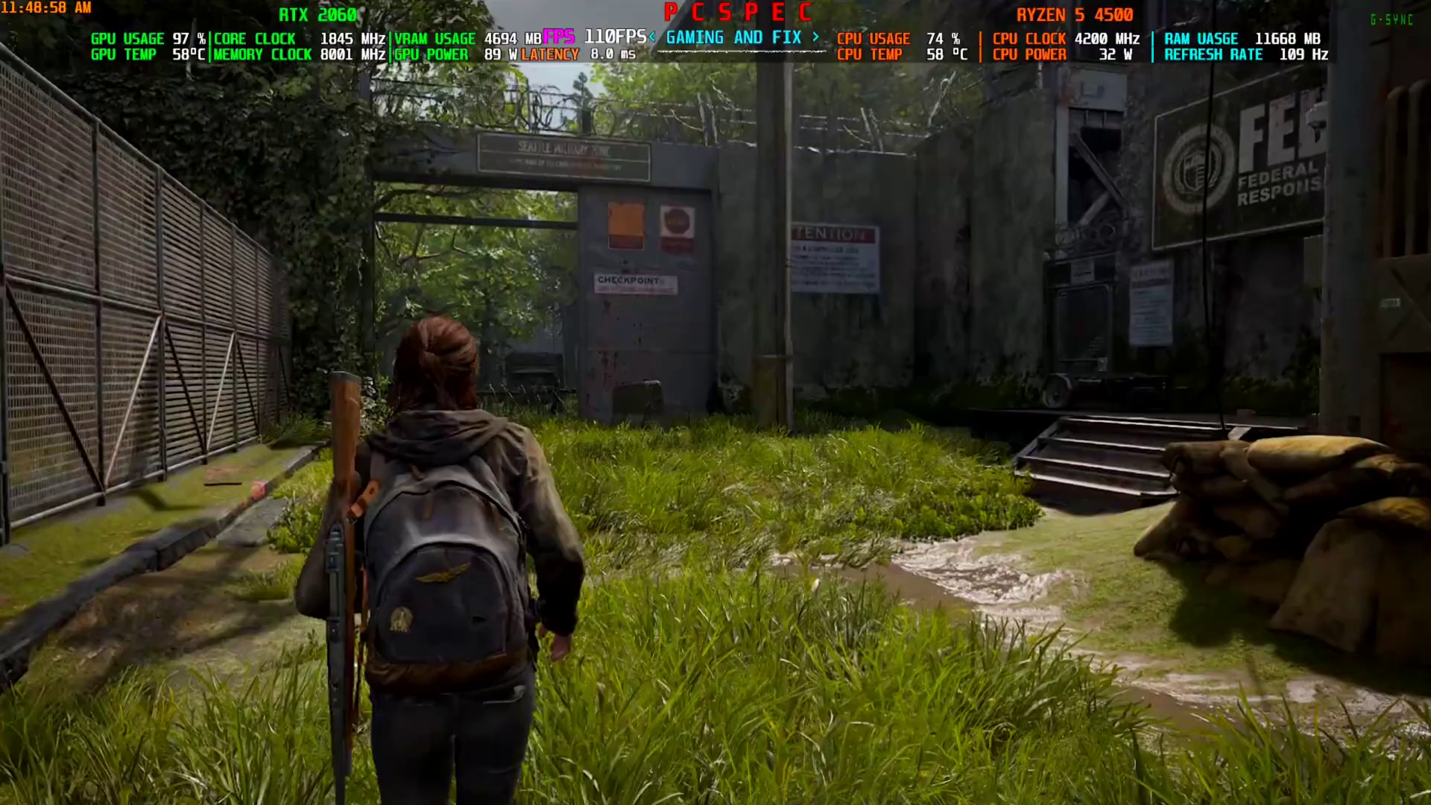
key("w")
key("w")
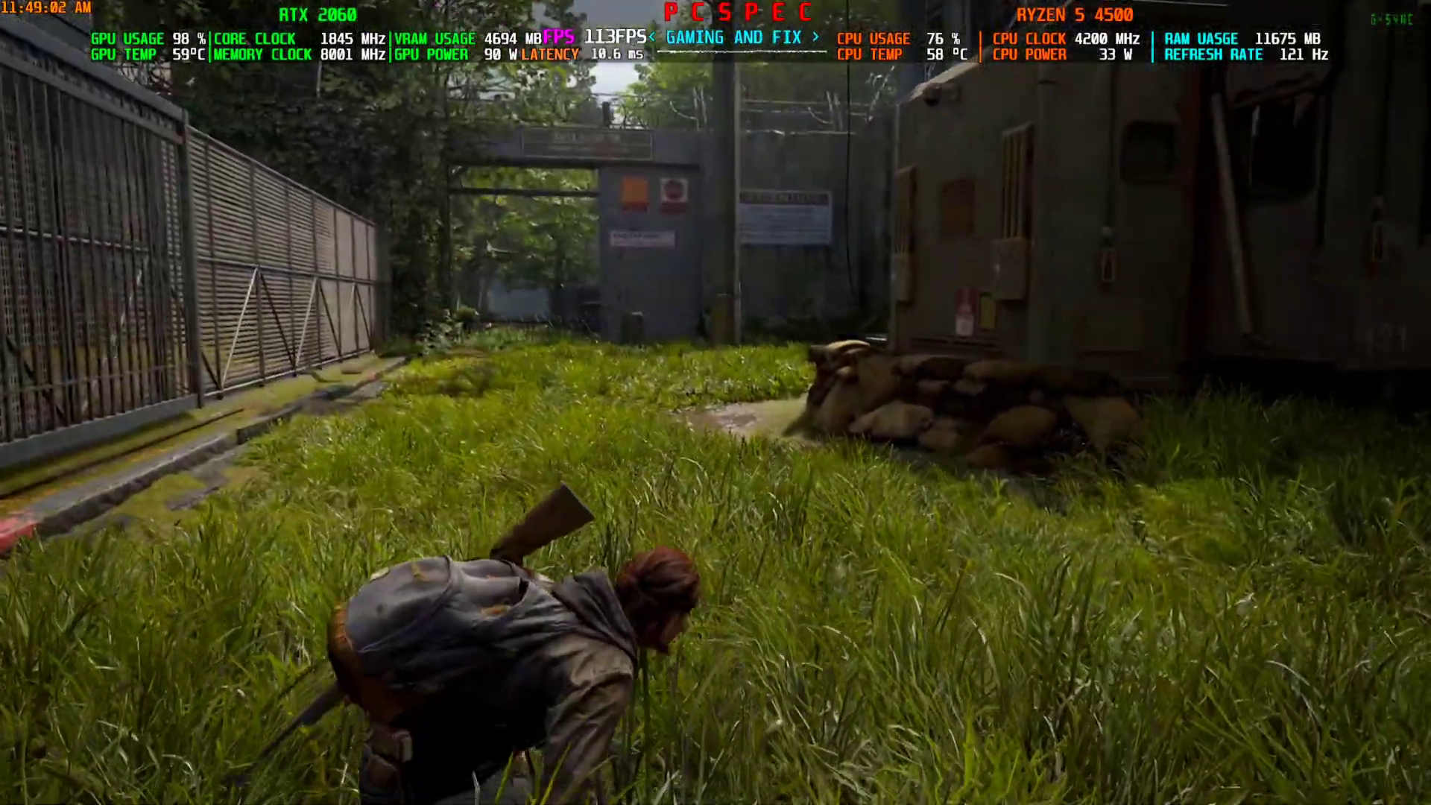
- Review the Frame Generation and upscaling settings in the game's display options and return to the game
key("Escape")
left_click(125, 212)
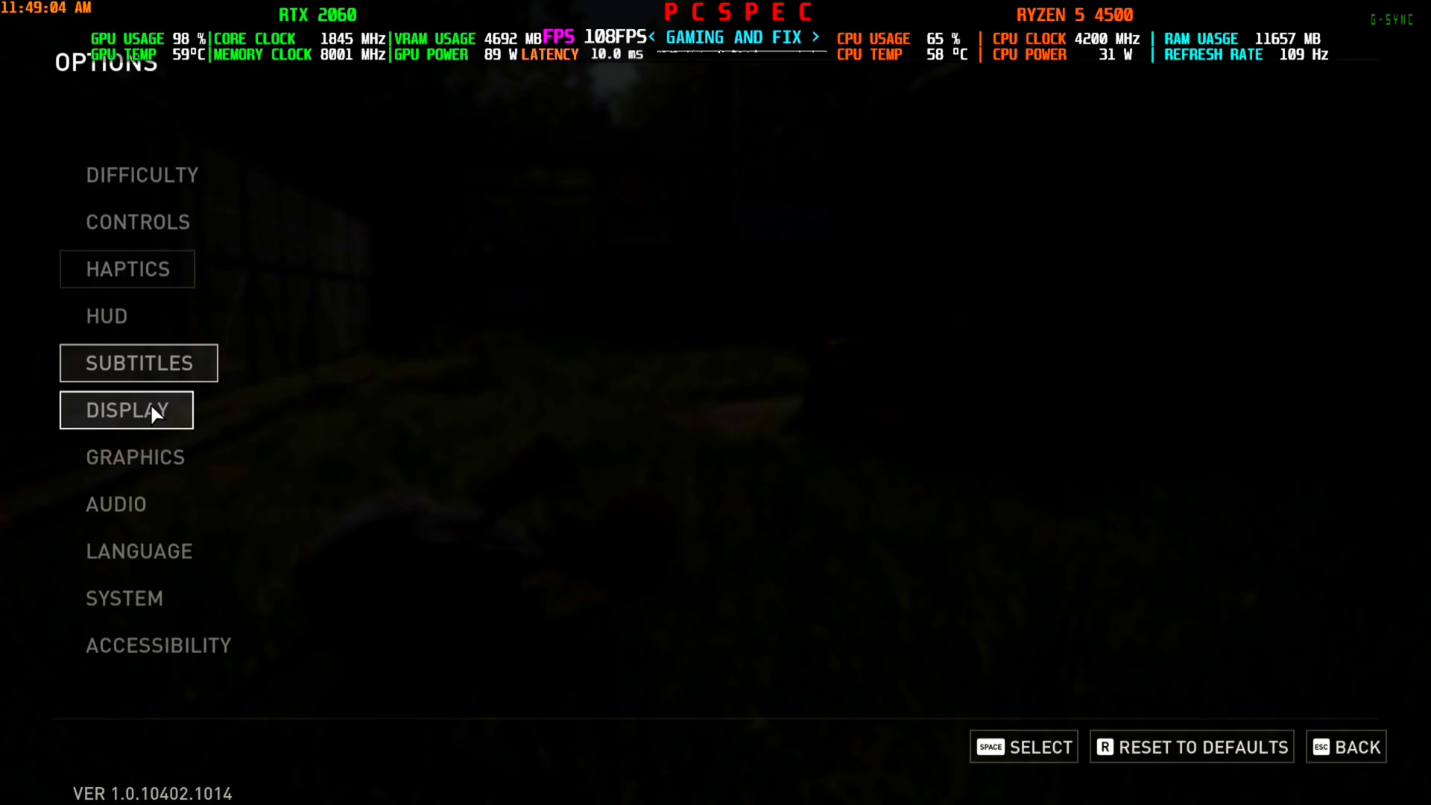
left_click(149, 409)
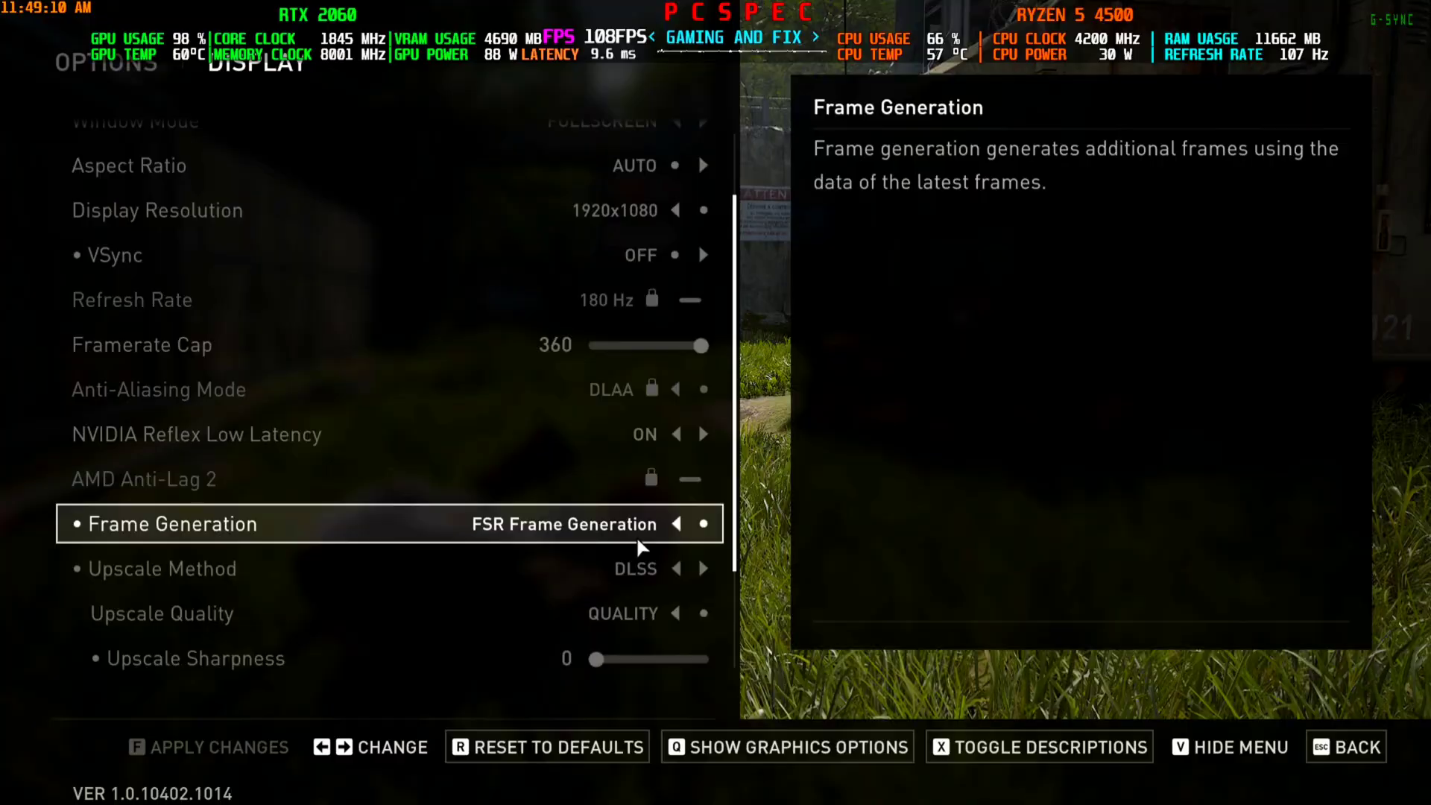
key("Escape")
key("Escape")
key("Escape")
key("c")
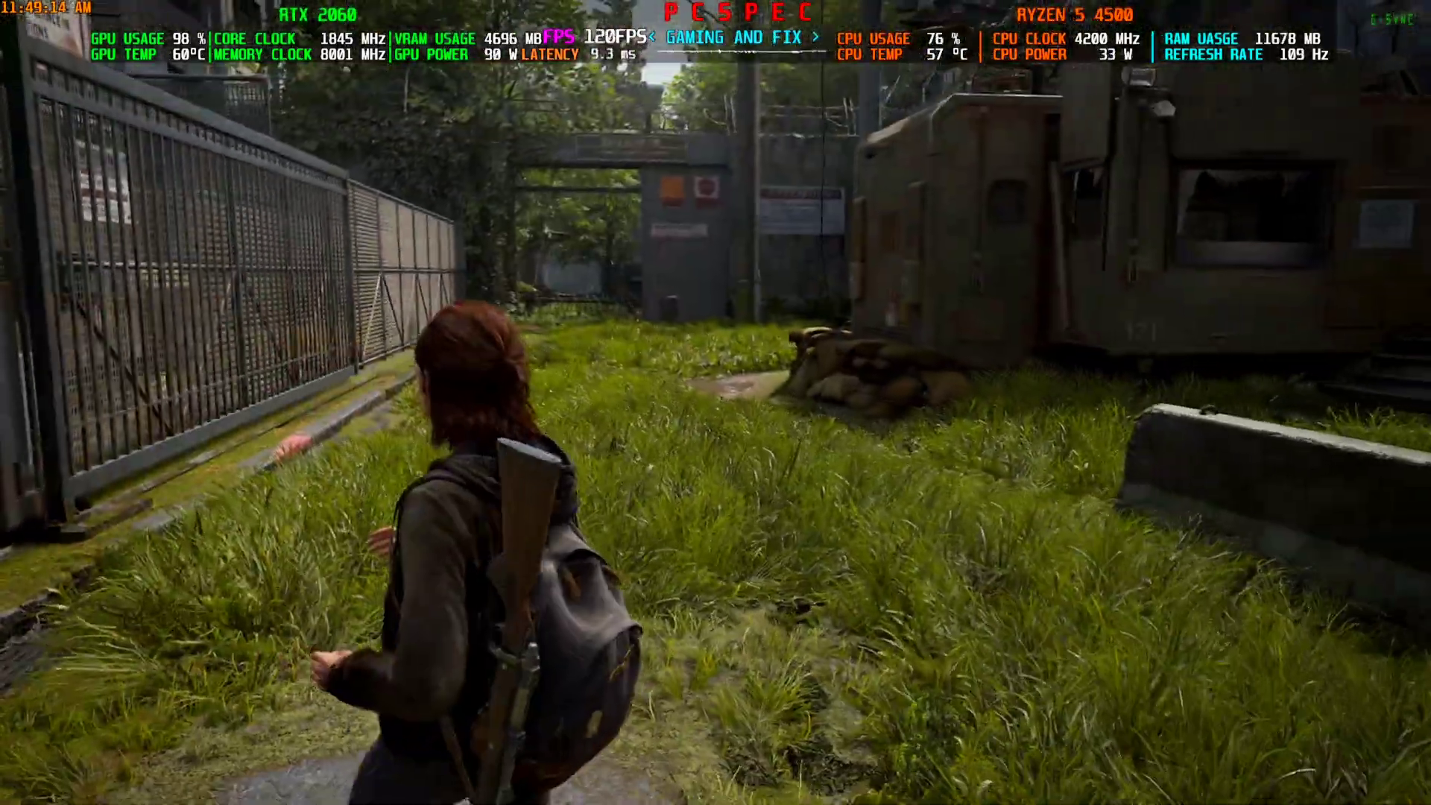
key("w")
key("w")
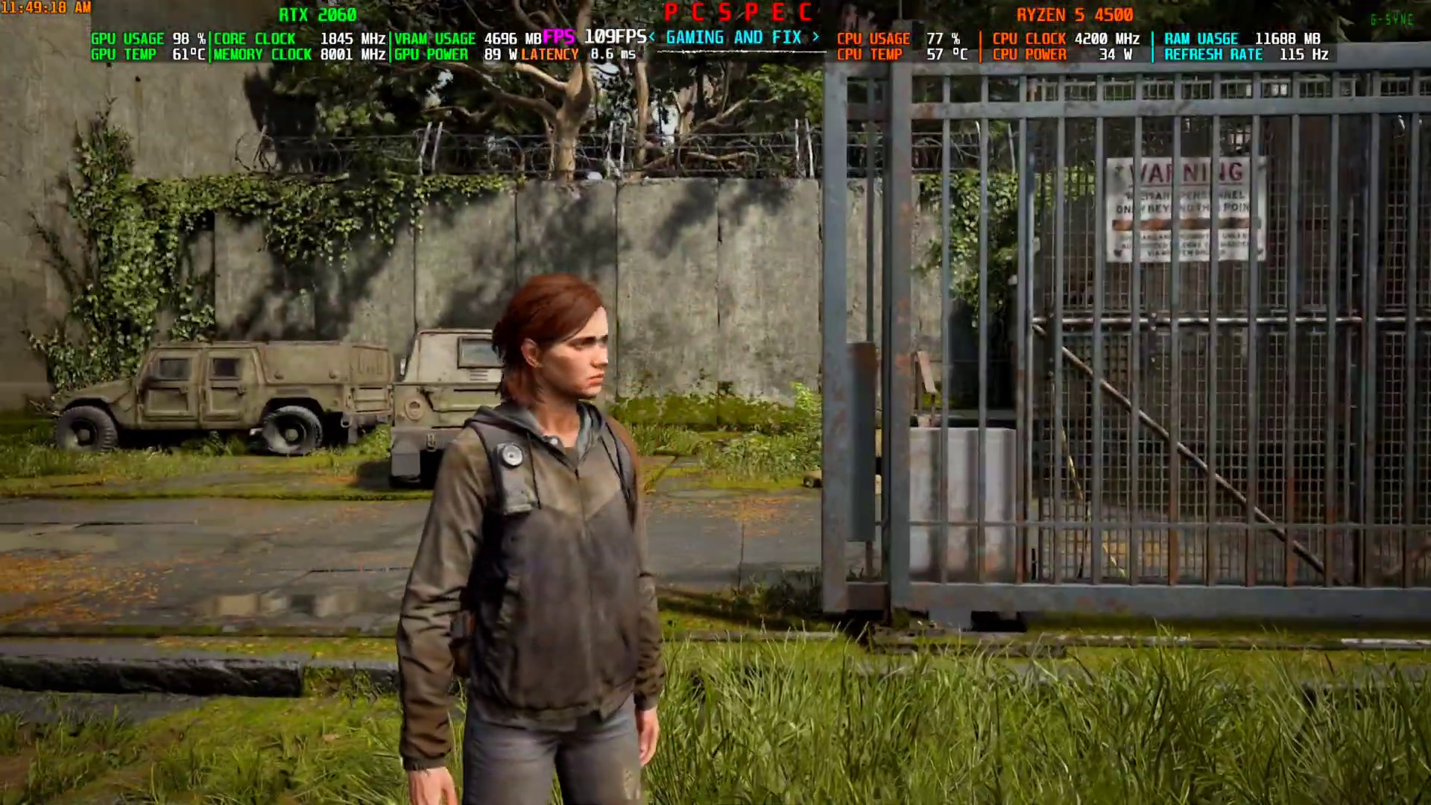
key("w")
key("w")
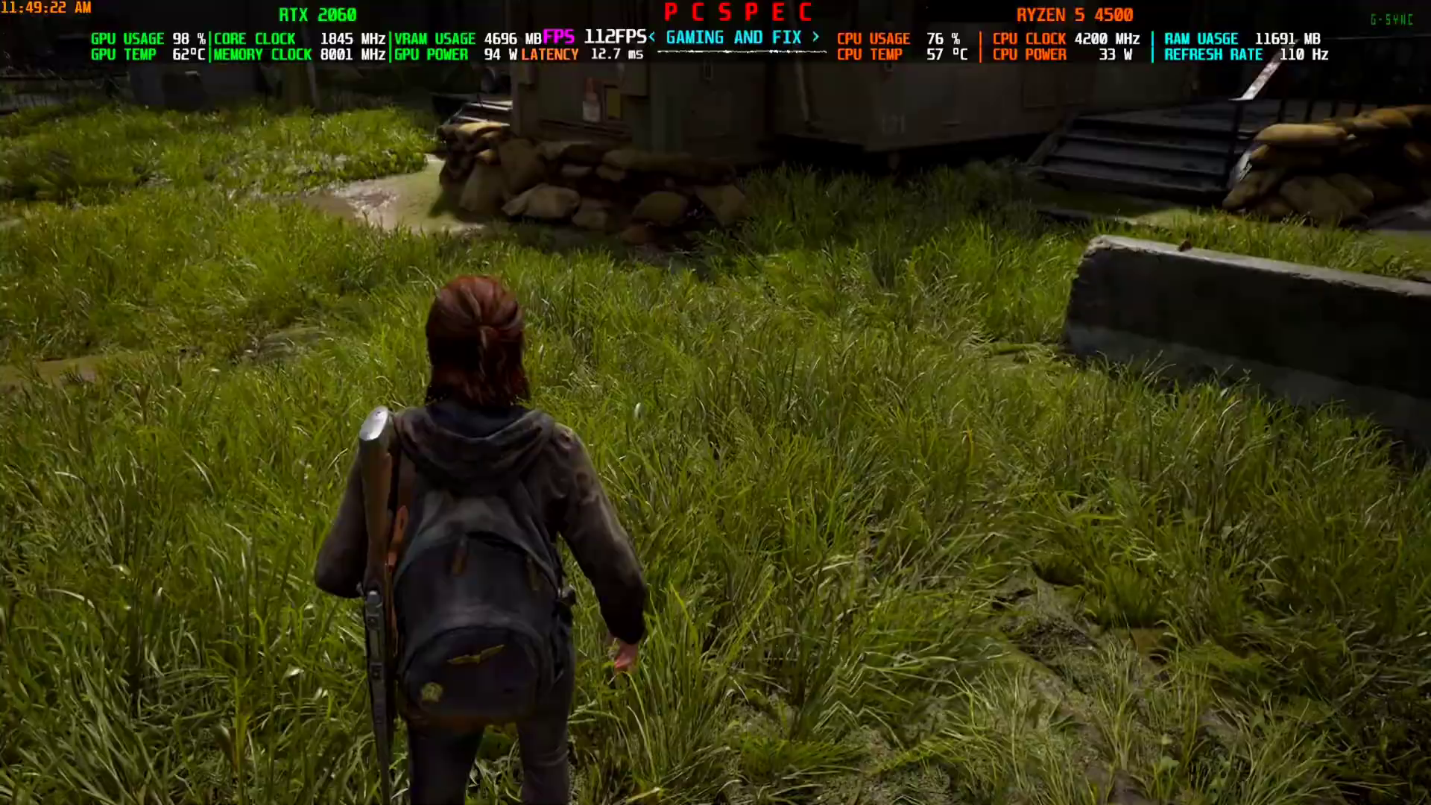
key("w")
key("c")
key("w")
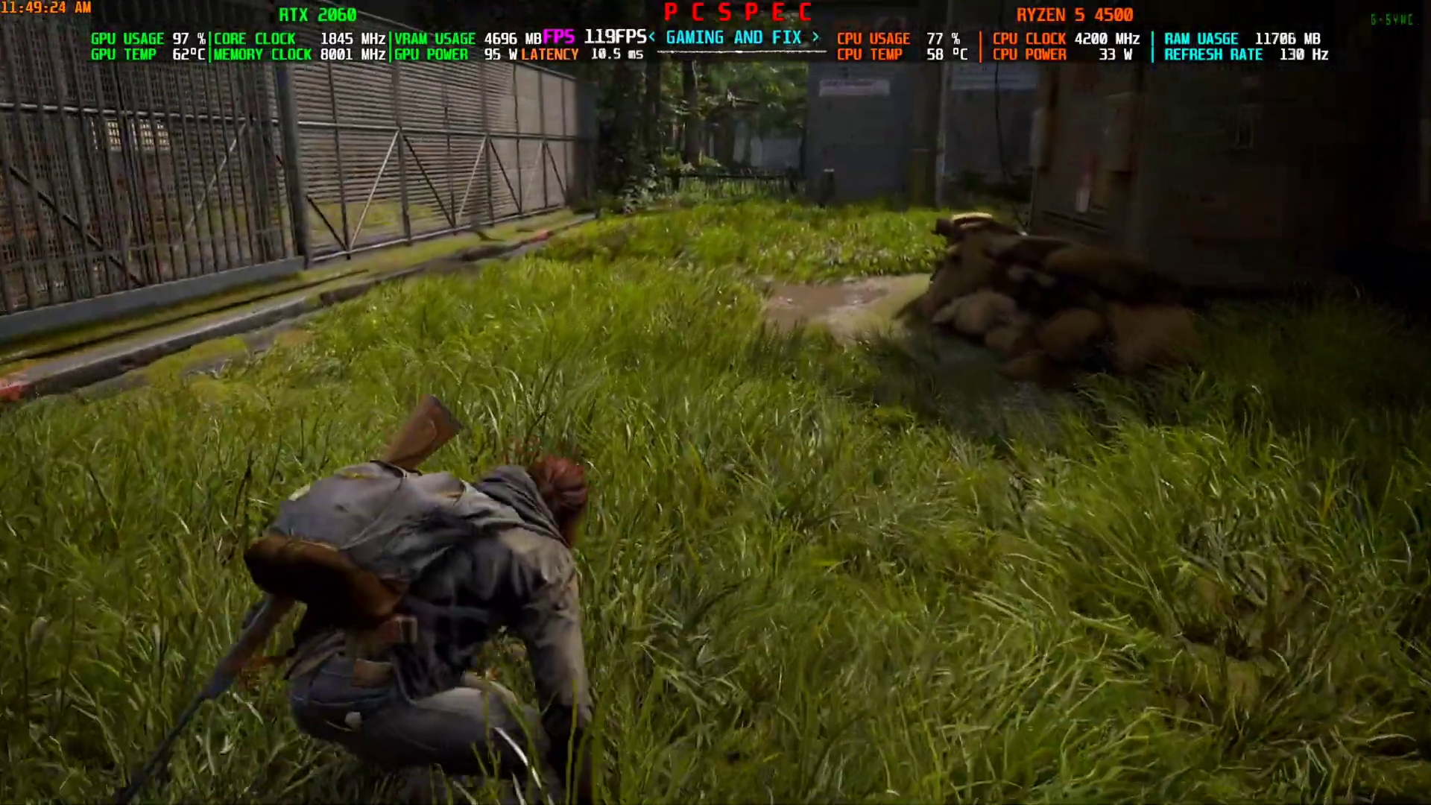
key("w")
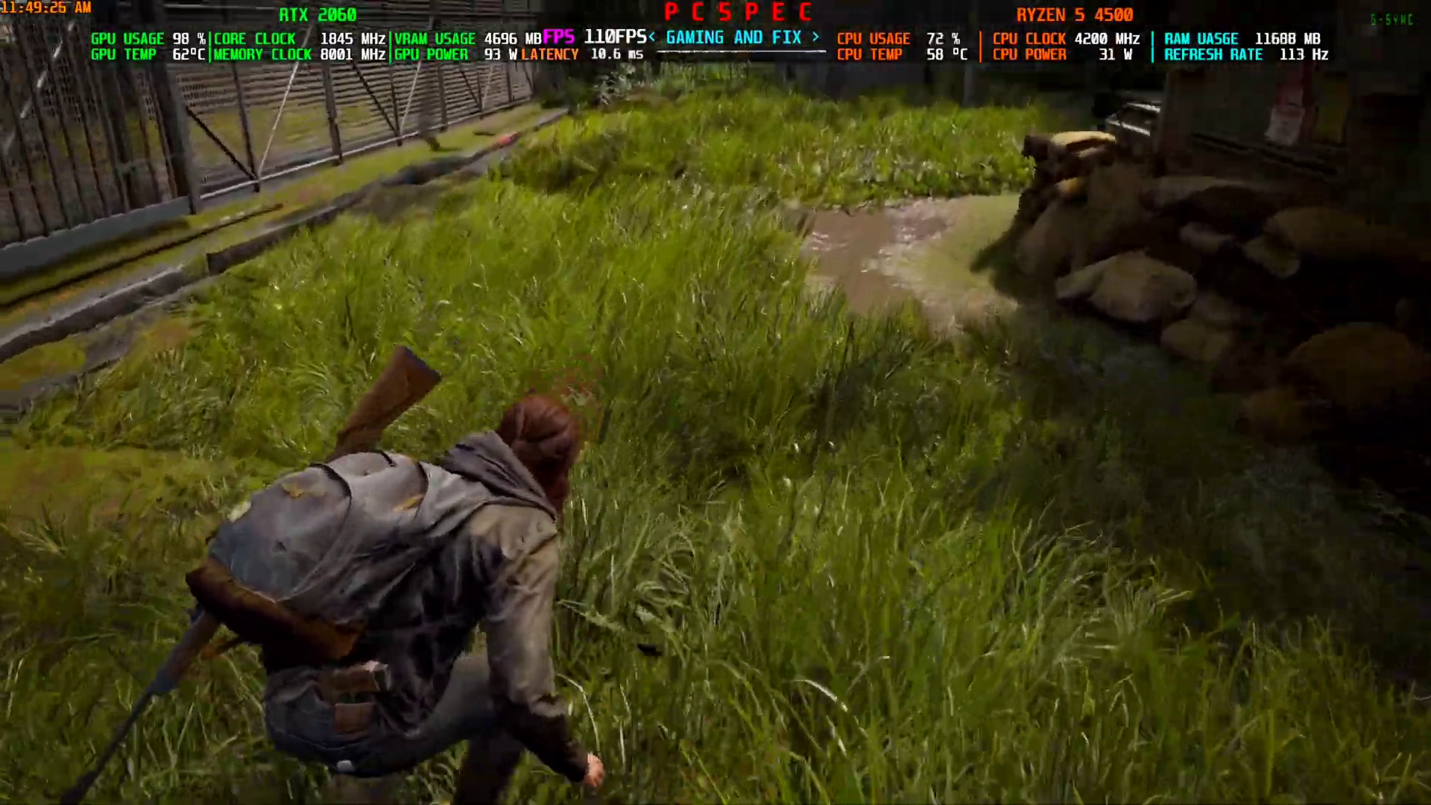
key("w")
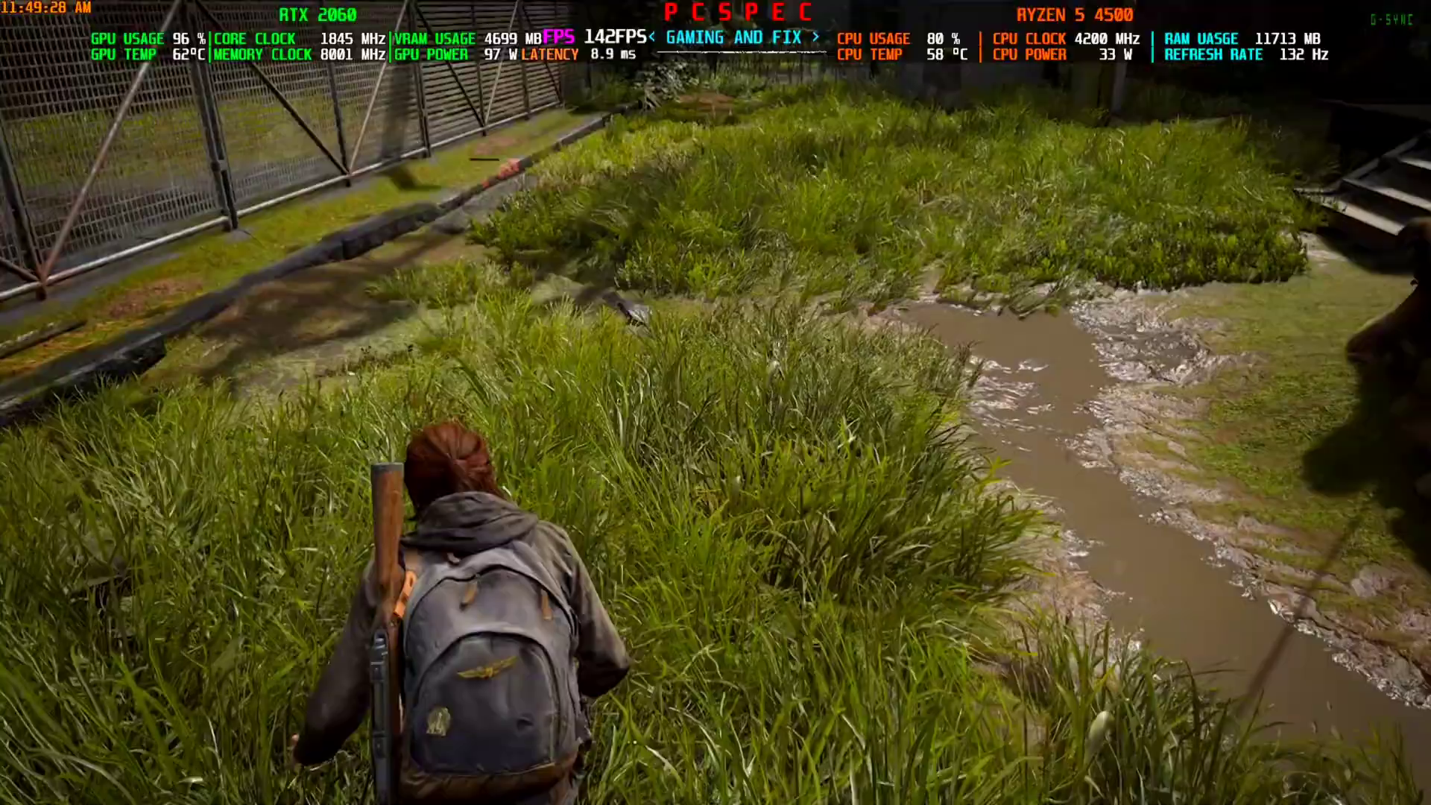
key("c")
key("w")
key("c")
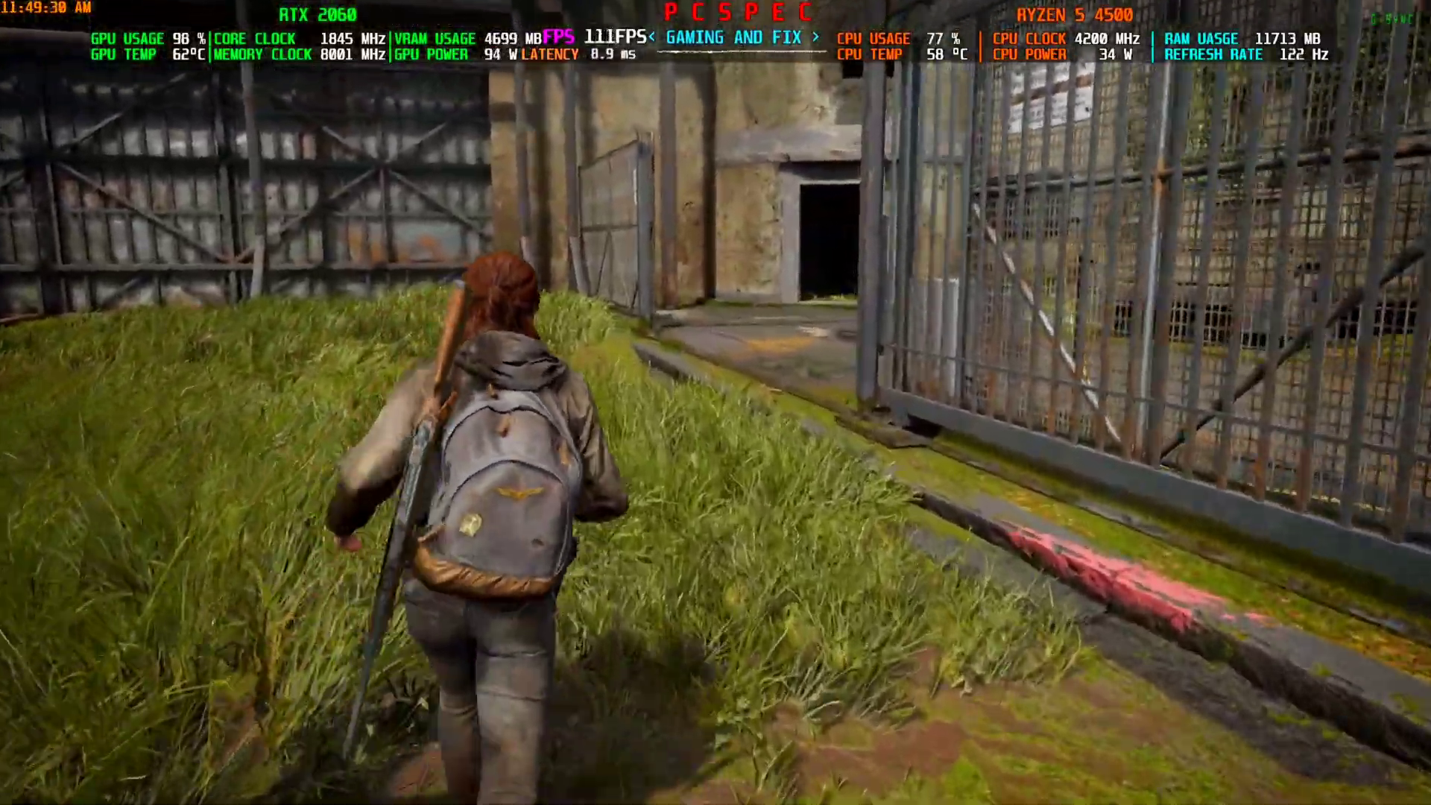
key("w")
key("c")
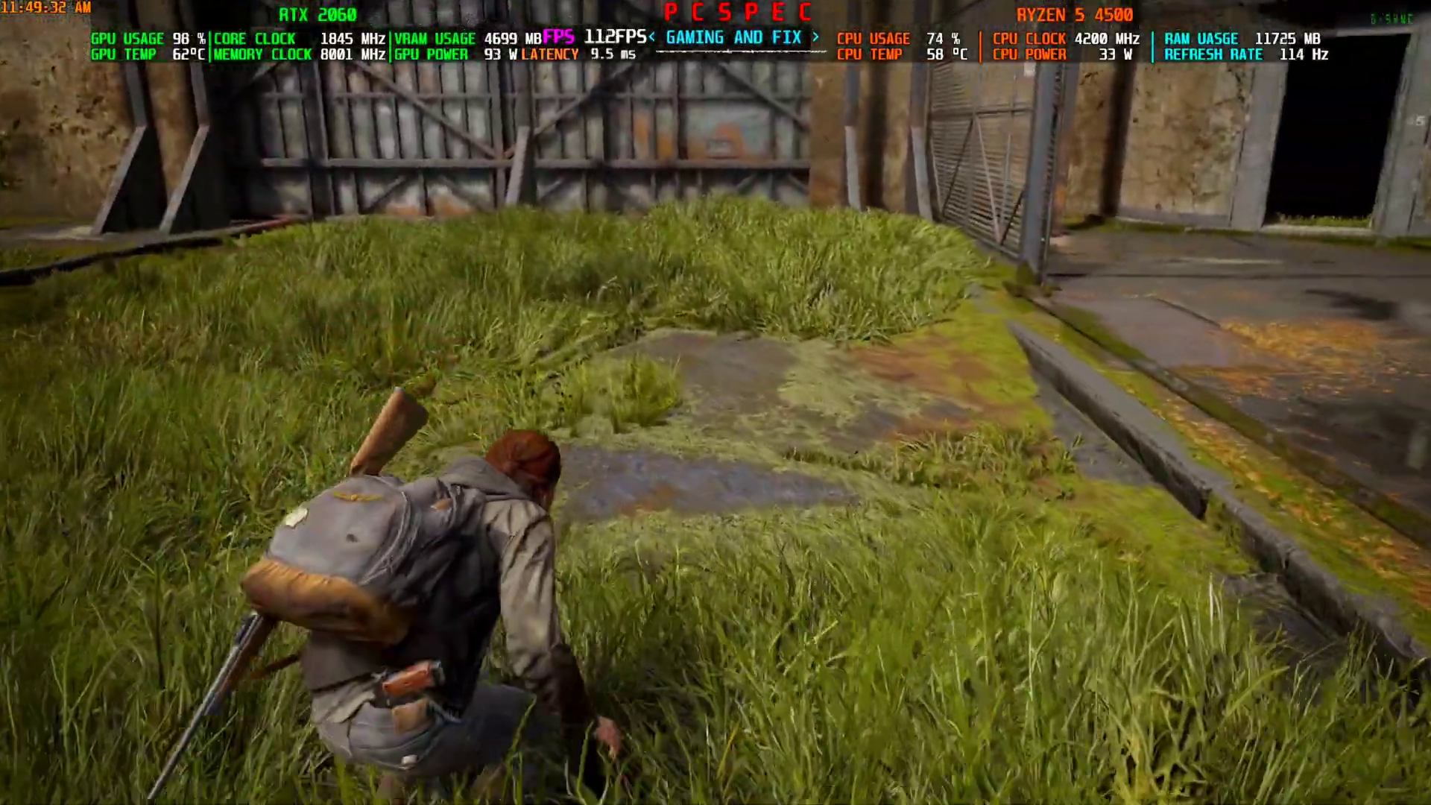
key("c")
key("w")
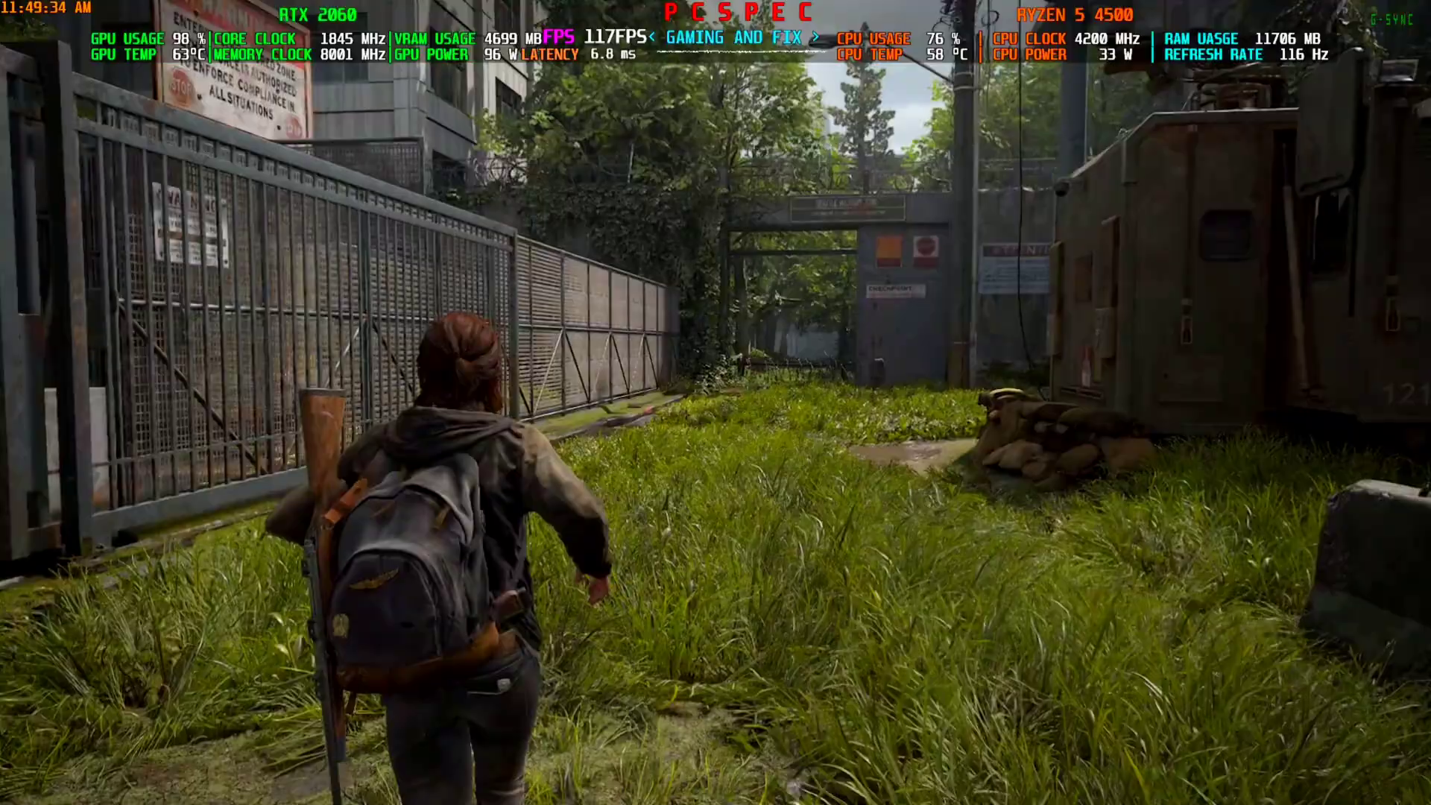
key("c")
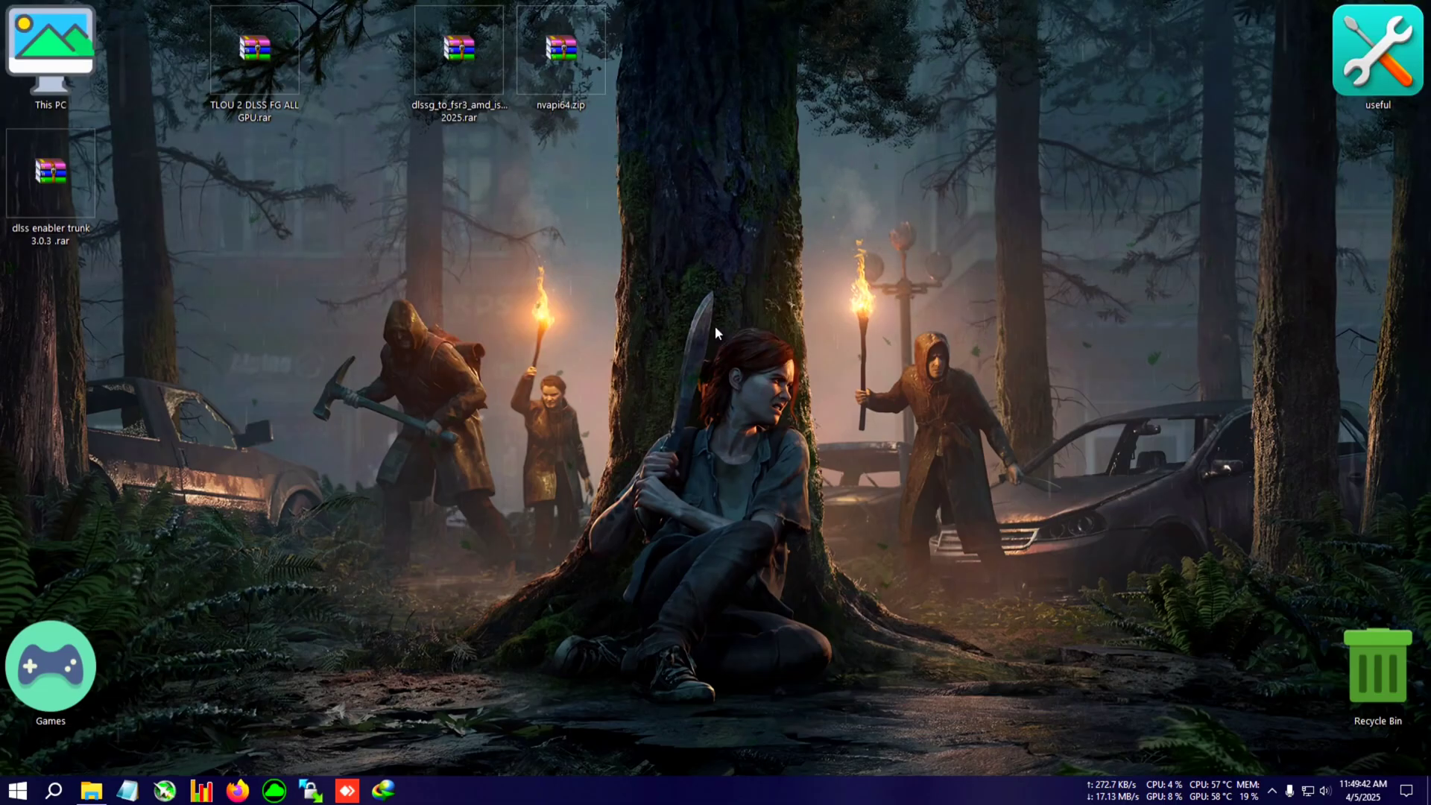
- Place the dlssg_to_fsr3 archive beside TLOU 2 DLSS FG ALL GPU.rar on the desktop and move nvapi64.zip away from them
left_click_drag(459, 75, 376, 83)
left_click_drag(562, 63, 668, 62)
left_click(74, 220)
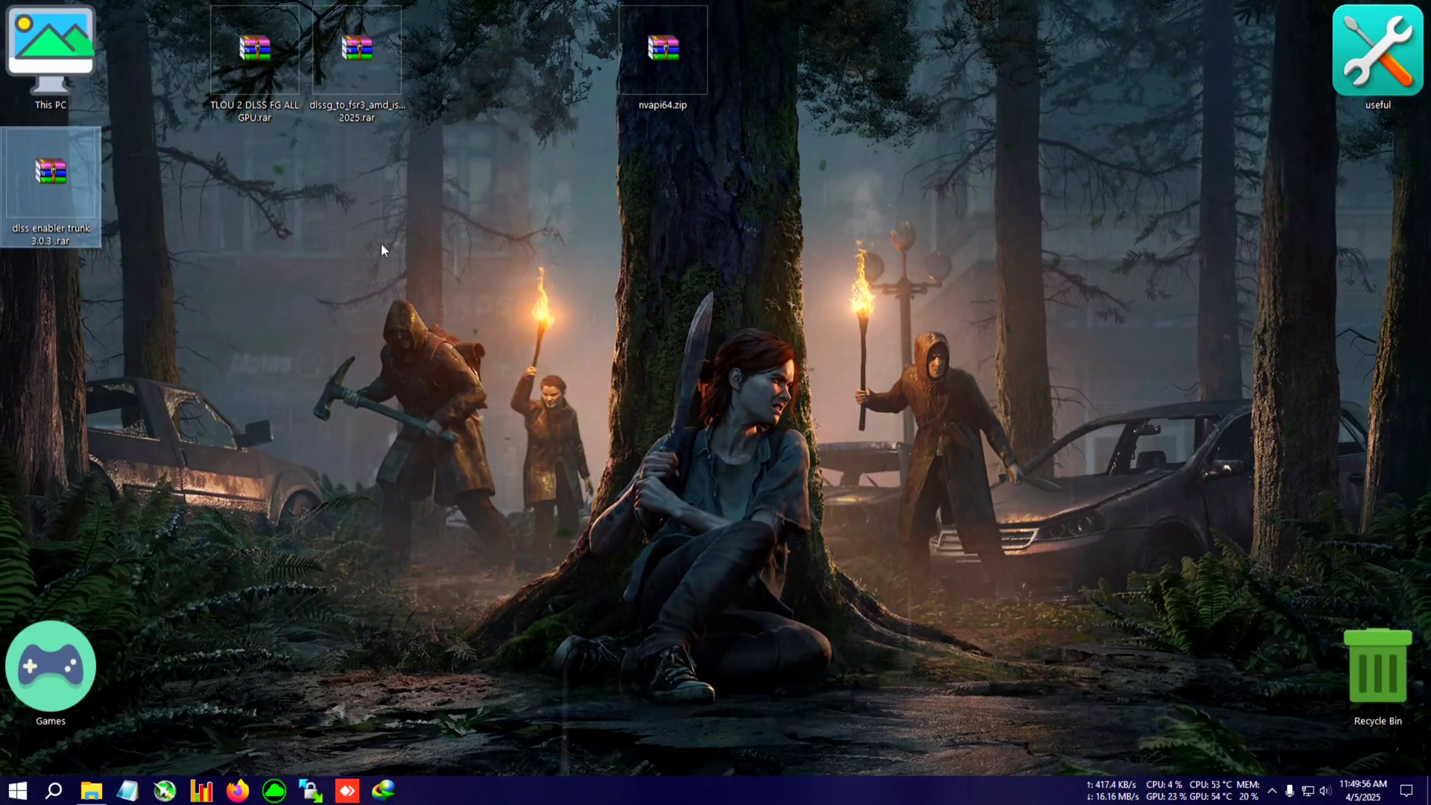
left_click_drag(212, 199, 436, 27)
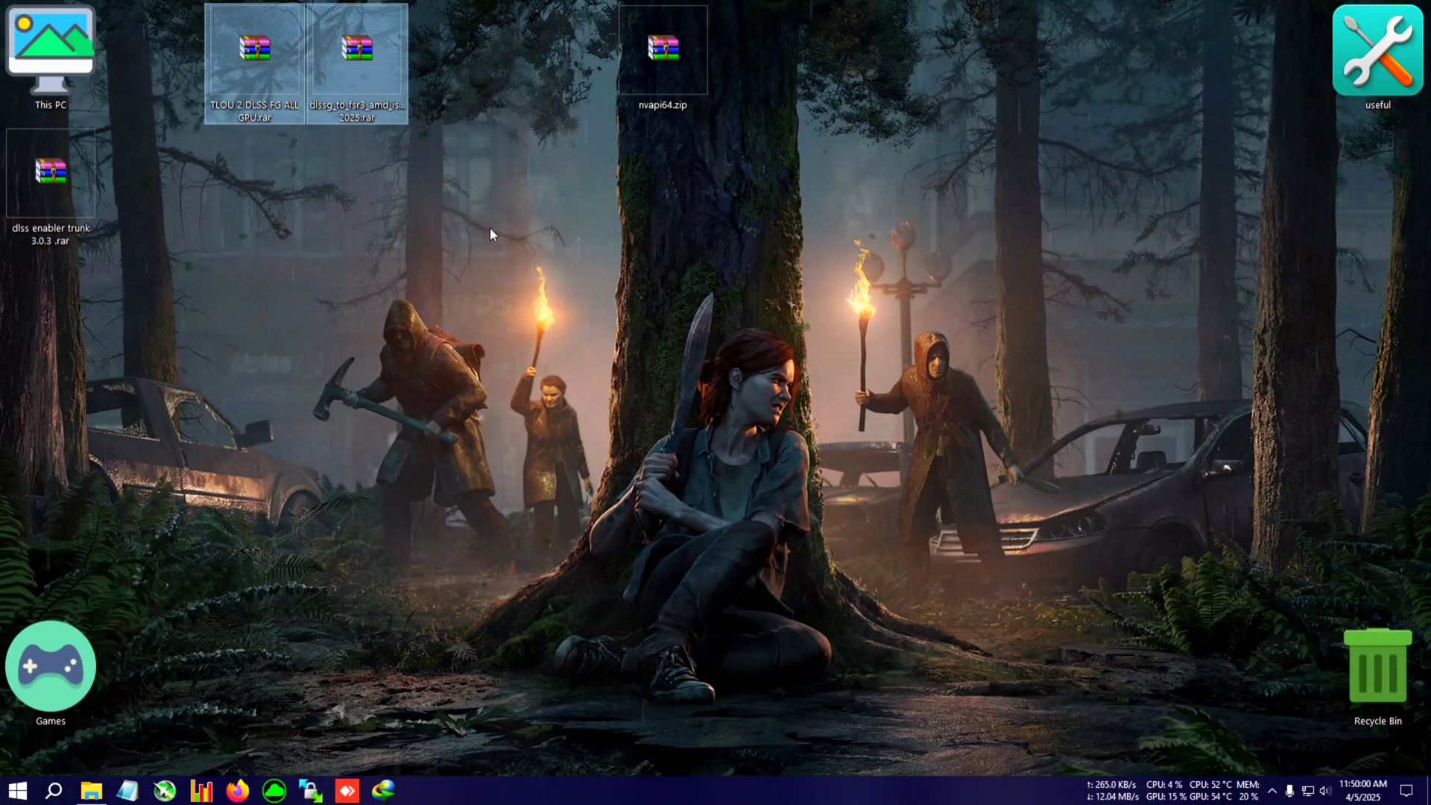
left_click(490, 282)
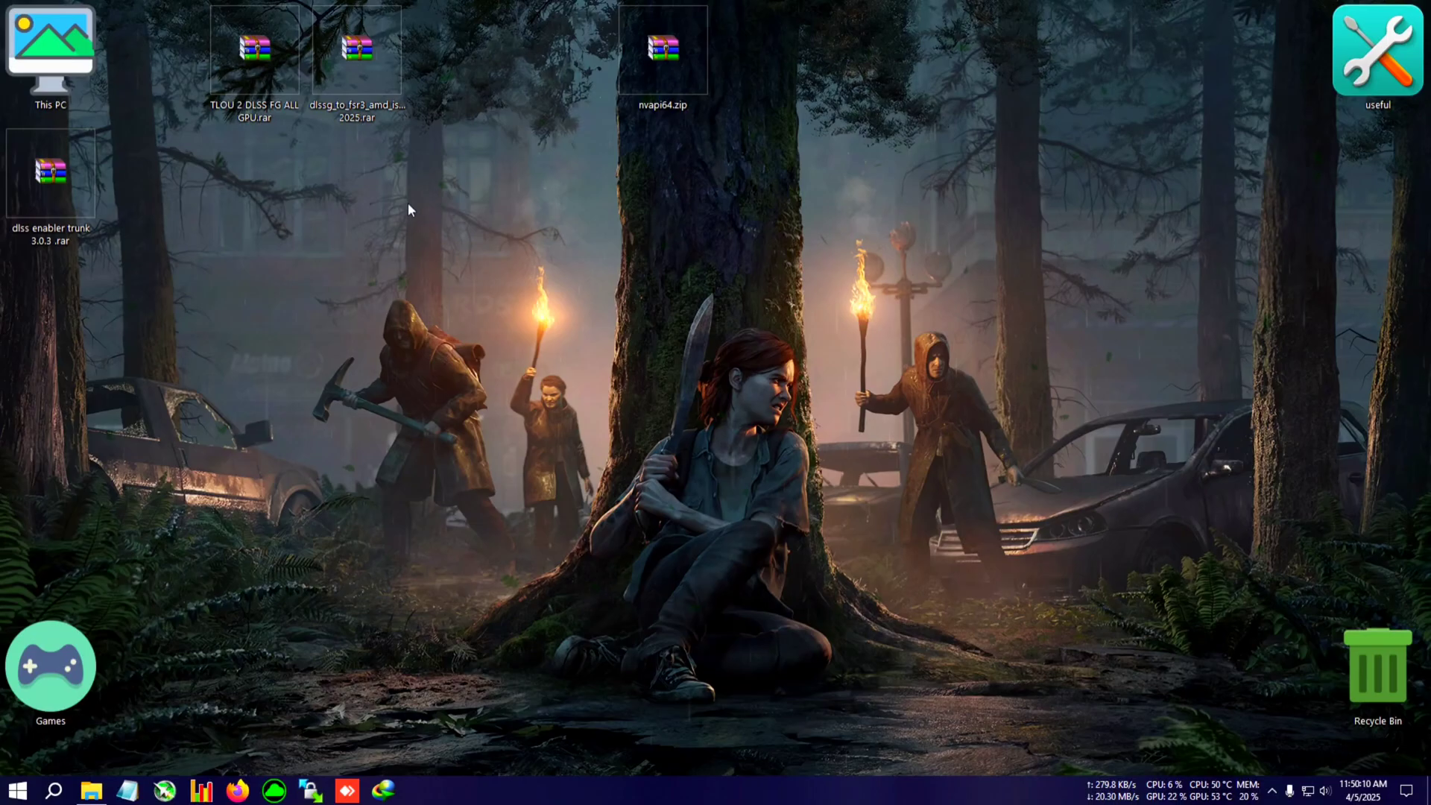
left_click(663, 56)
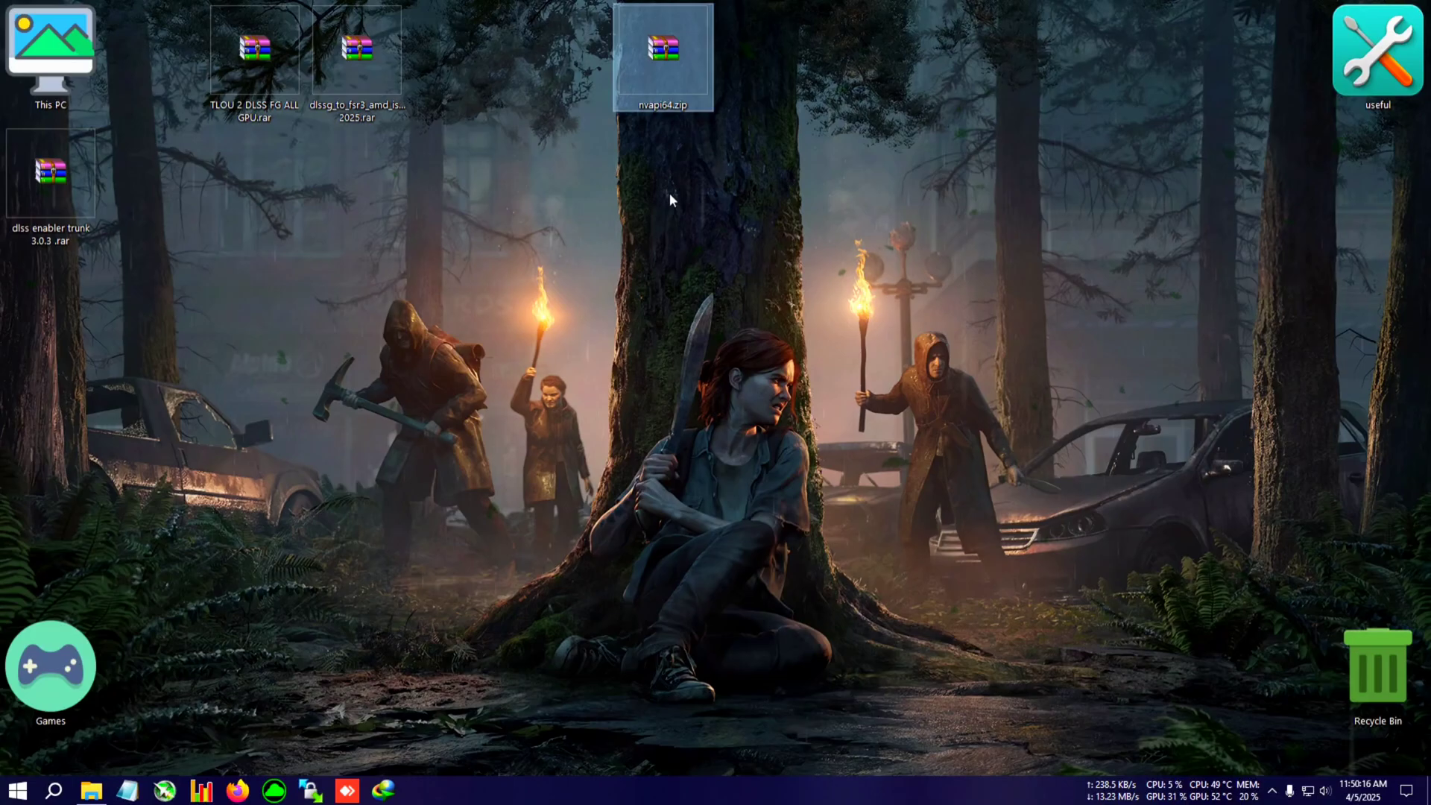
- Extract TLOU 2 DLSS FG ALL GPU.rar into its own desktop folder and open the inner folder of the same name
right_click(248, 97)
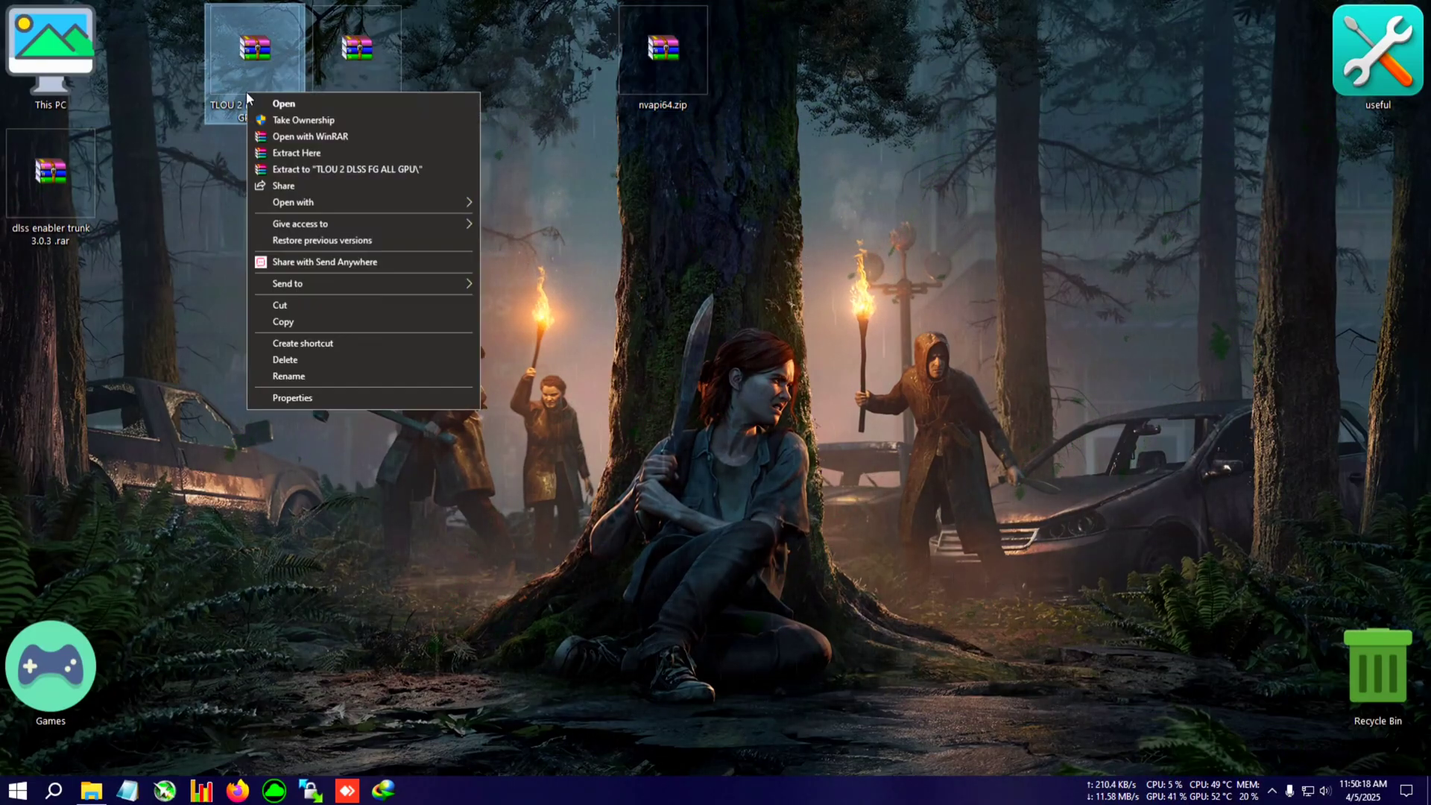
left_click(334, 168)
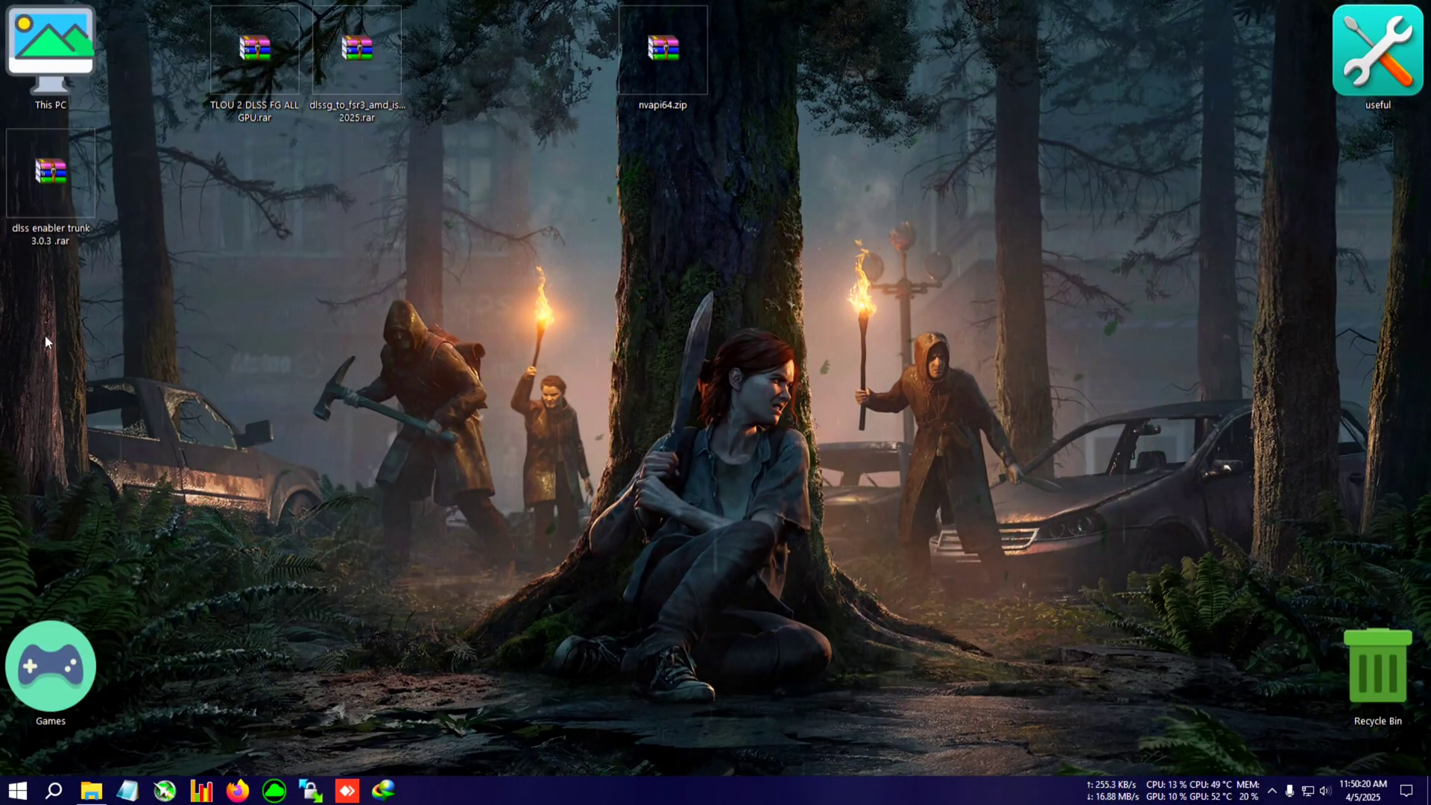
double_click(46, 314)
left_click(564, 410)
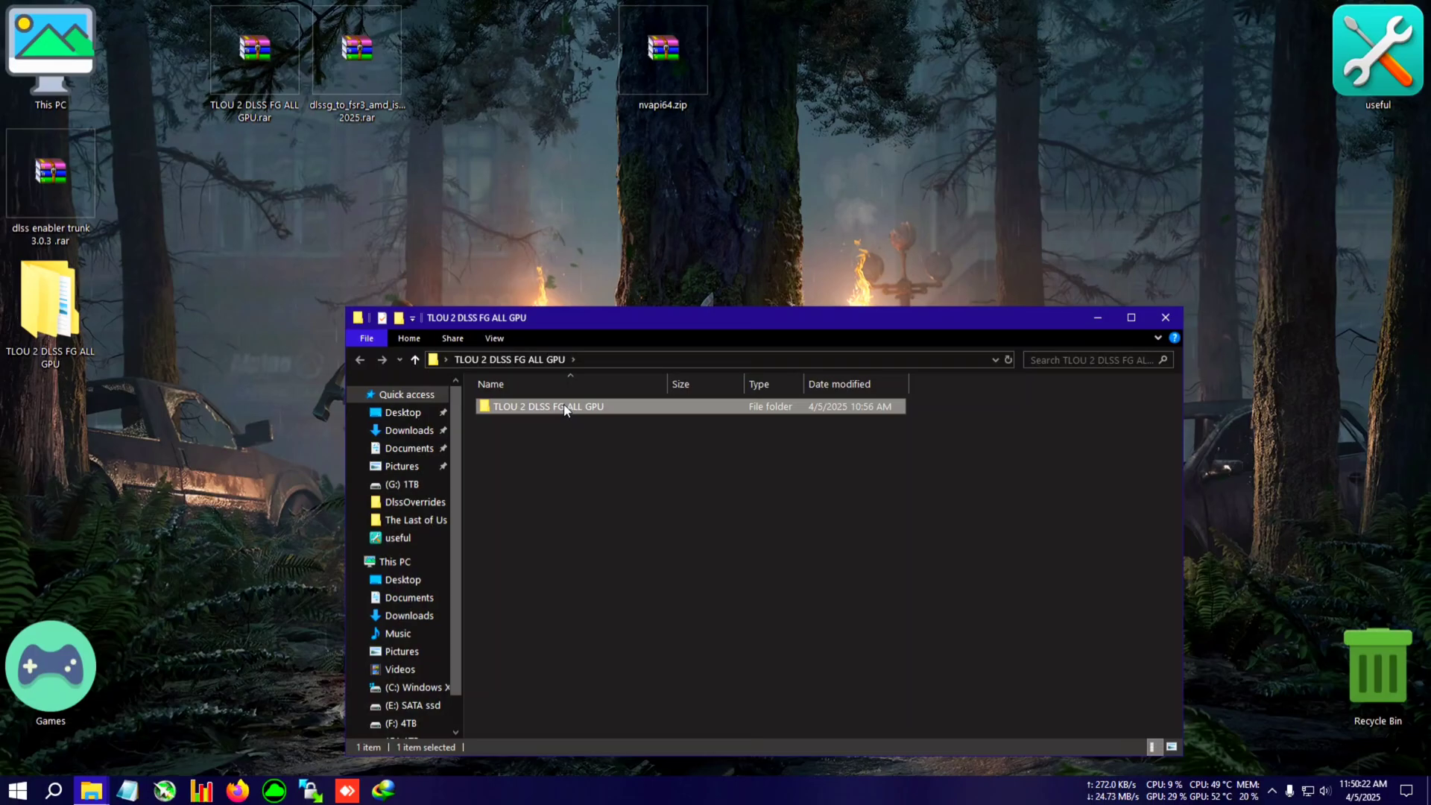
double_click(565, 410)
- Copy all files and folders from the extracted inner TLOU 2 DLSS FG ALL GPU folder
left_click_drag(734, 637, 478, 400)
right_click(592, 474)
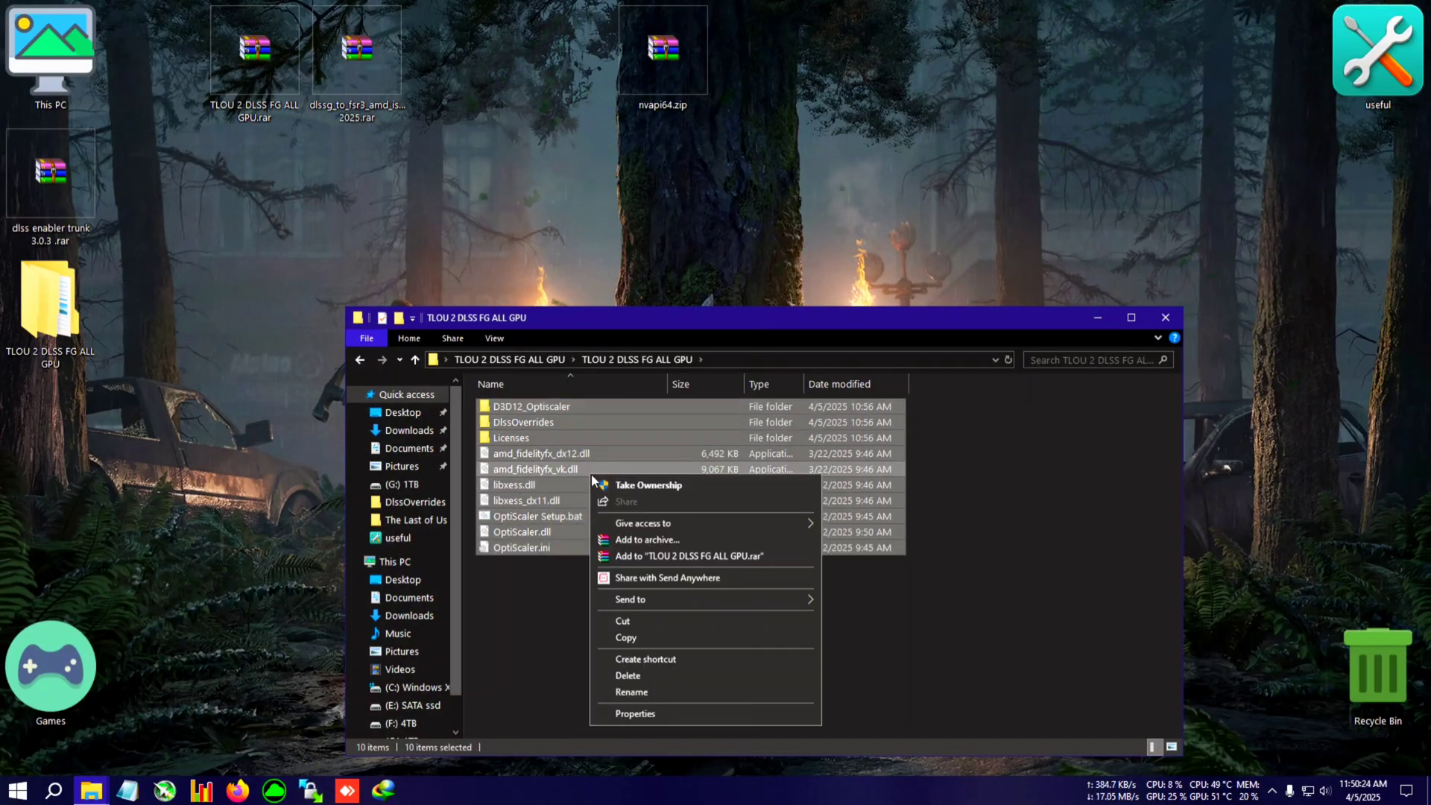
left_click(637, 638)
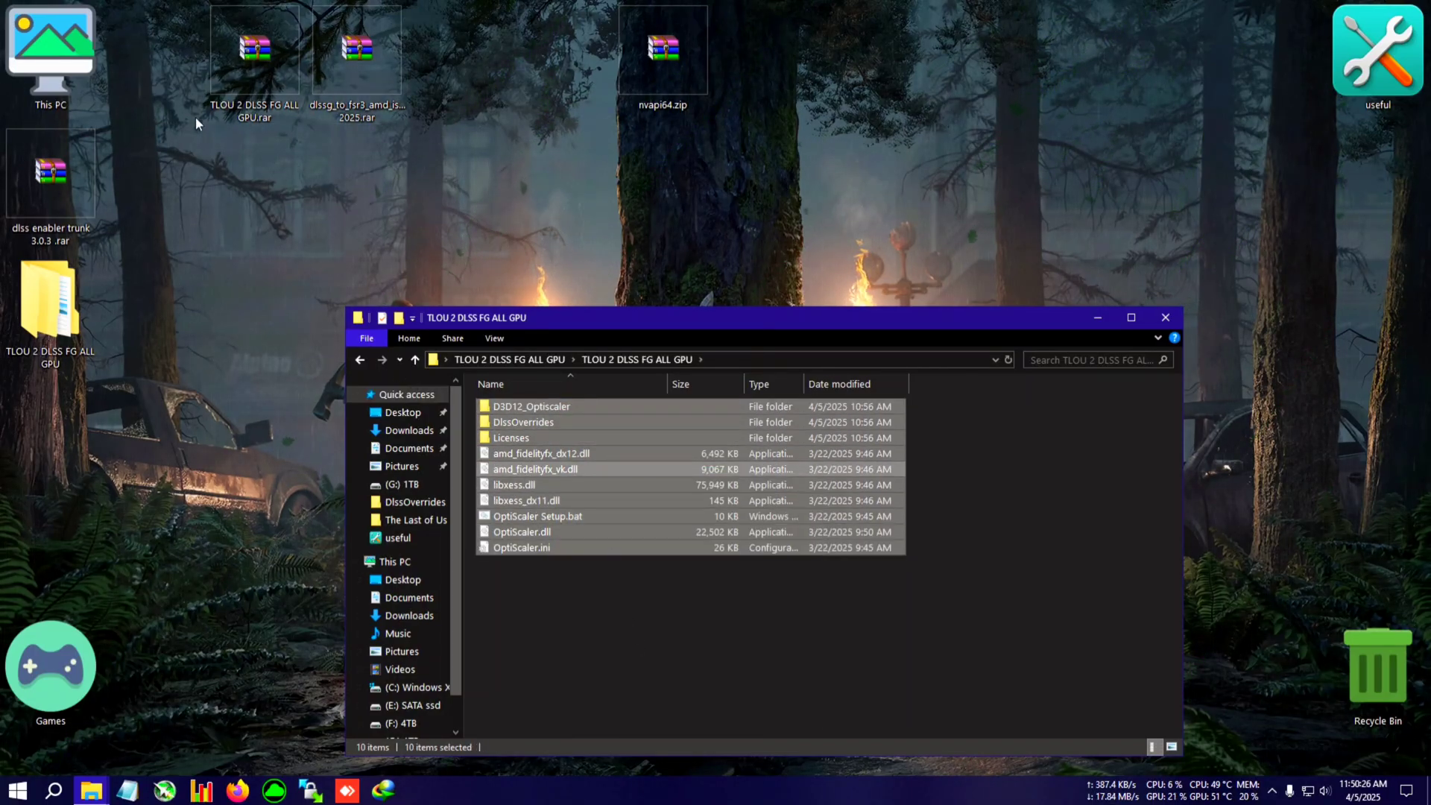
- Open the game's installation folder, The Last of Us Part II, under Games on the C: drive
double_click(50, 53)
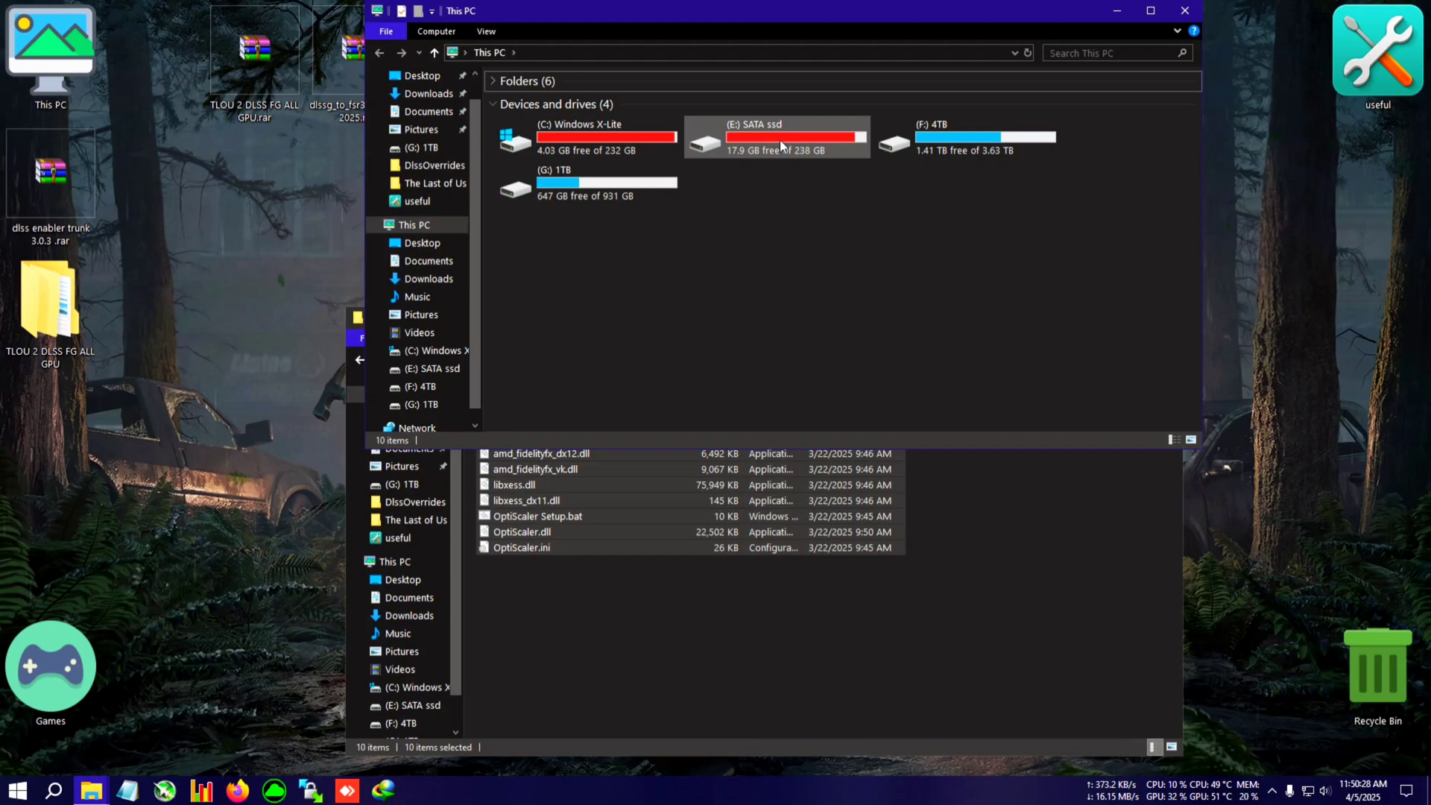
double_click(555, 141)
double_click(540, 119)
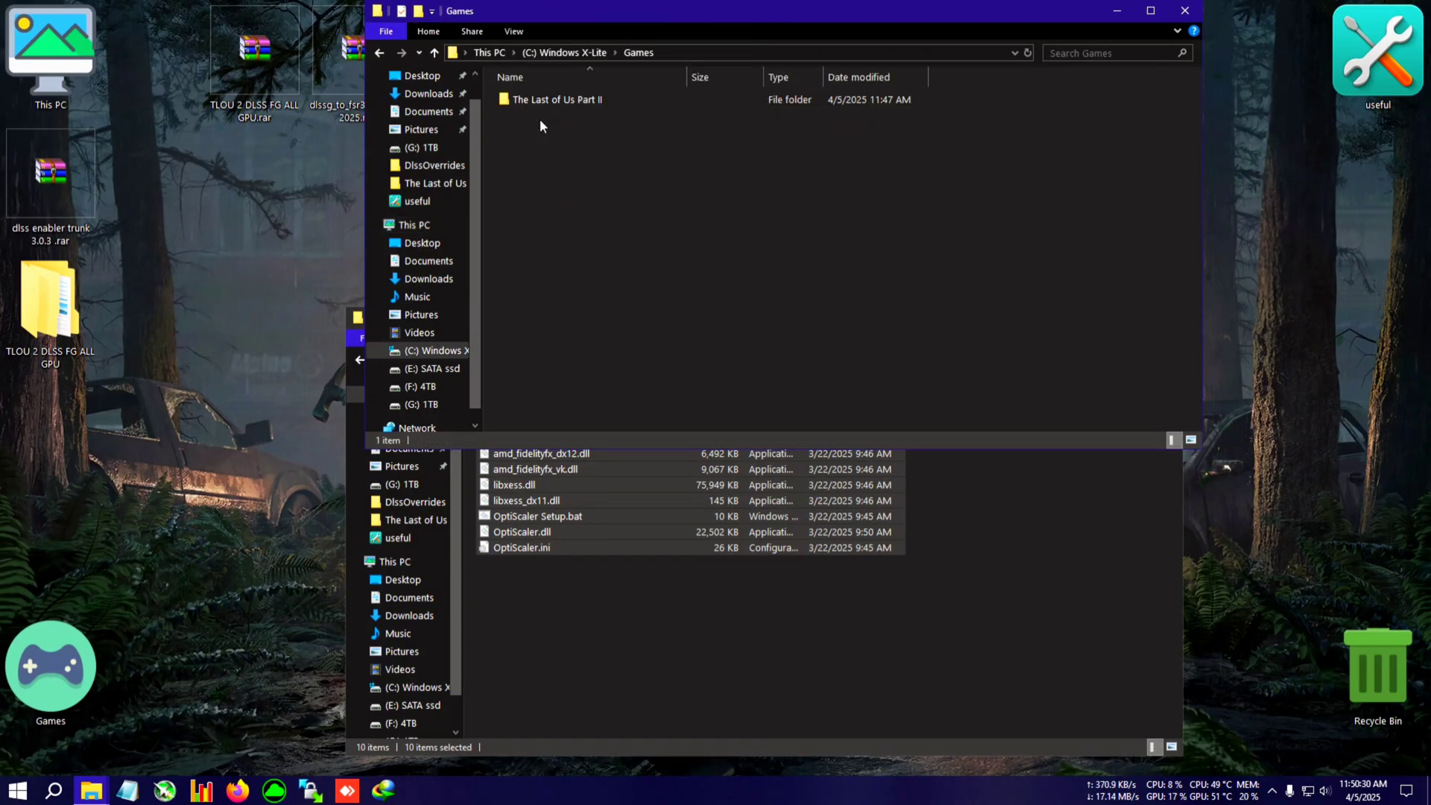
double_click(540, 105)
scroll(964, 315, "down", 5)
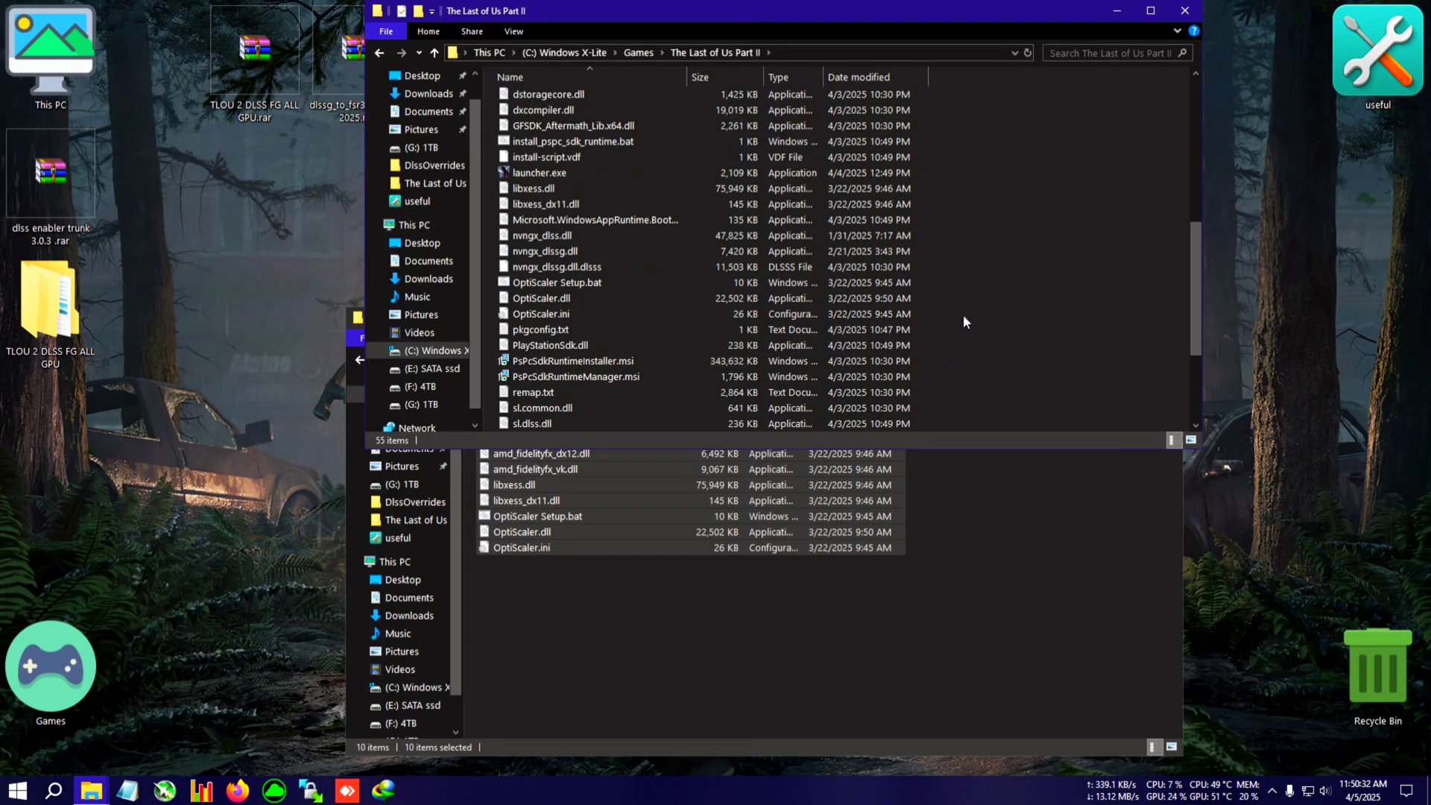
- Paste the copied mod files into The Last of Us Part II folder and close the source folder window
right_click(978, 262)
left_click(1029, 367)
left_click(707, 276)
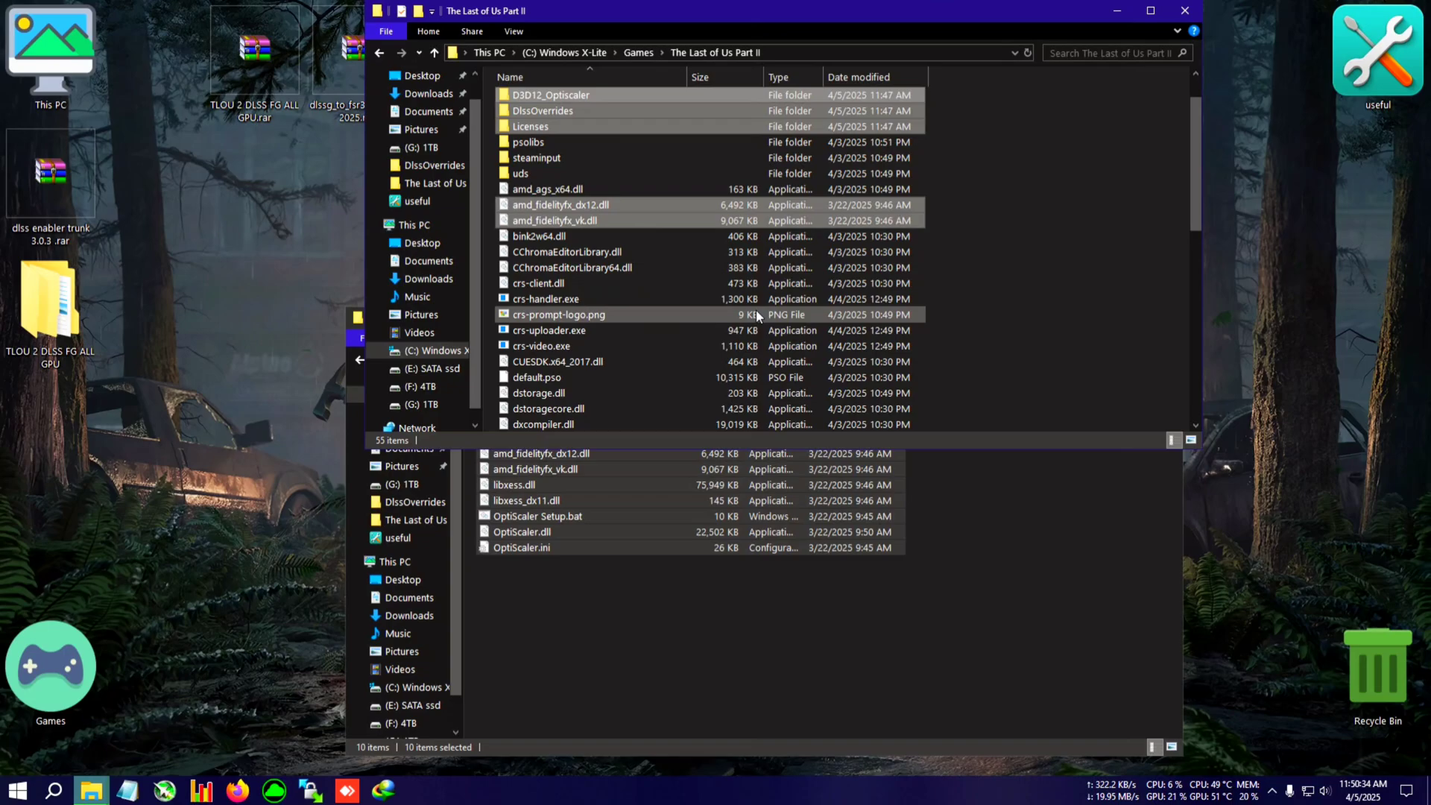
left_click(1058, 546)
left_click(1166, 326)
- Extract the dlssg_to_fsr3_amd_is_better 2025.rar archive into its own desktop folder and open that folder
left_click_drag(320, 110, 235, 177)
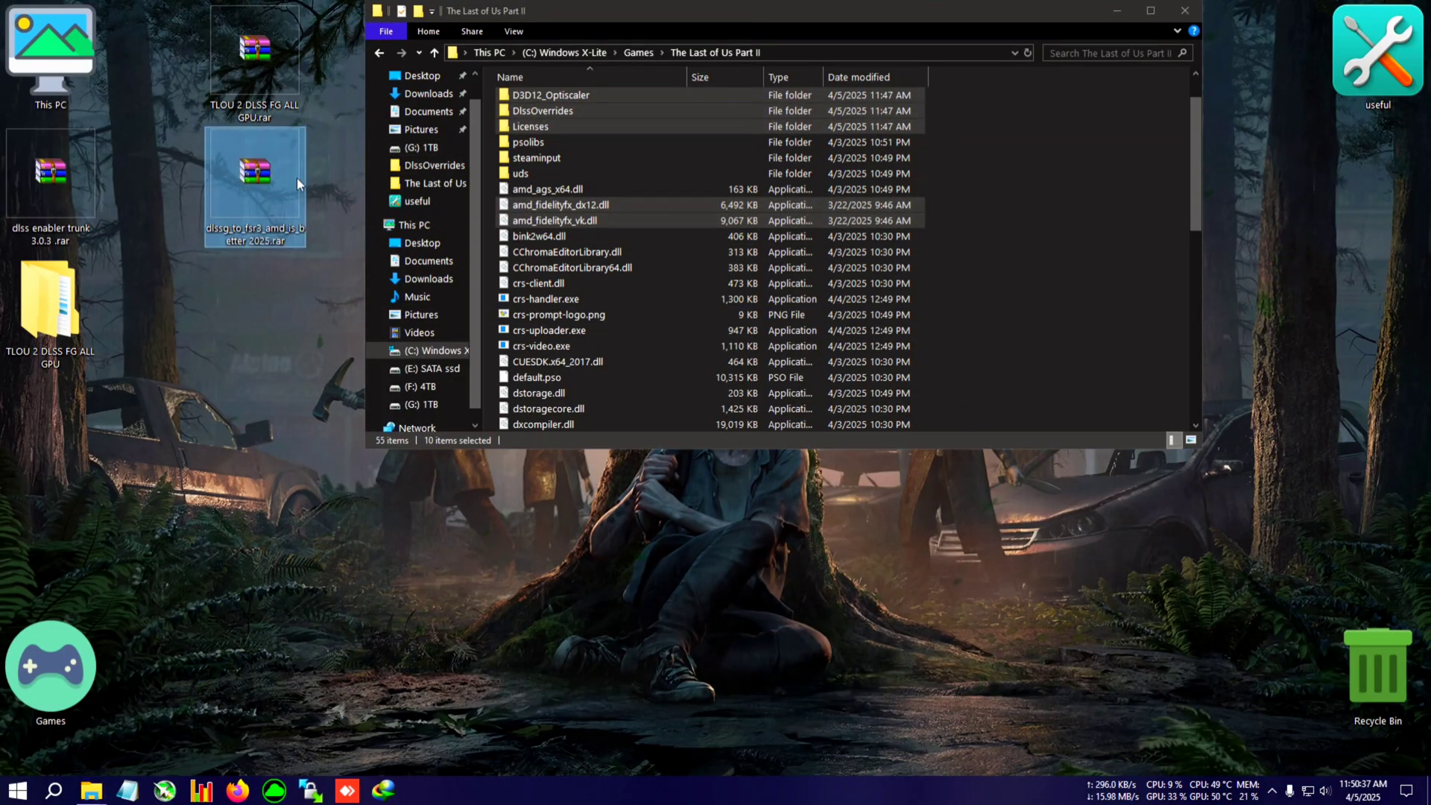
right_click(258, 178)
left_click(265, 318)
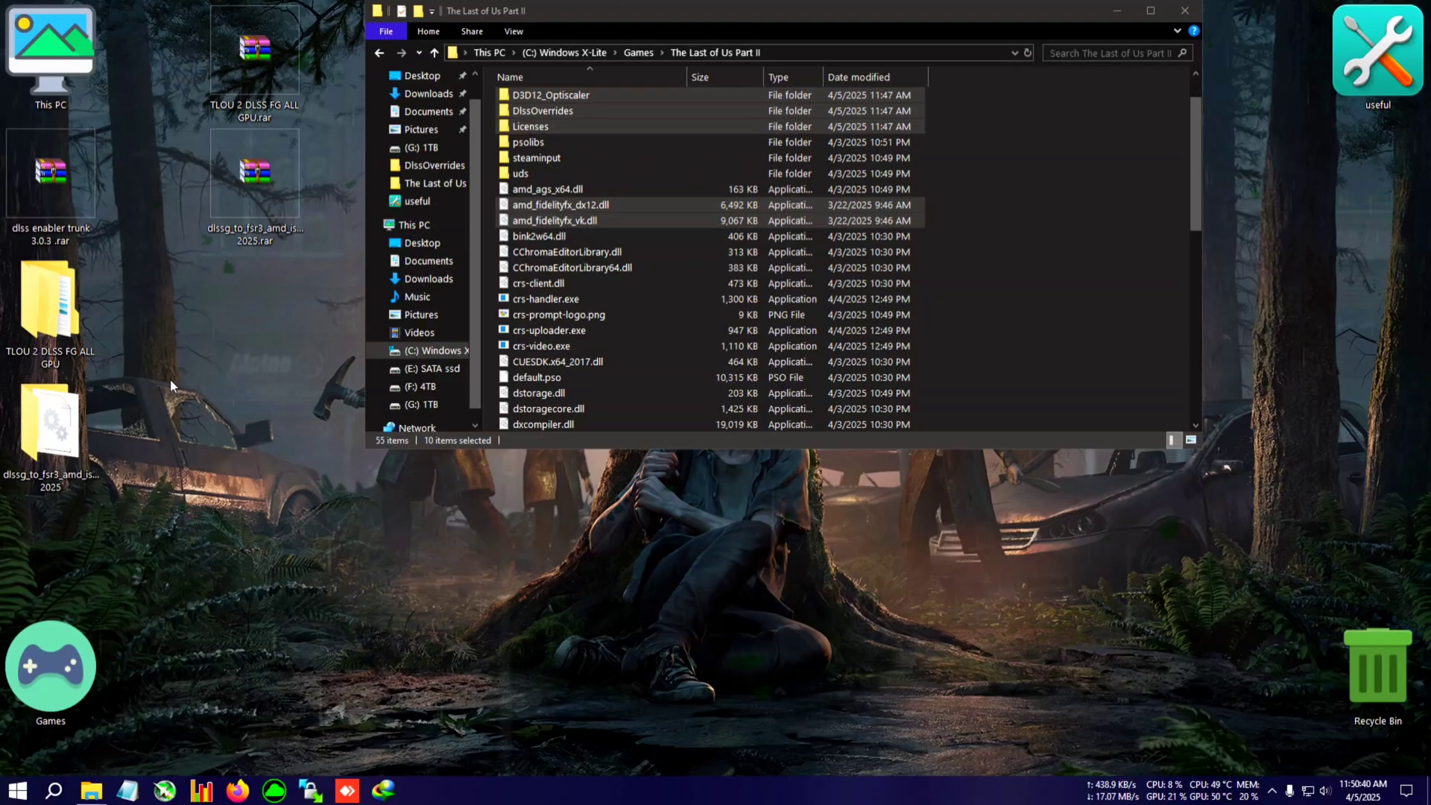
double_click(46, 423)
- Place the extracted folder's window so the game folder stays accessible and copy dlssg_to_fsr3_amd_is_better.dll
left_click_drag(678, 321, 293, 332)
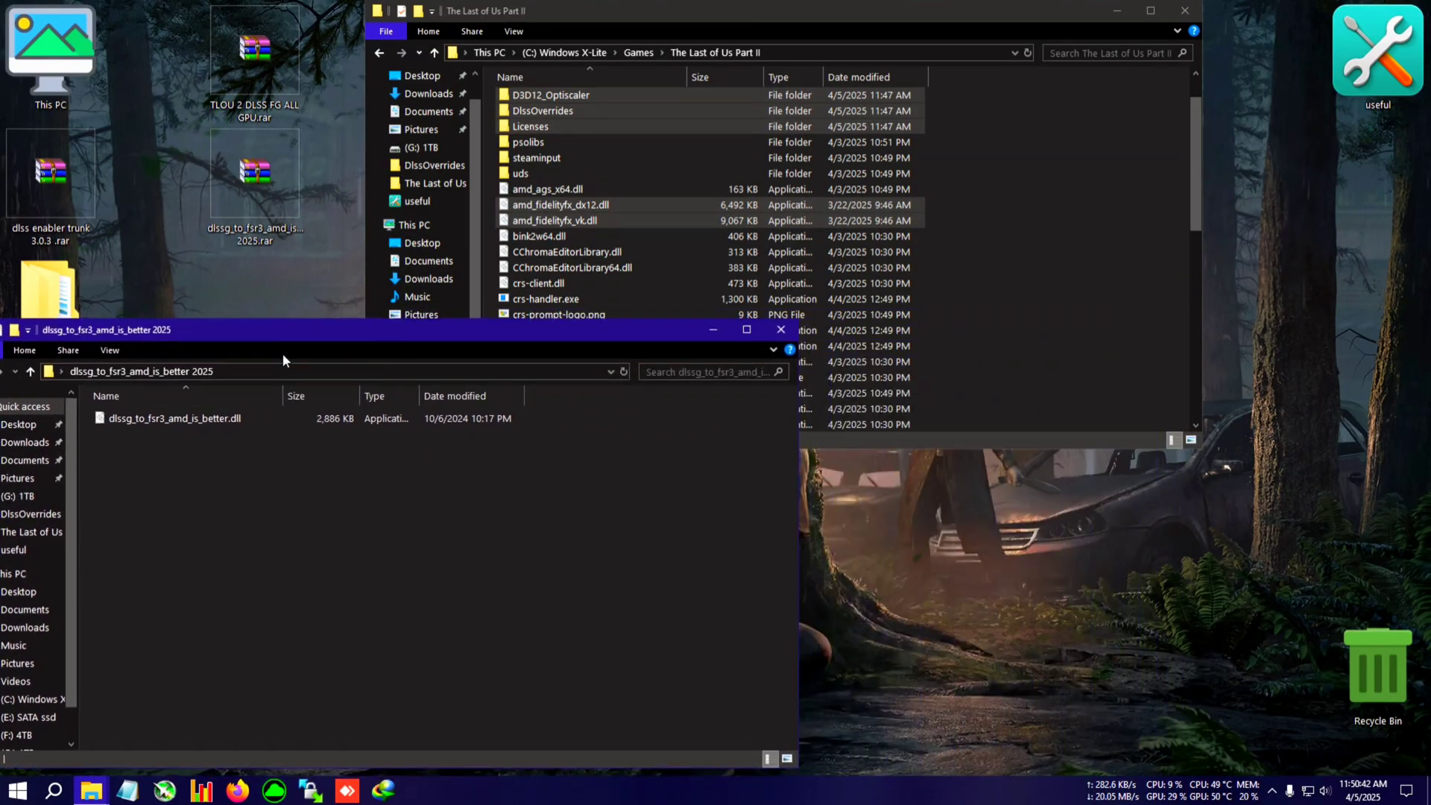
right_click(190, 424)
mouse_move(290, 585)
left_click(247, 618)
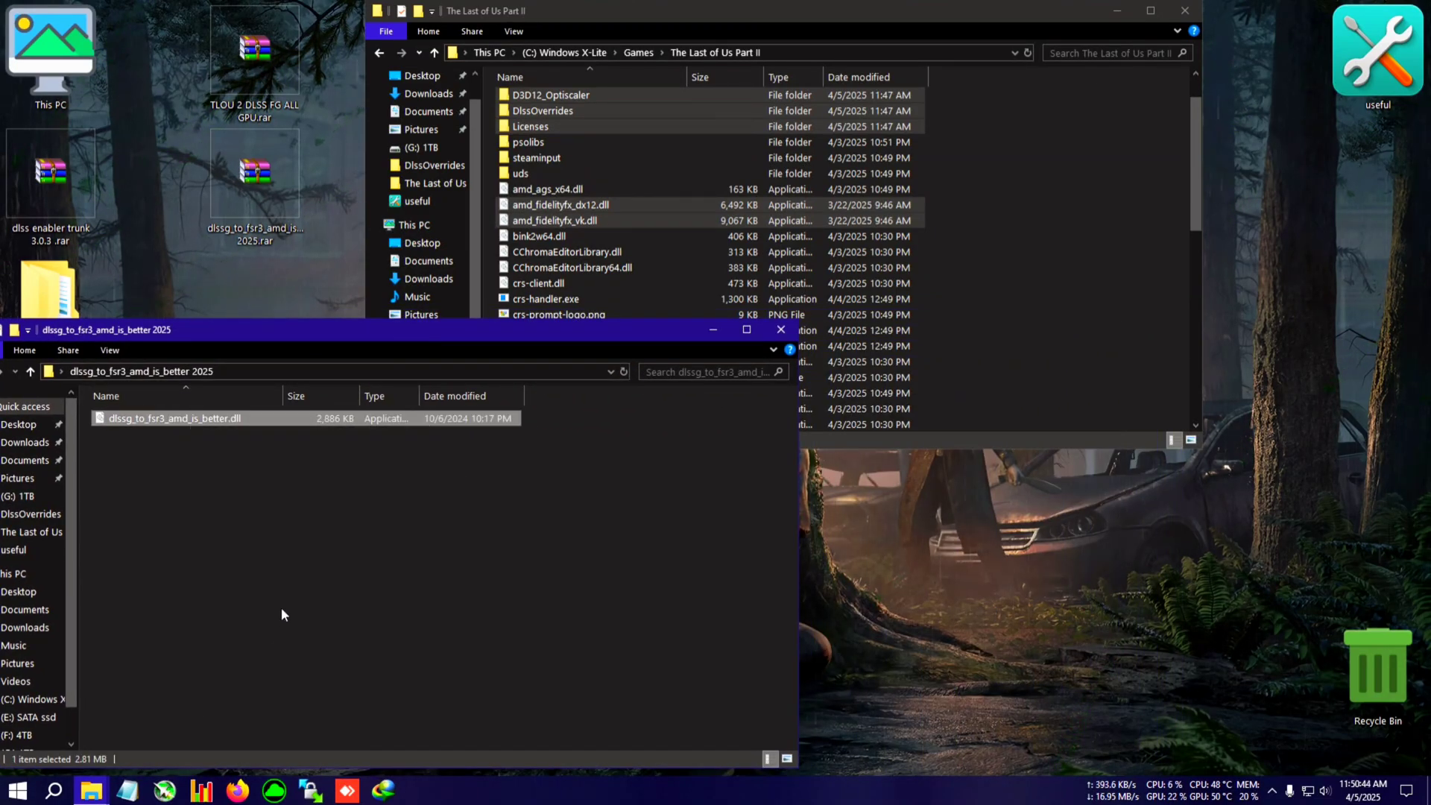
- Paste dlssg_to_fsr3_amd_is_better.dll into The Last of Us Part II folder and close the extracted source folder's window
right_click(1022, 313)
mouse_move(1044, 339)
left_click(1062, 415)
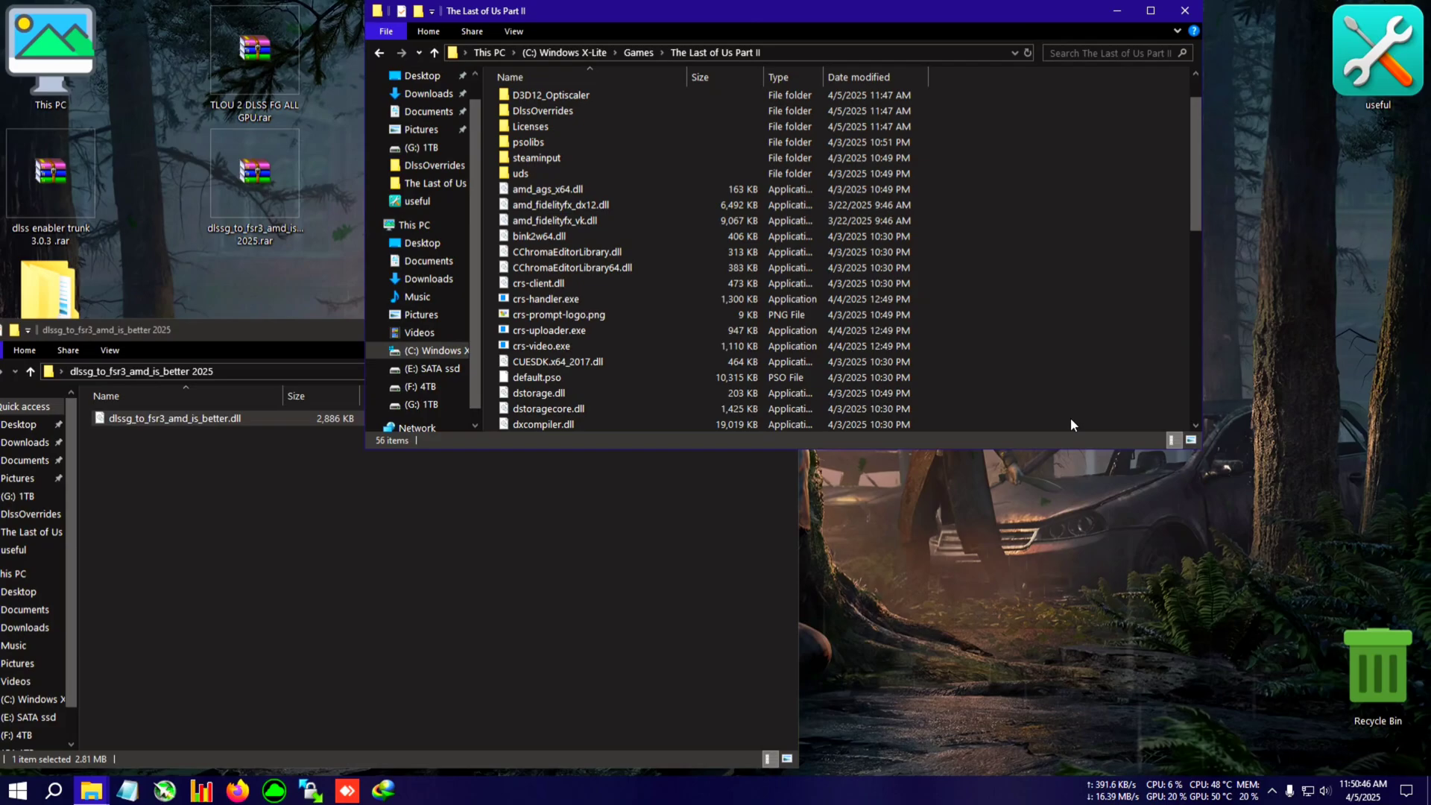
left_click(451, 351)
left_click(782, 335)
- Run OptiScaler Setup.bat from the game folder, choosing dxgi.dll as the OptiScaler filename and Nvidia as the GPU, and finish the setup
scroll(662, 316, "down", 8)
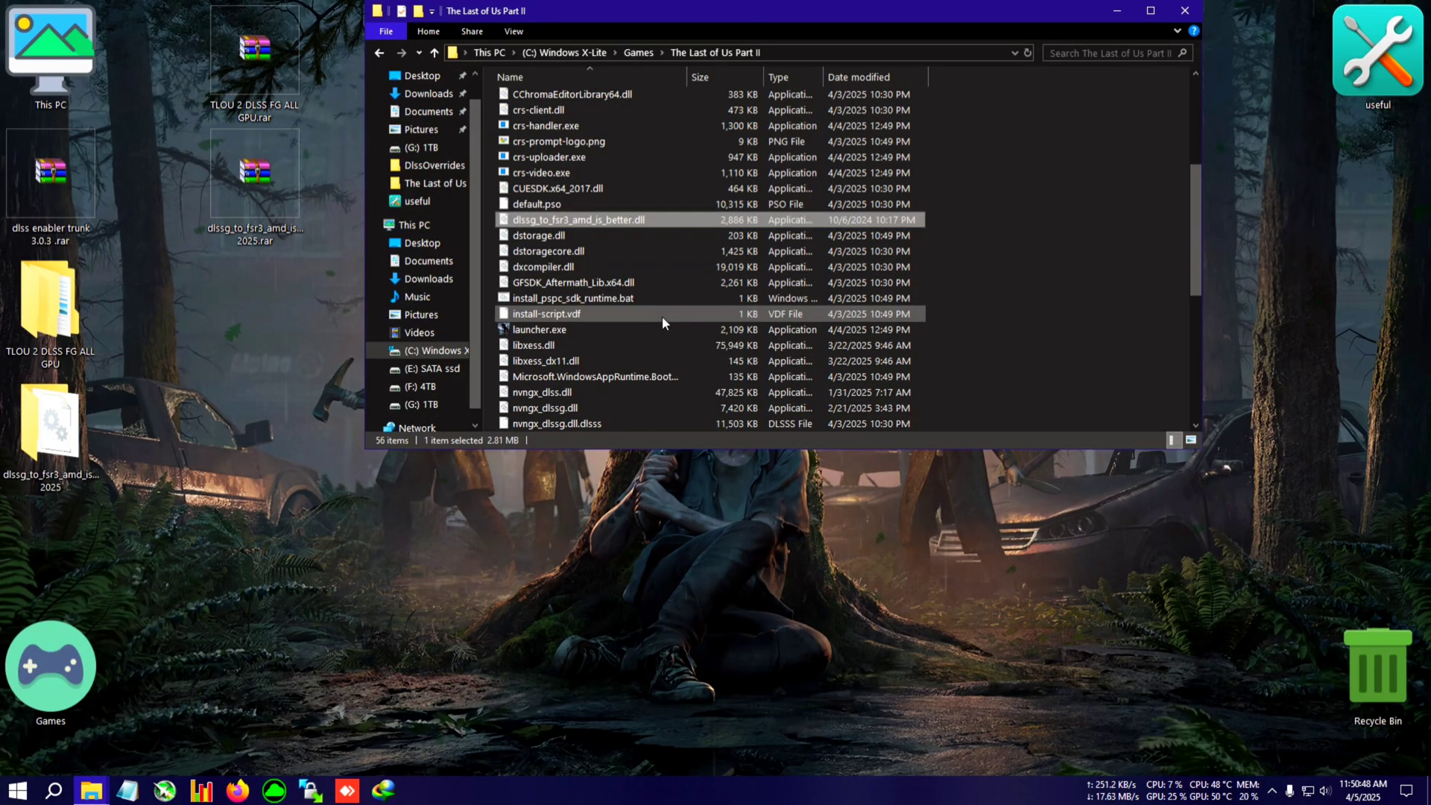
key("o")
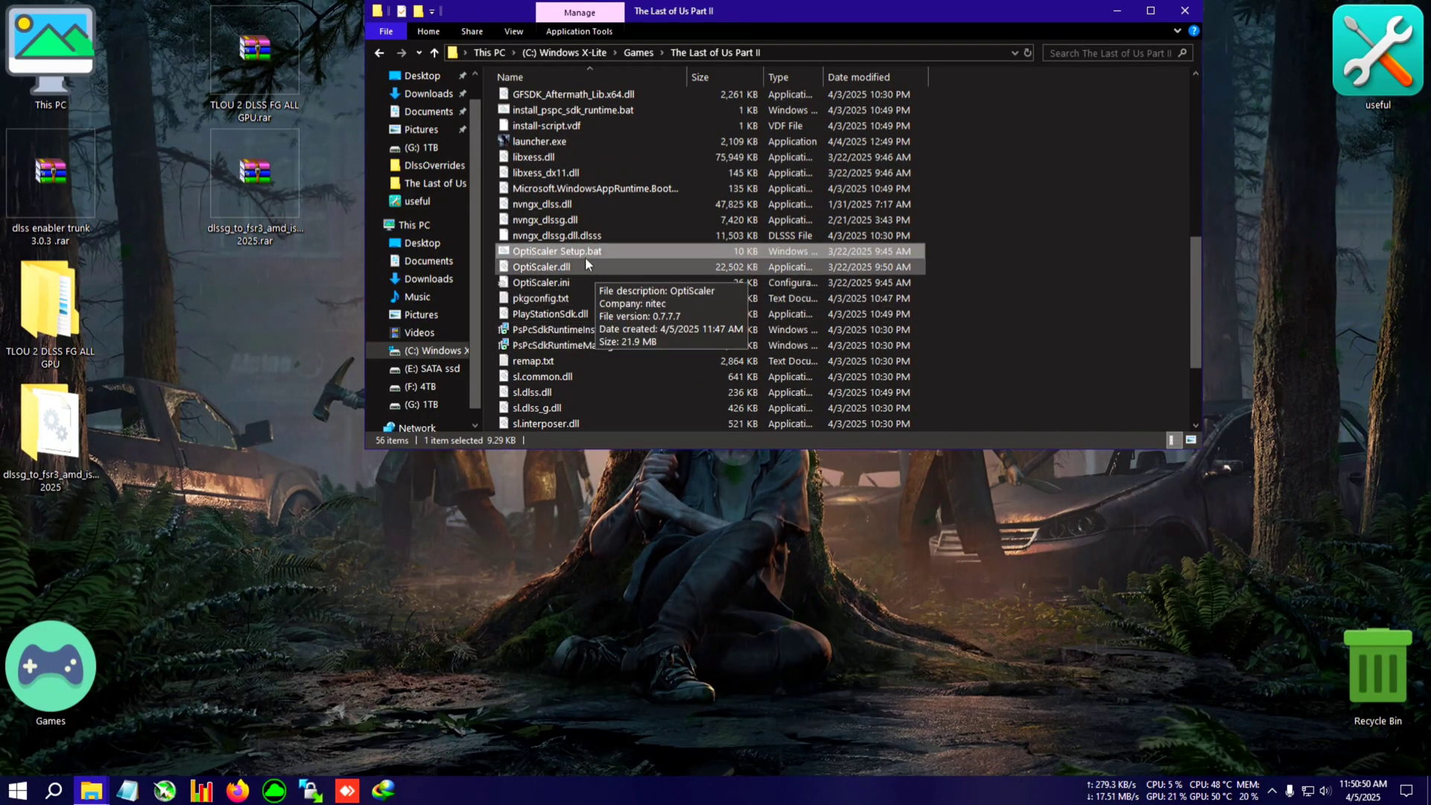
double_click(618, 252)
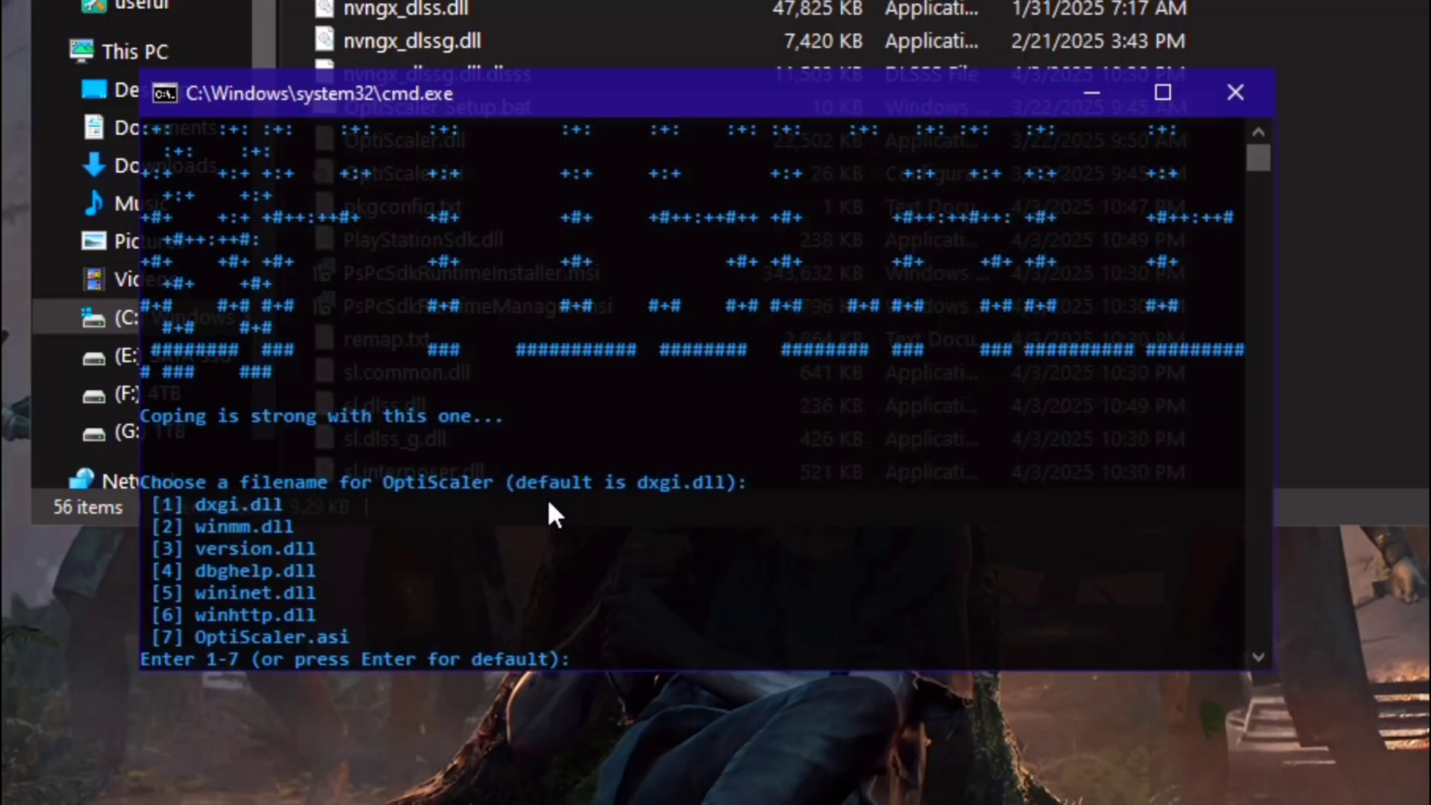
type("1")
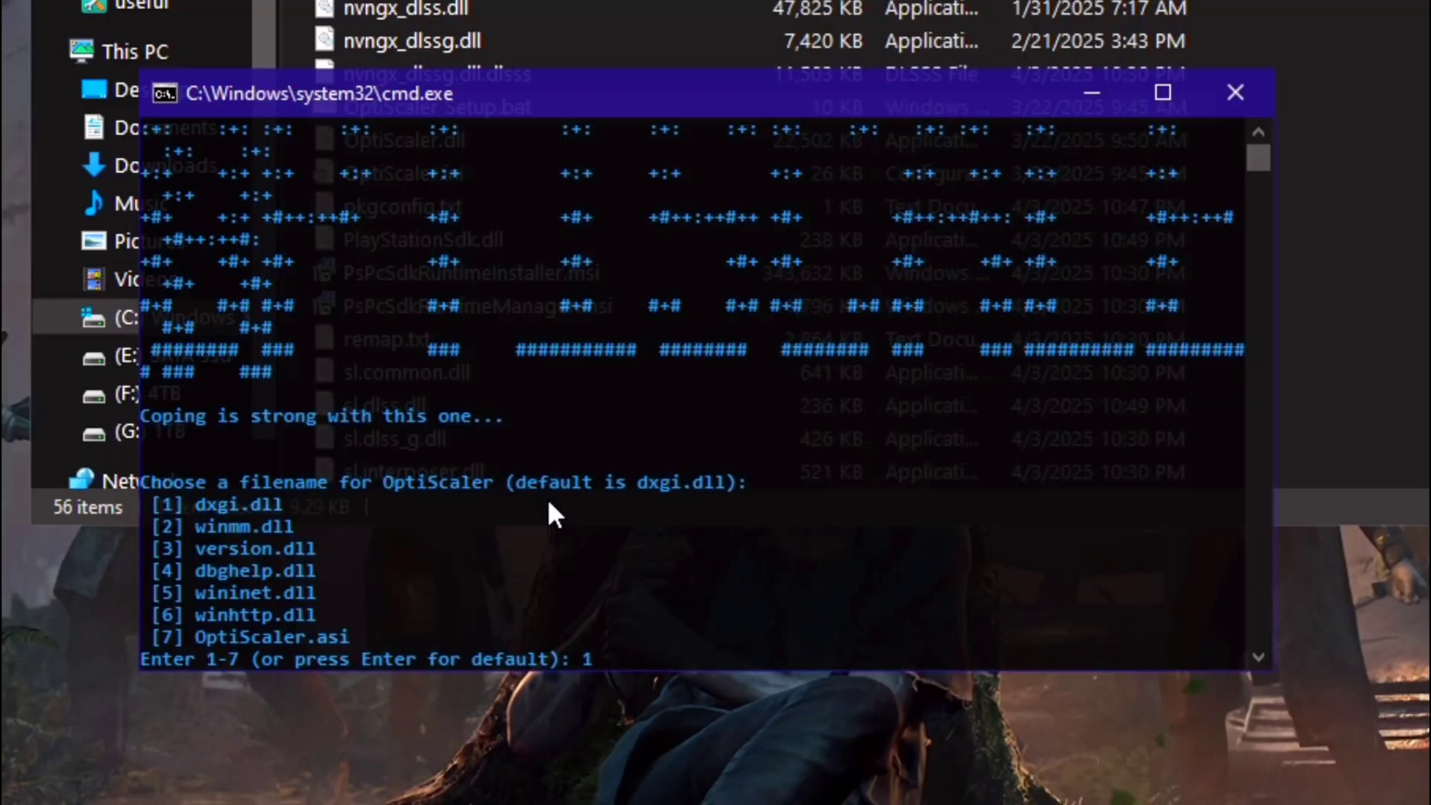
key("Return")
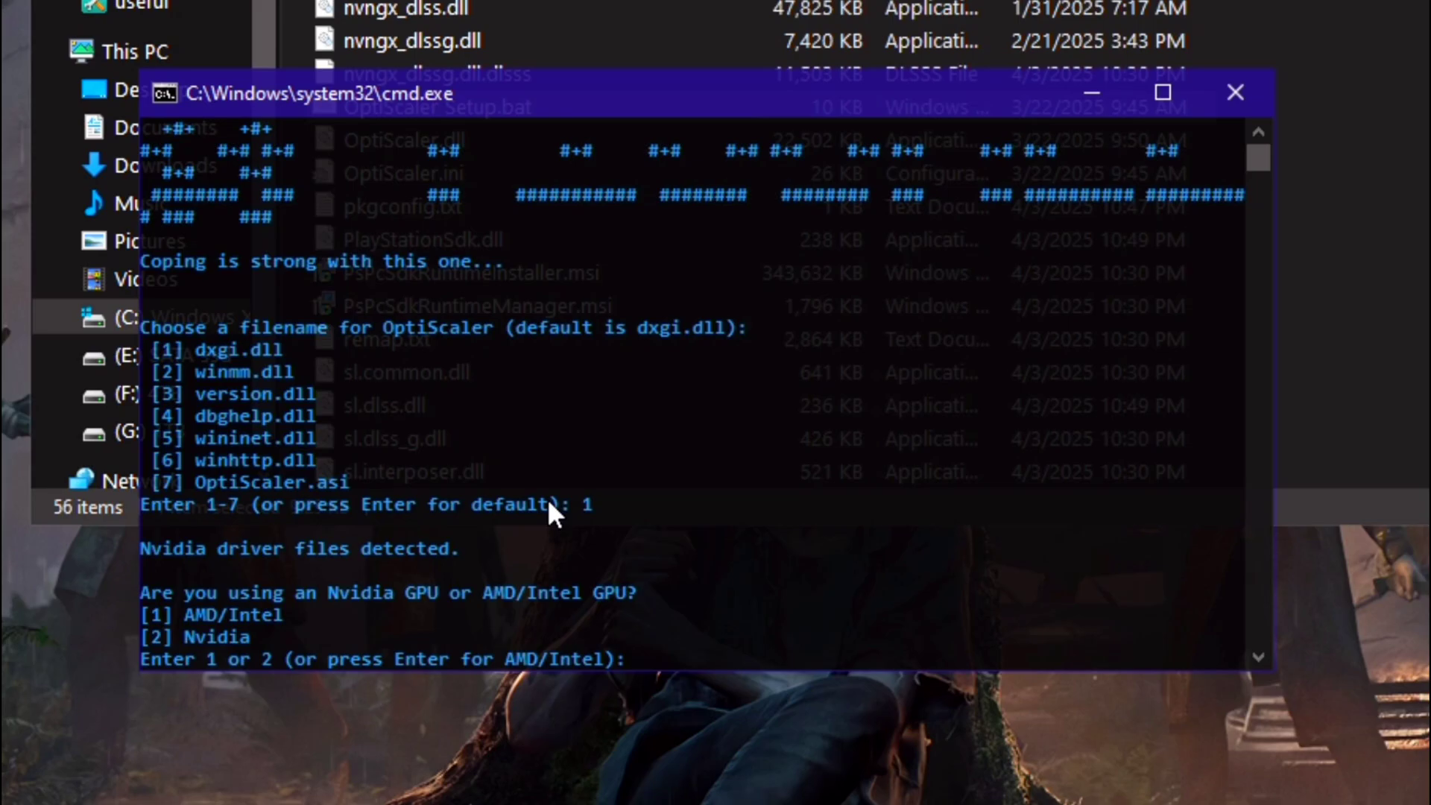
type("2")
key("Return")
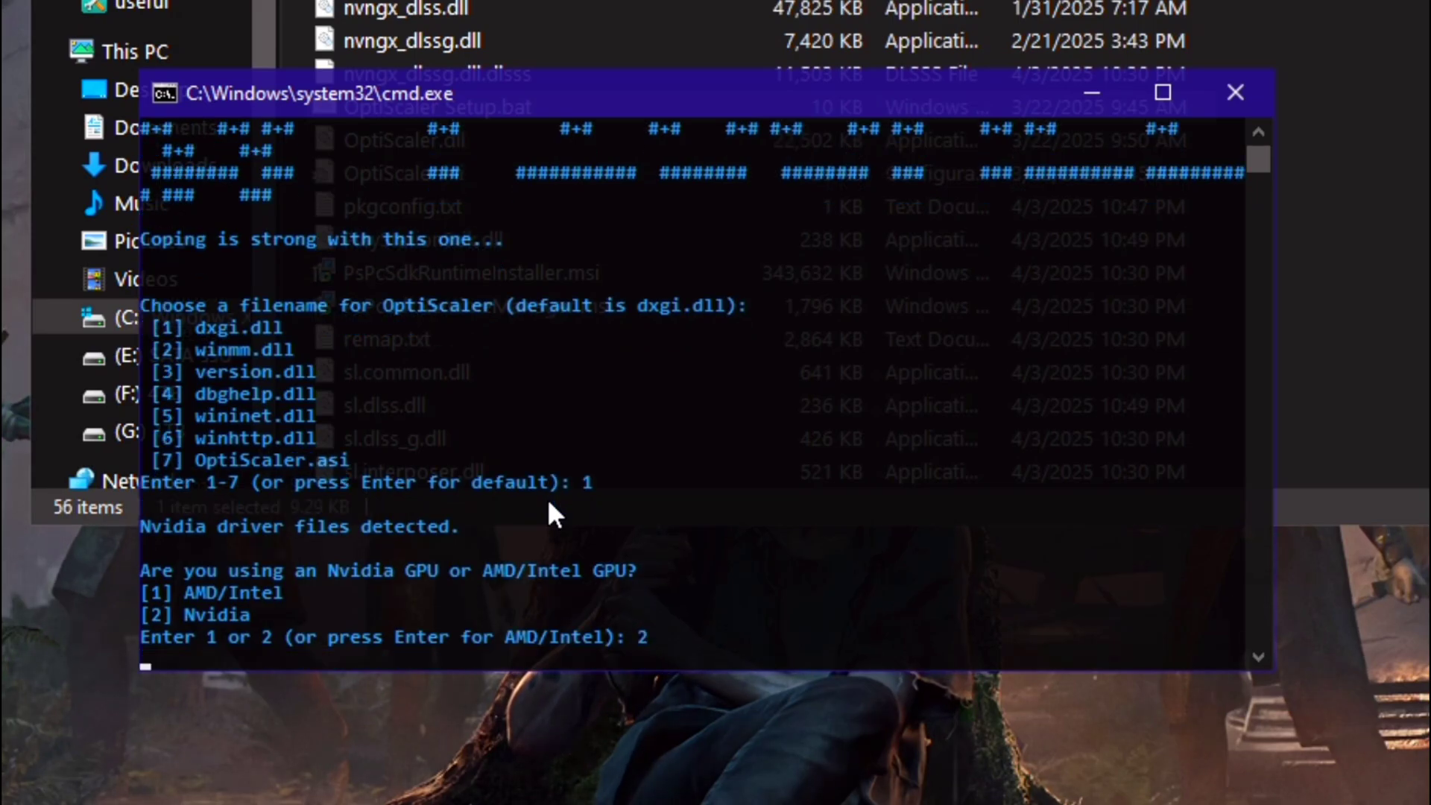
key("Return")
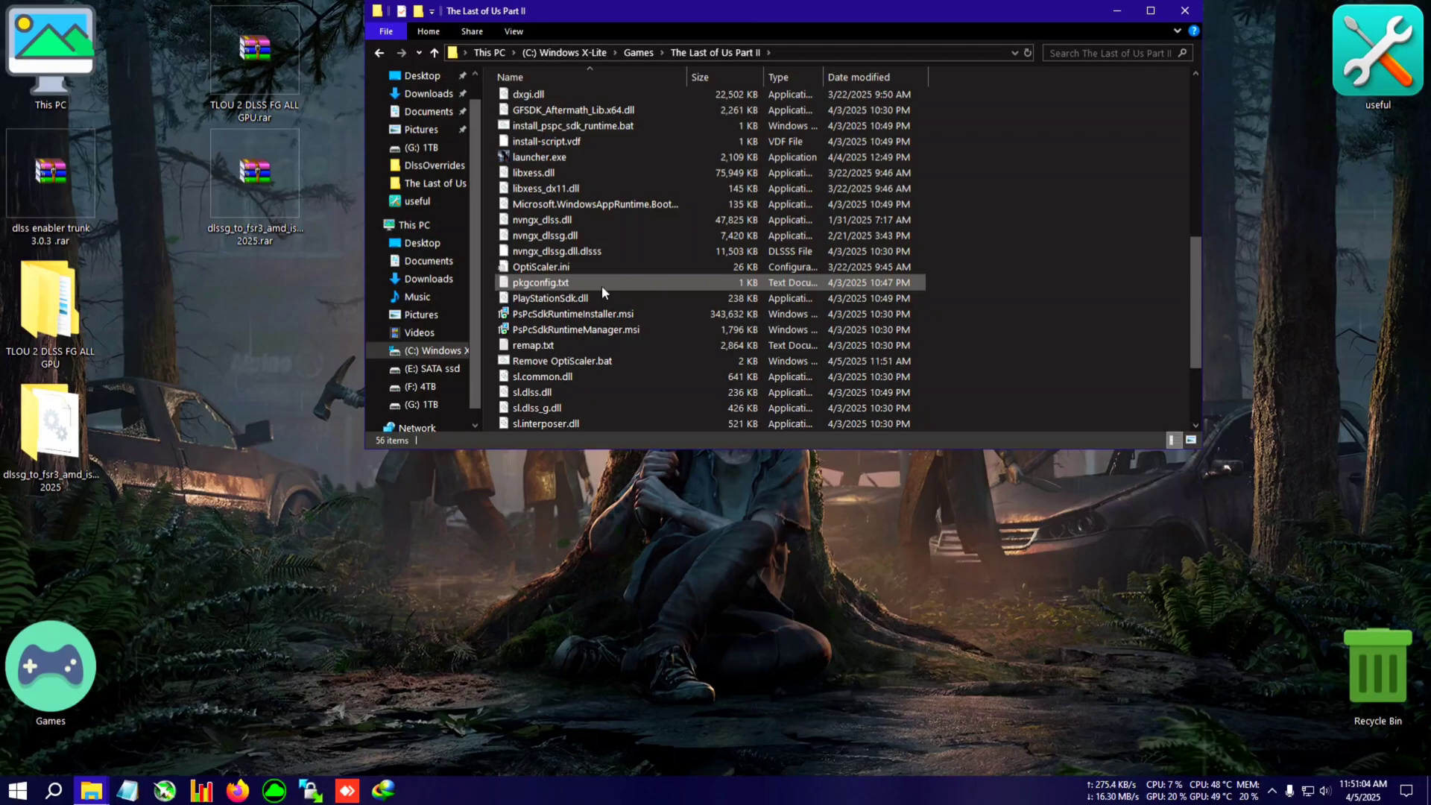
- Set FGType to nukems in the [FrameGen] section of OptiScaler.ini, then save and close the file
double_click(542, 267)
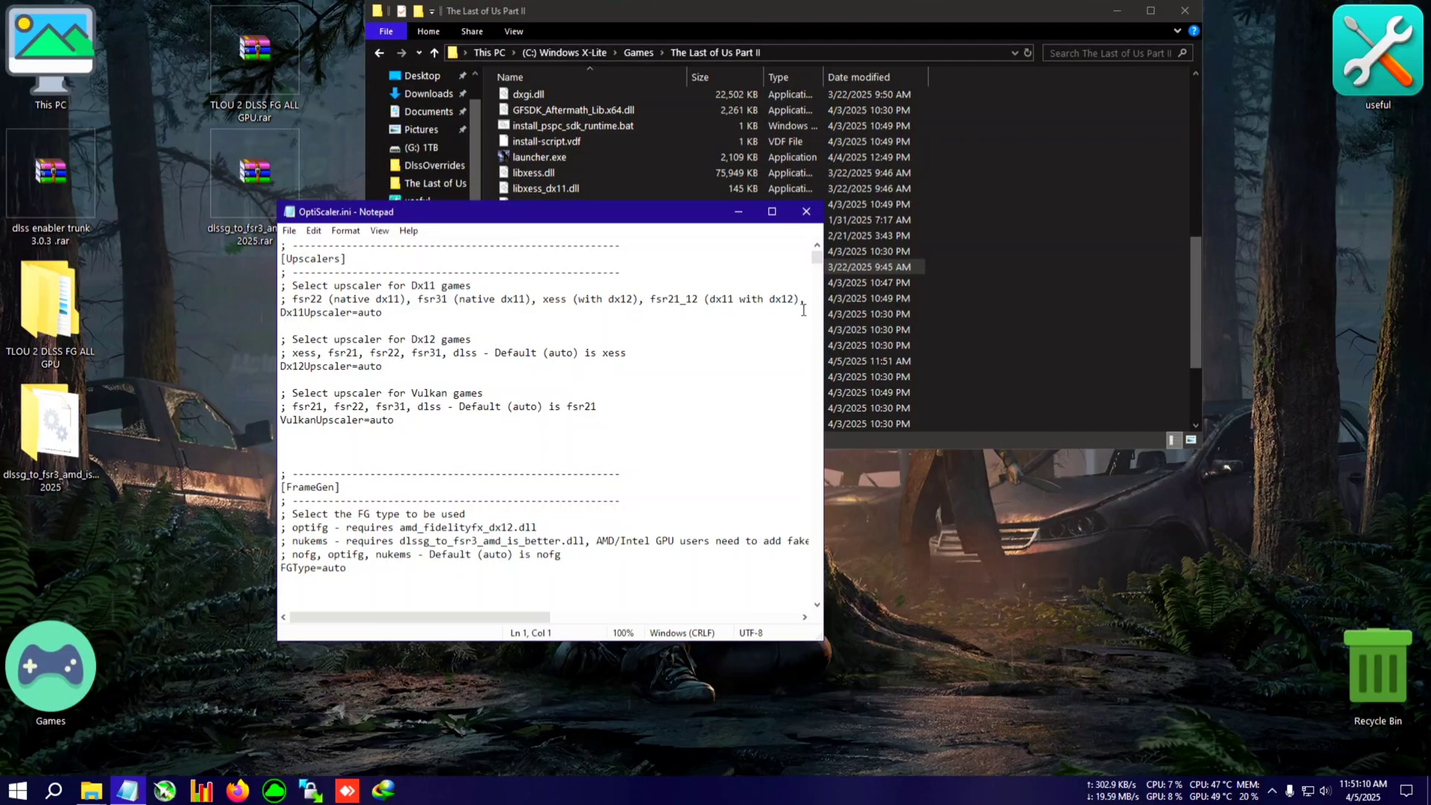
left_click_drag(820, 635, 1033, 769)
left_click_drag(719, 215, 717, 141)
scroll(443, 289, "down", 3)
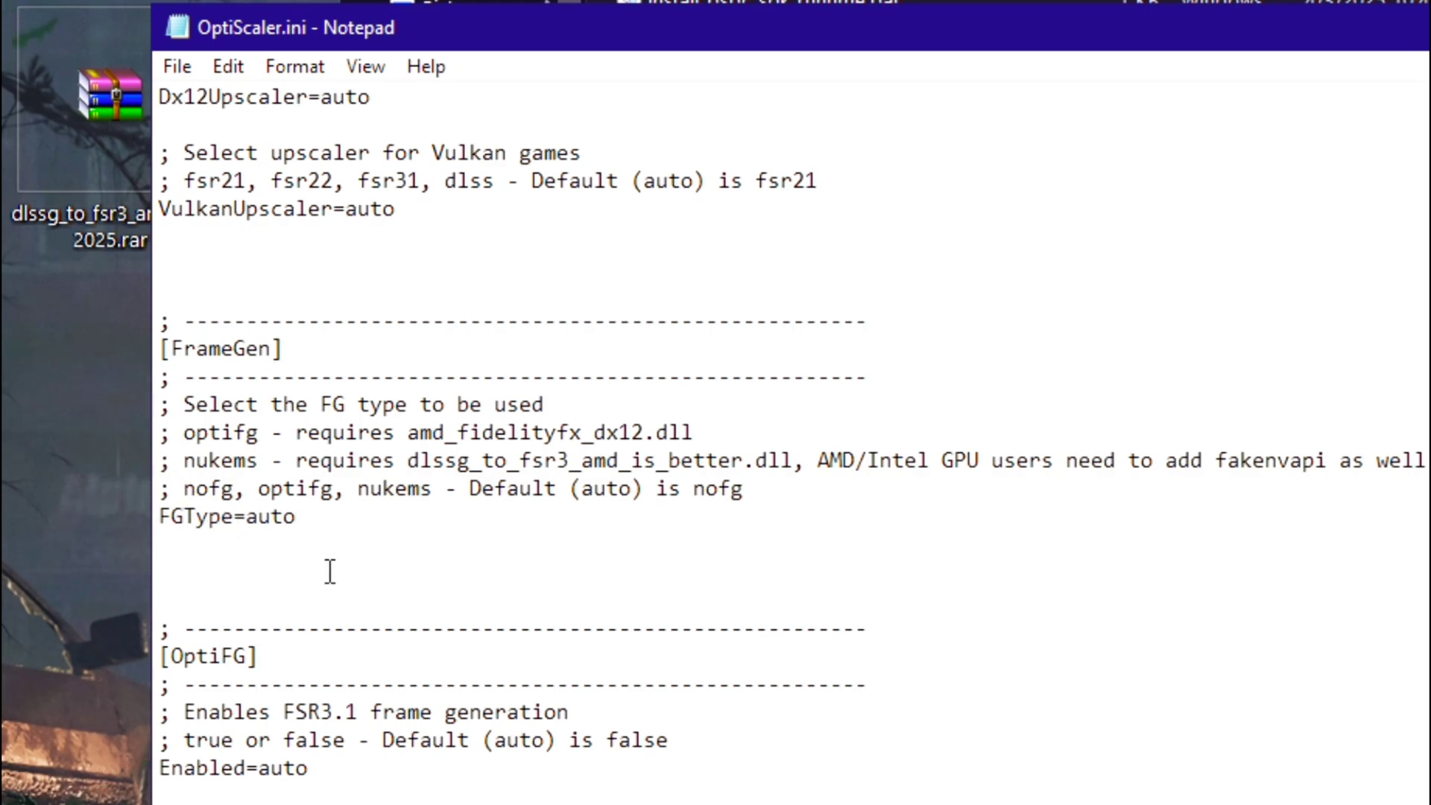
key("BackSpace")
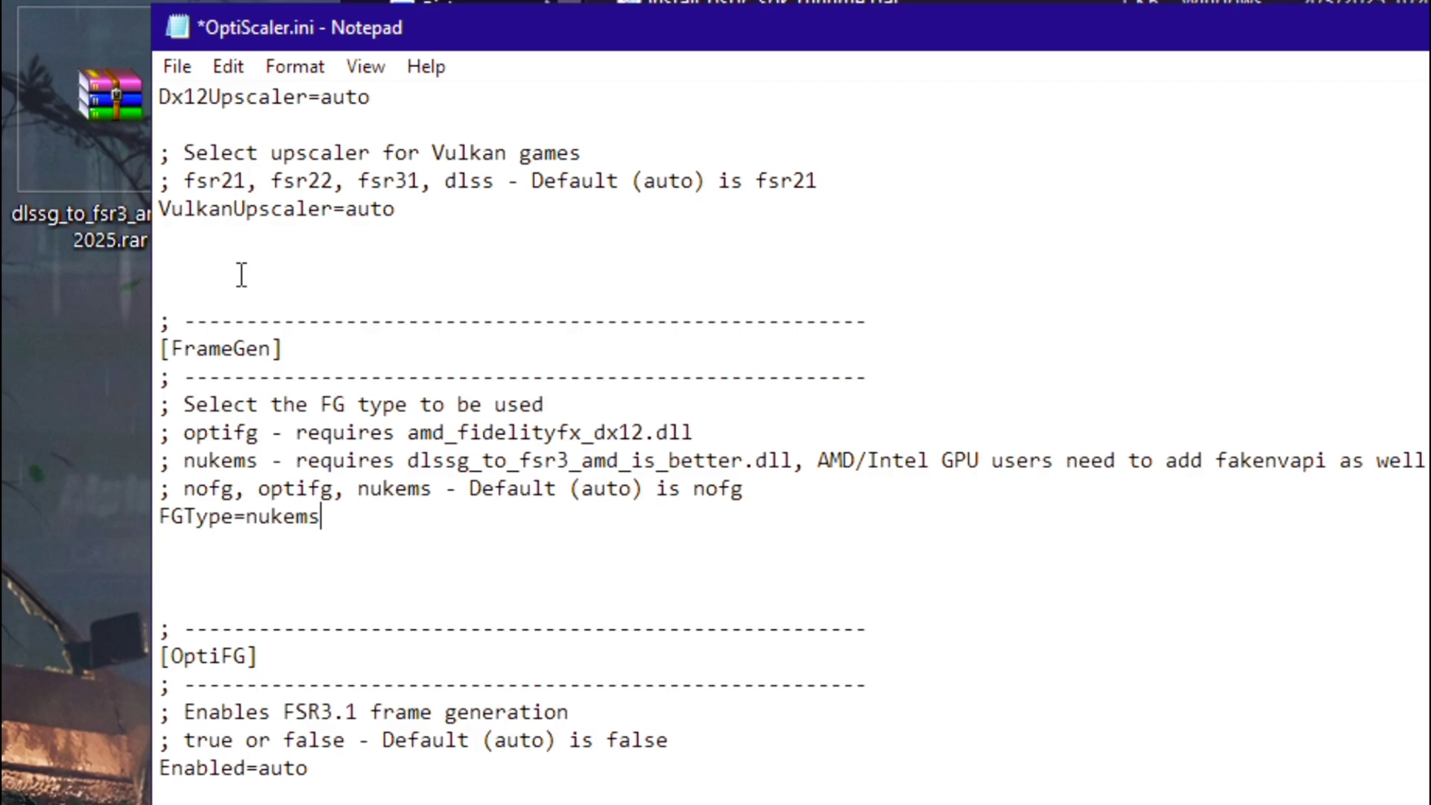
left_click(179, 69)
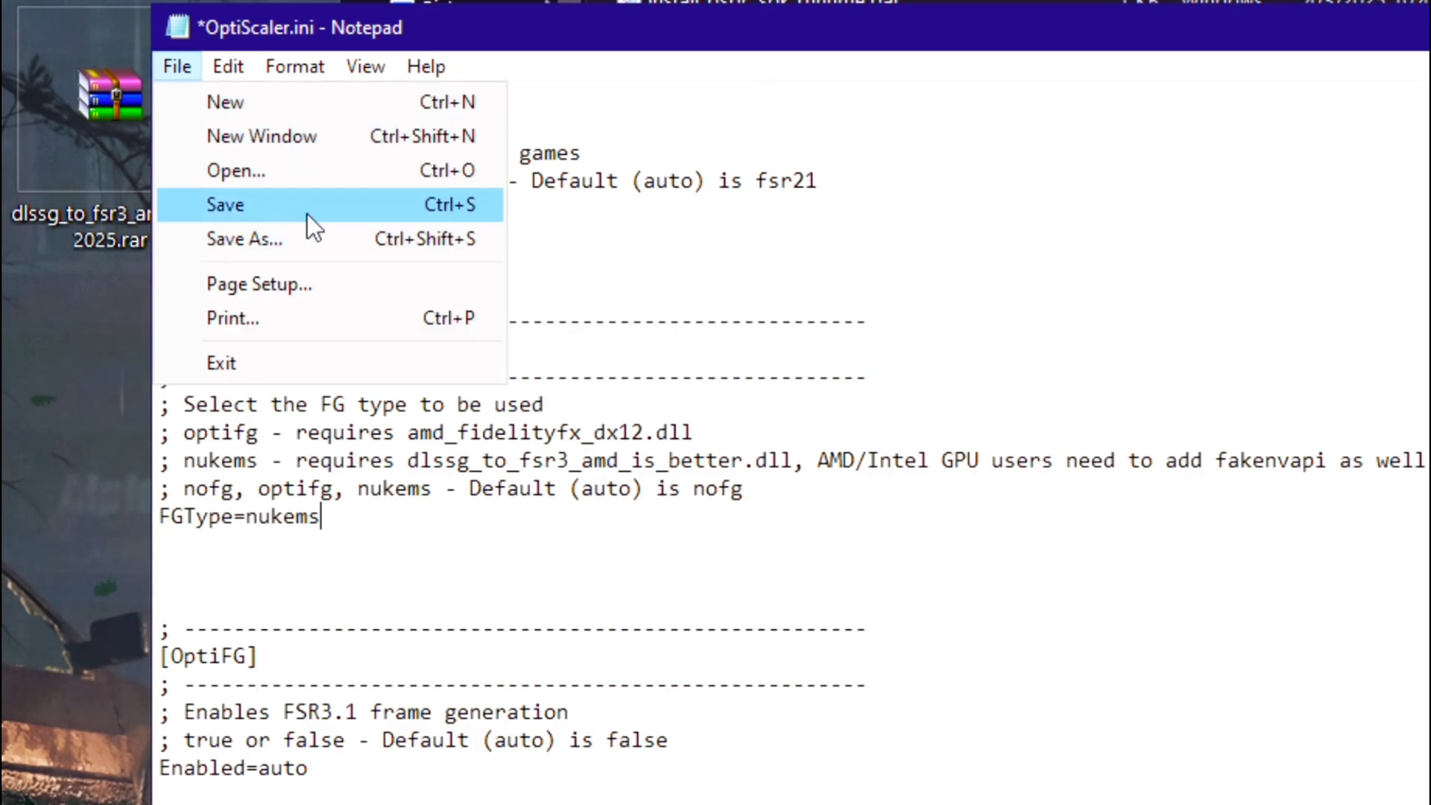
left_click(308, 213)
left_click(1430, 27)
- Add DisableSignatureOverride.reg from the DlssOverrides folder to the registry and return to the game folder
scroll(1425, 300, "up", 7)
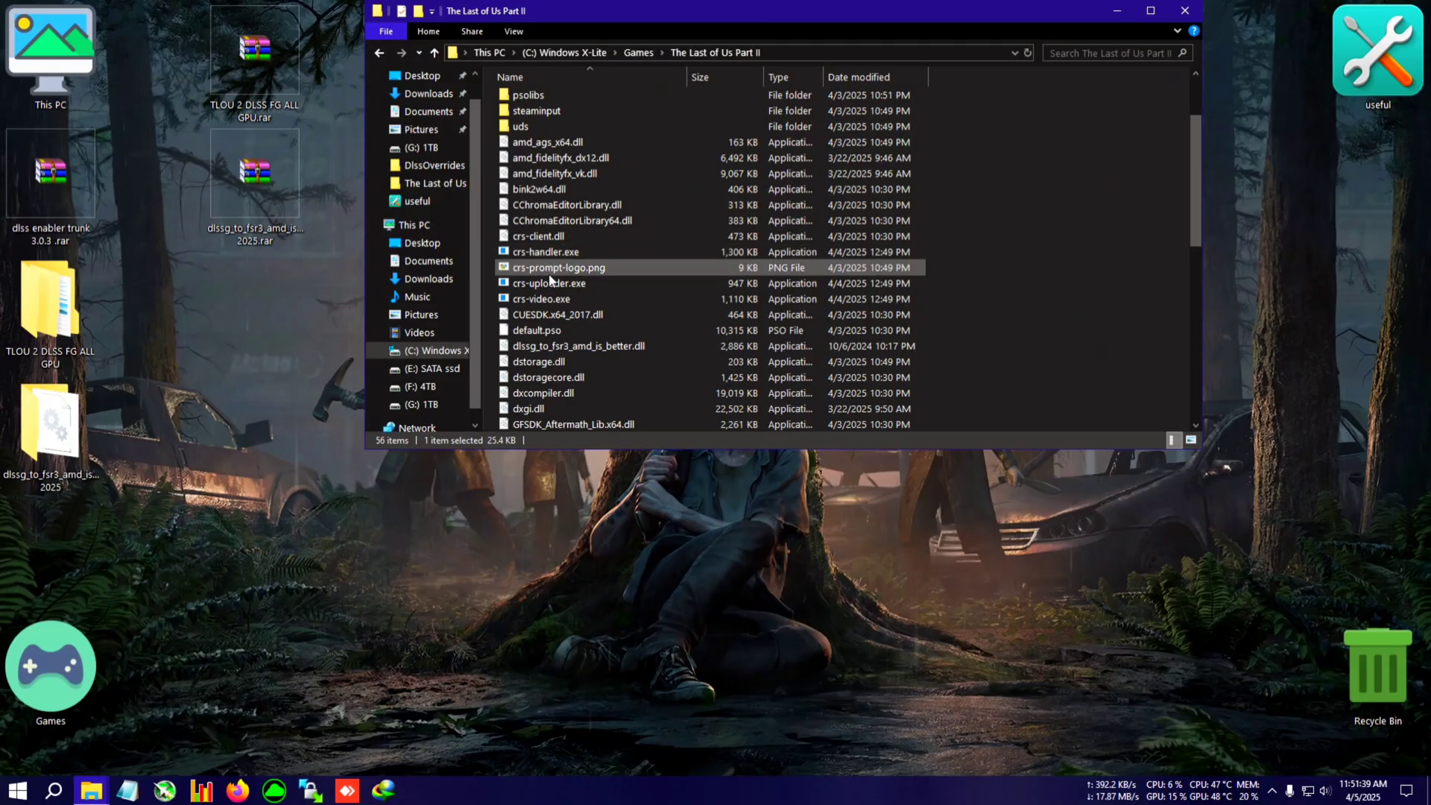
left_click(616, 328)
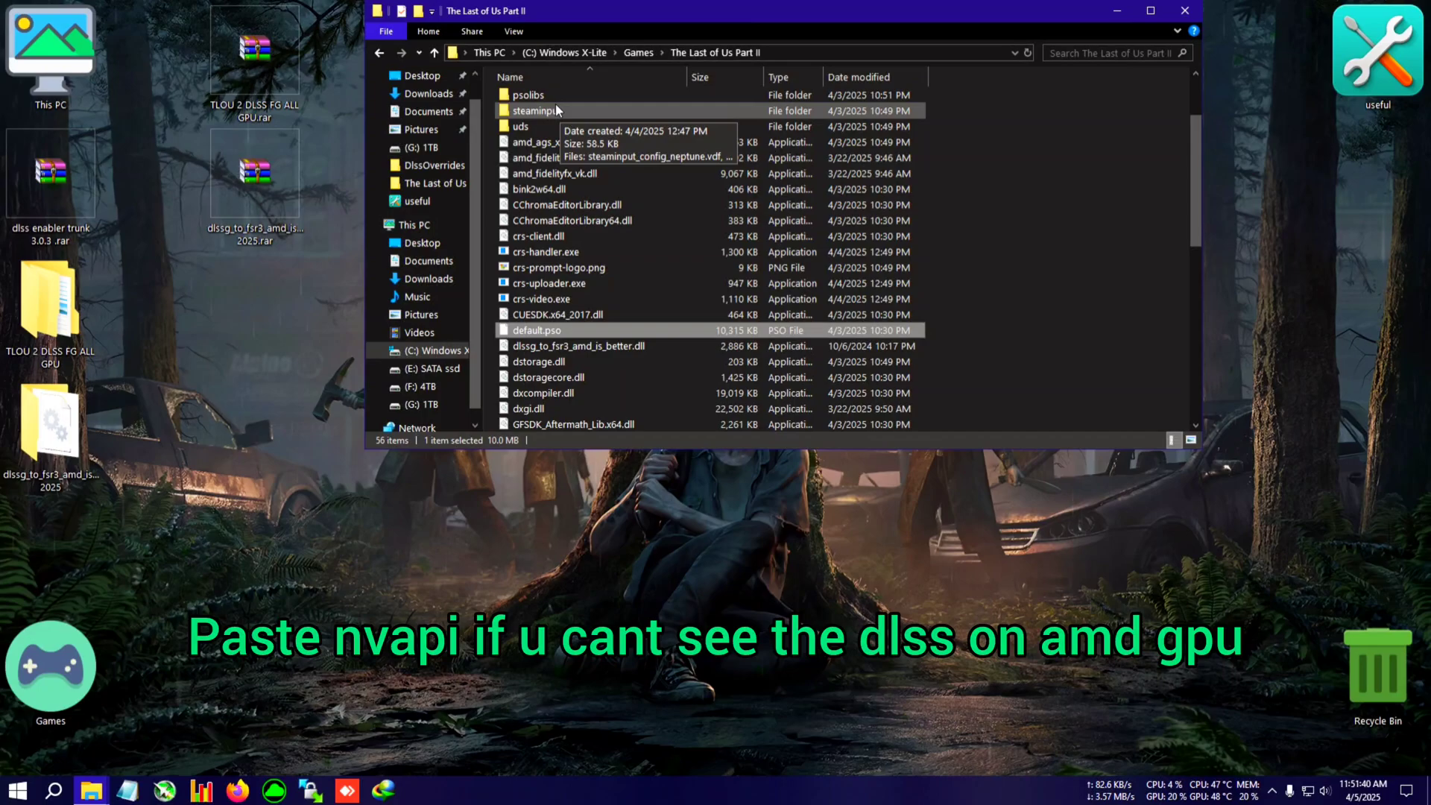
scroll(558, 134, "up", 2)
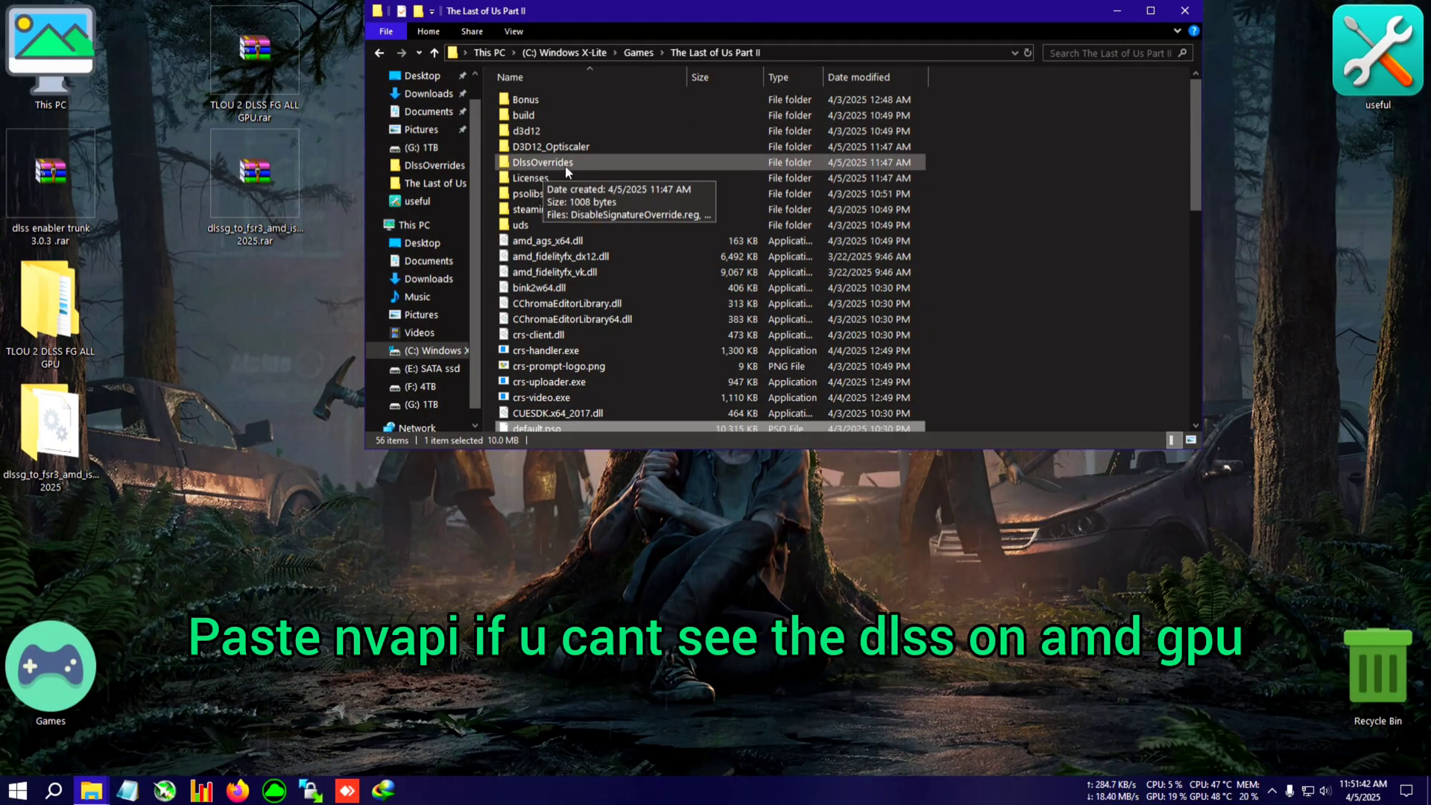
left_click(546, 162)
double_click(580, 164)
double_click(577, 99)
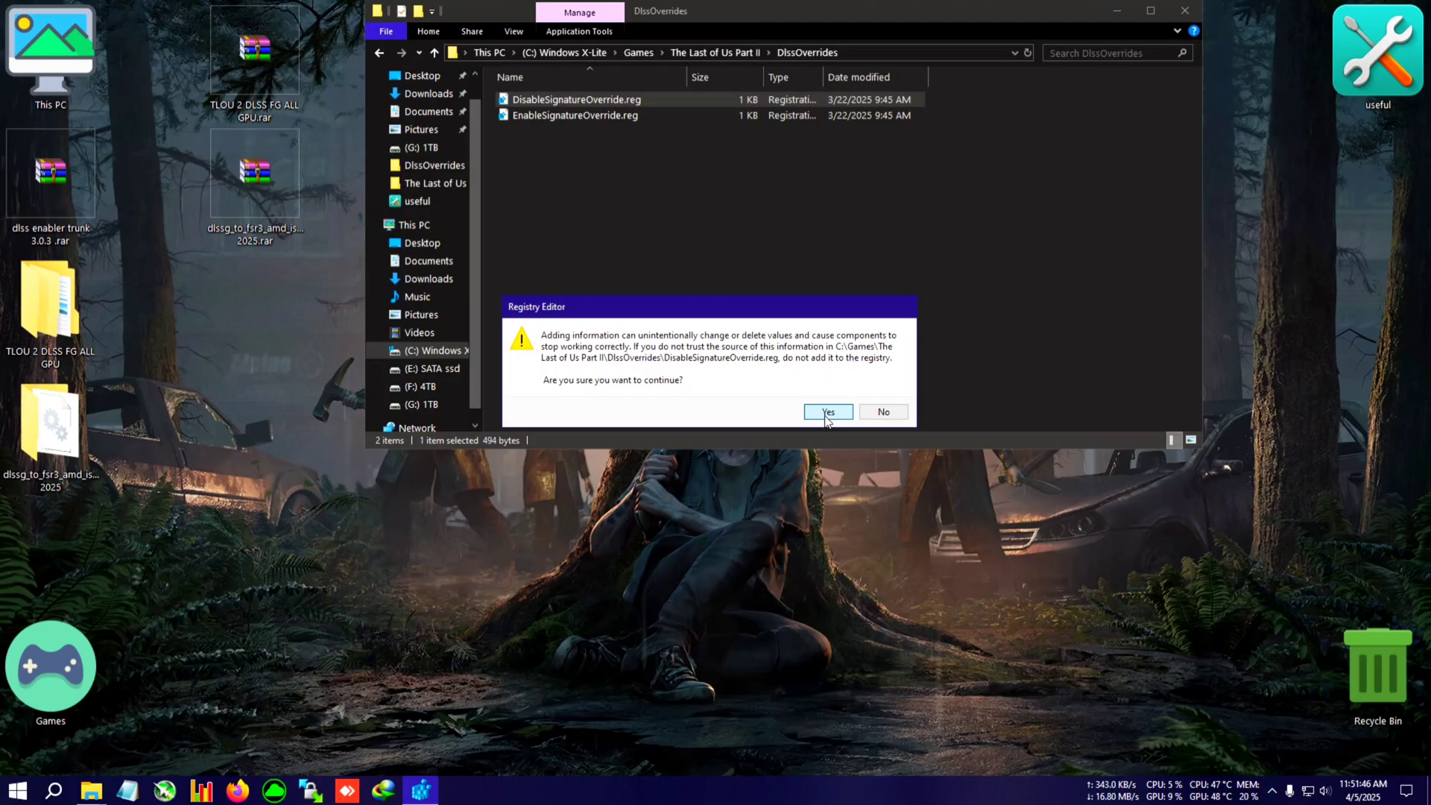
left_click(828, 412)
left_click(885, 397)
left_click(382, 54)
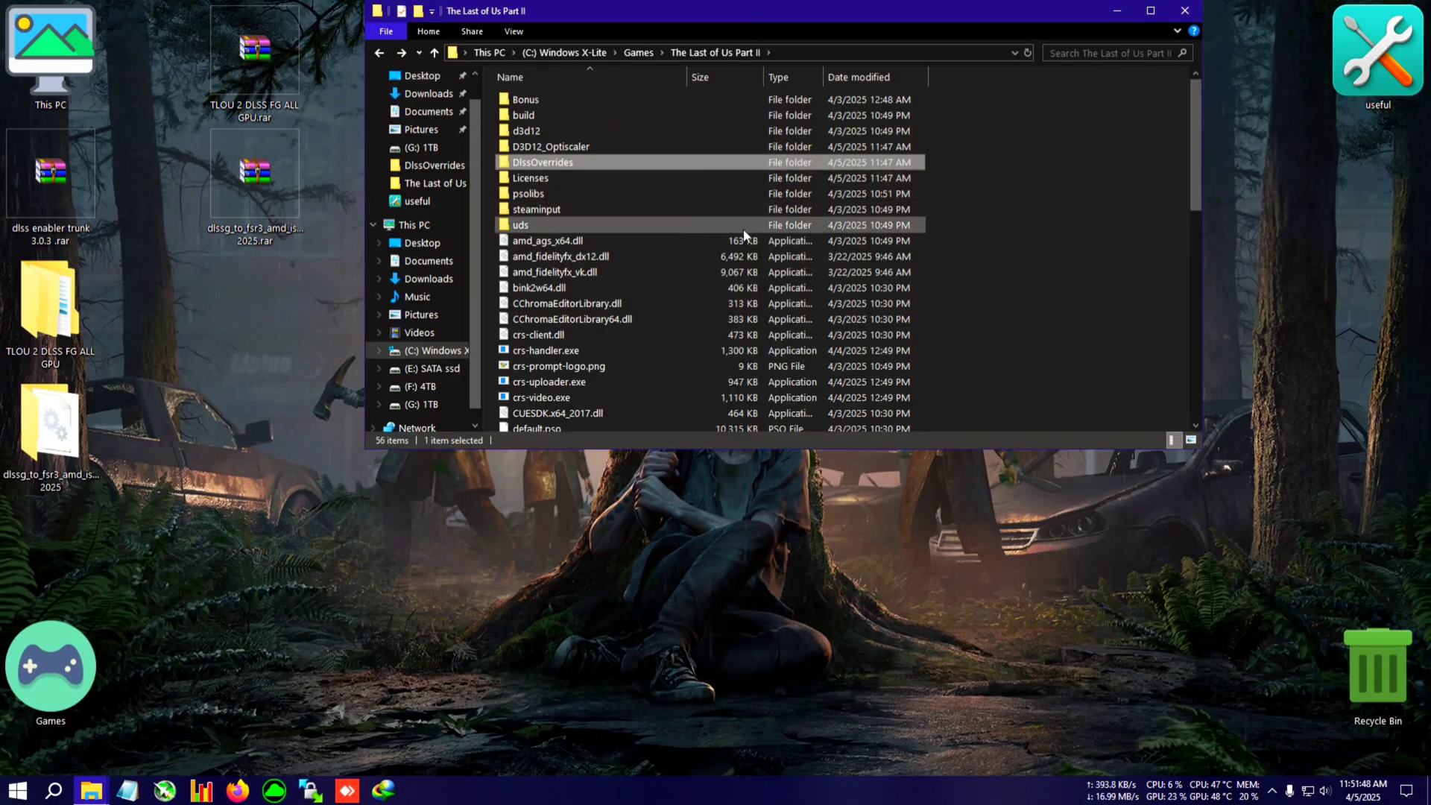
- Minimize the game folder and set Frame Generation to DLSS Frame Generation in the game launcher's display options
scroll(808, 259, "down", 10)
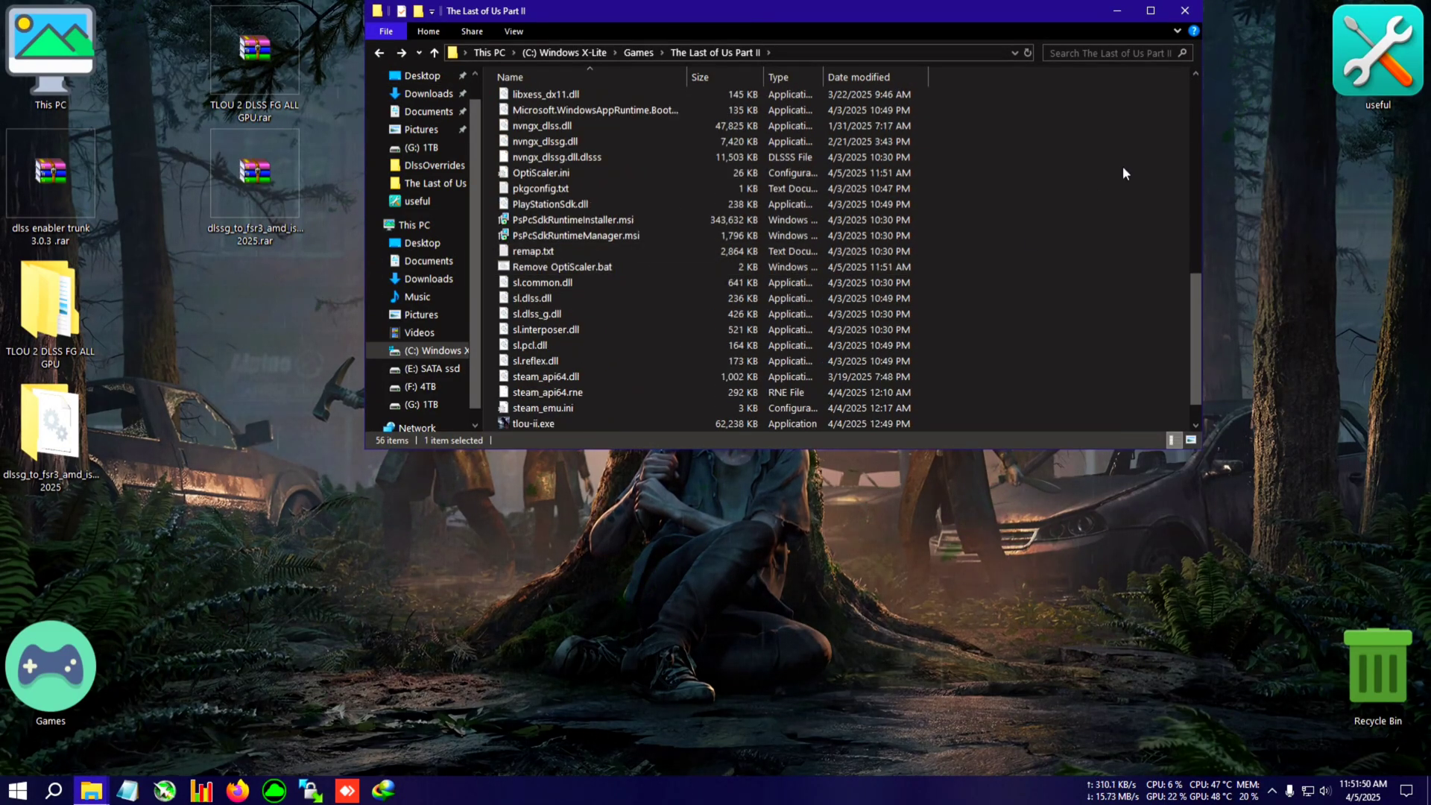
left_click(1117, 10)
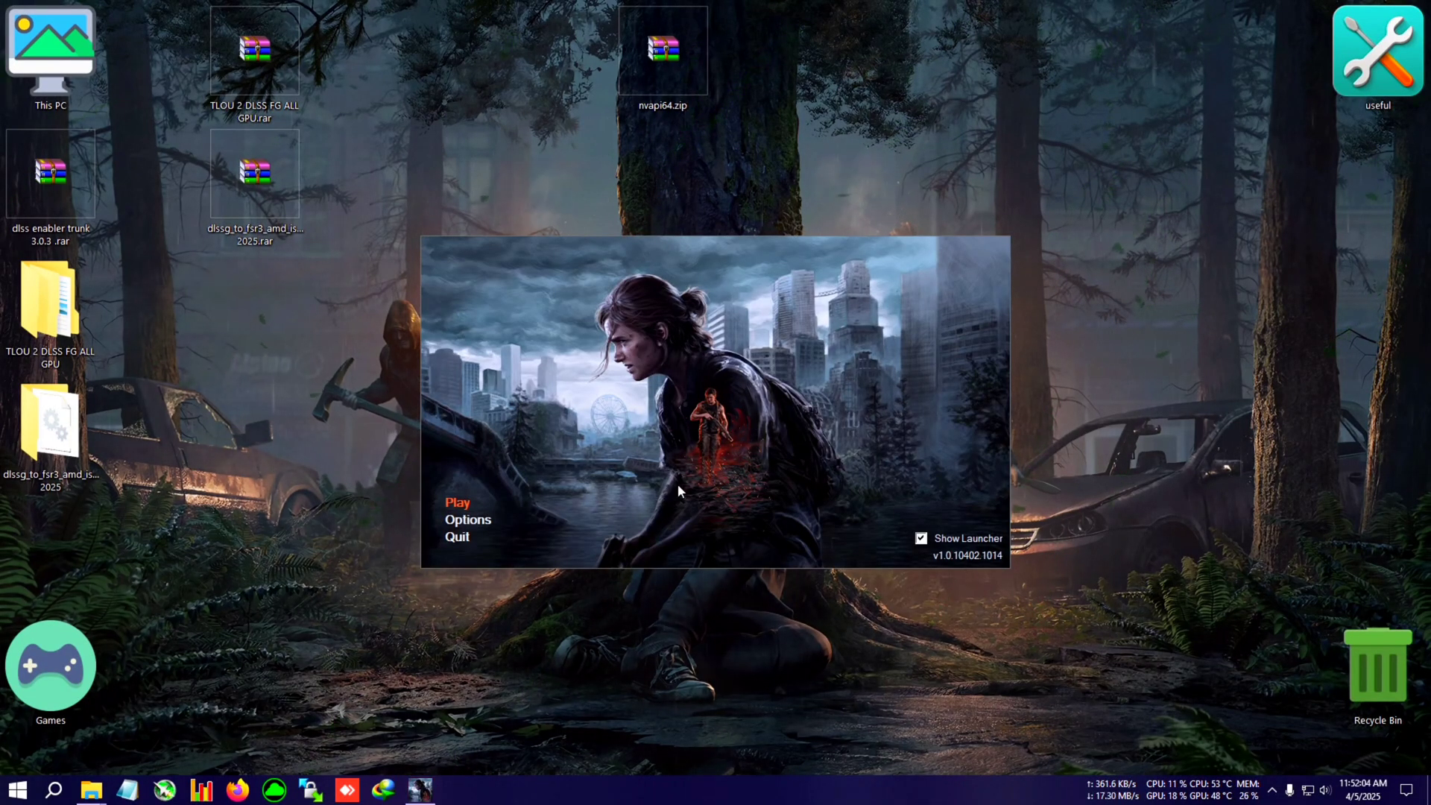
left_click(487, 524)
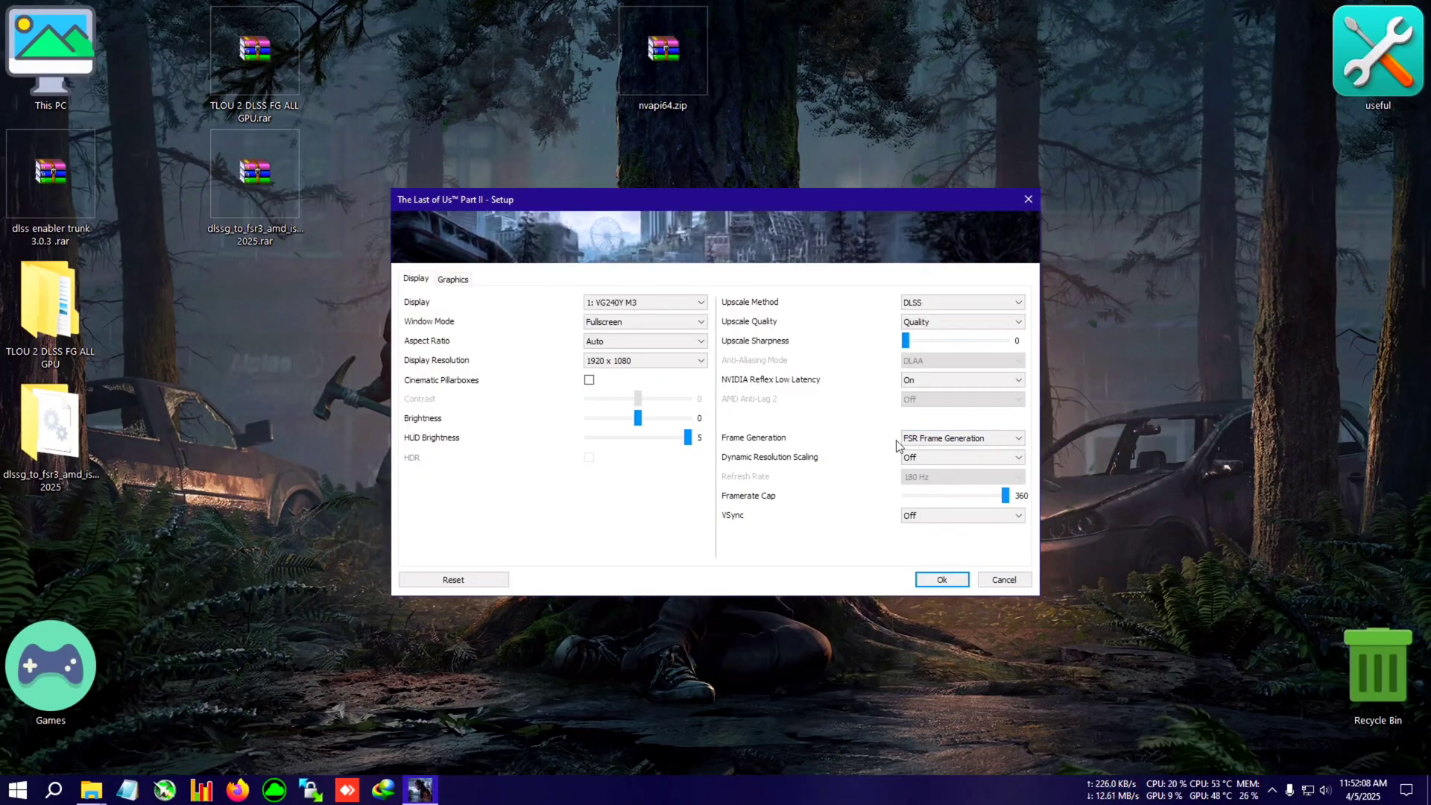
left_click(905, 441)
left_click(930, 472)
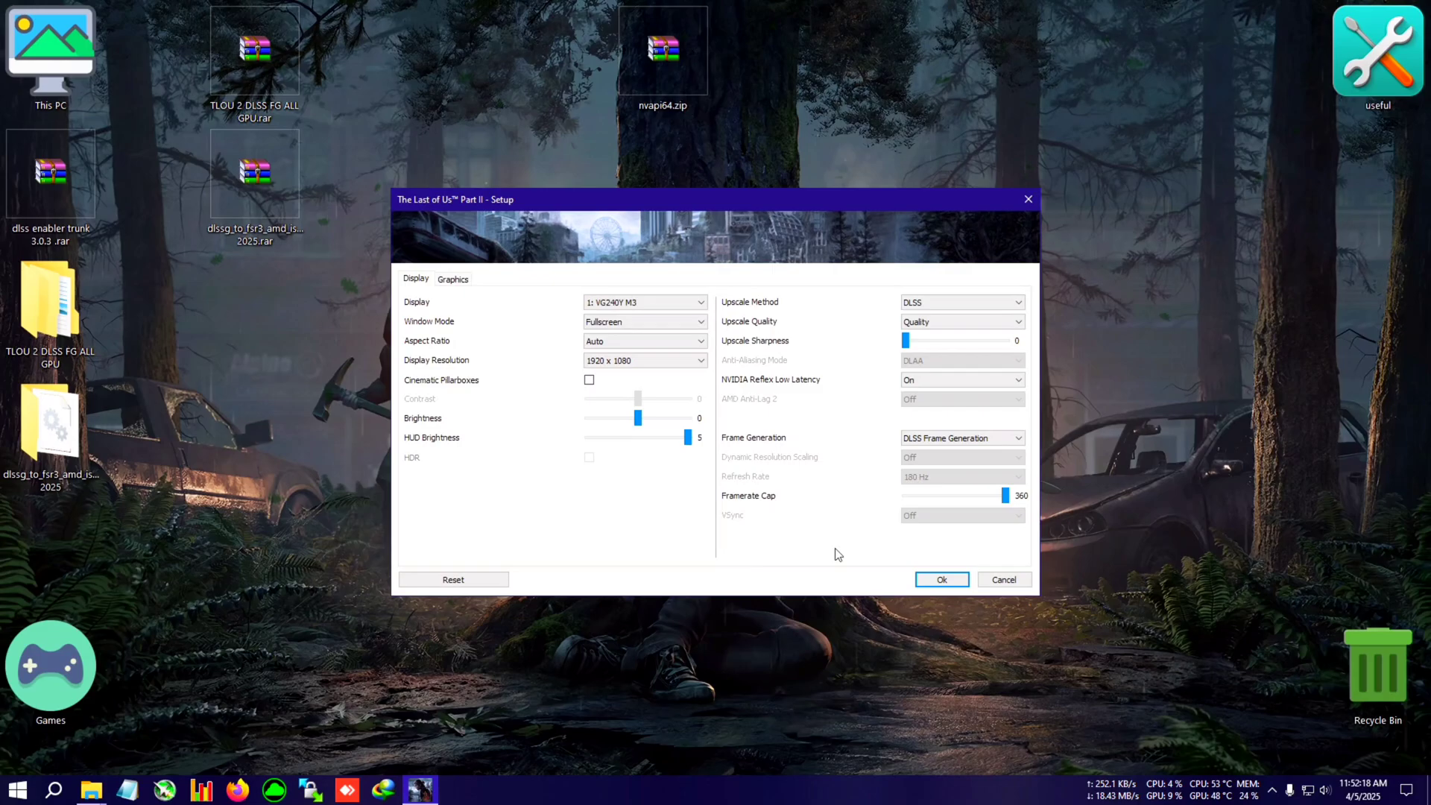
left_click(922, 581)
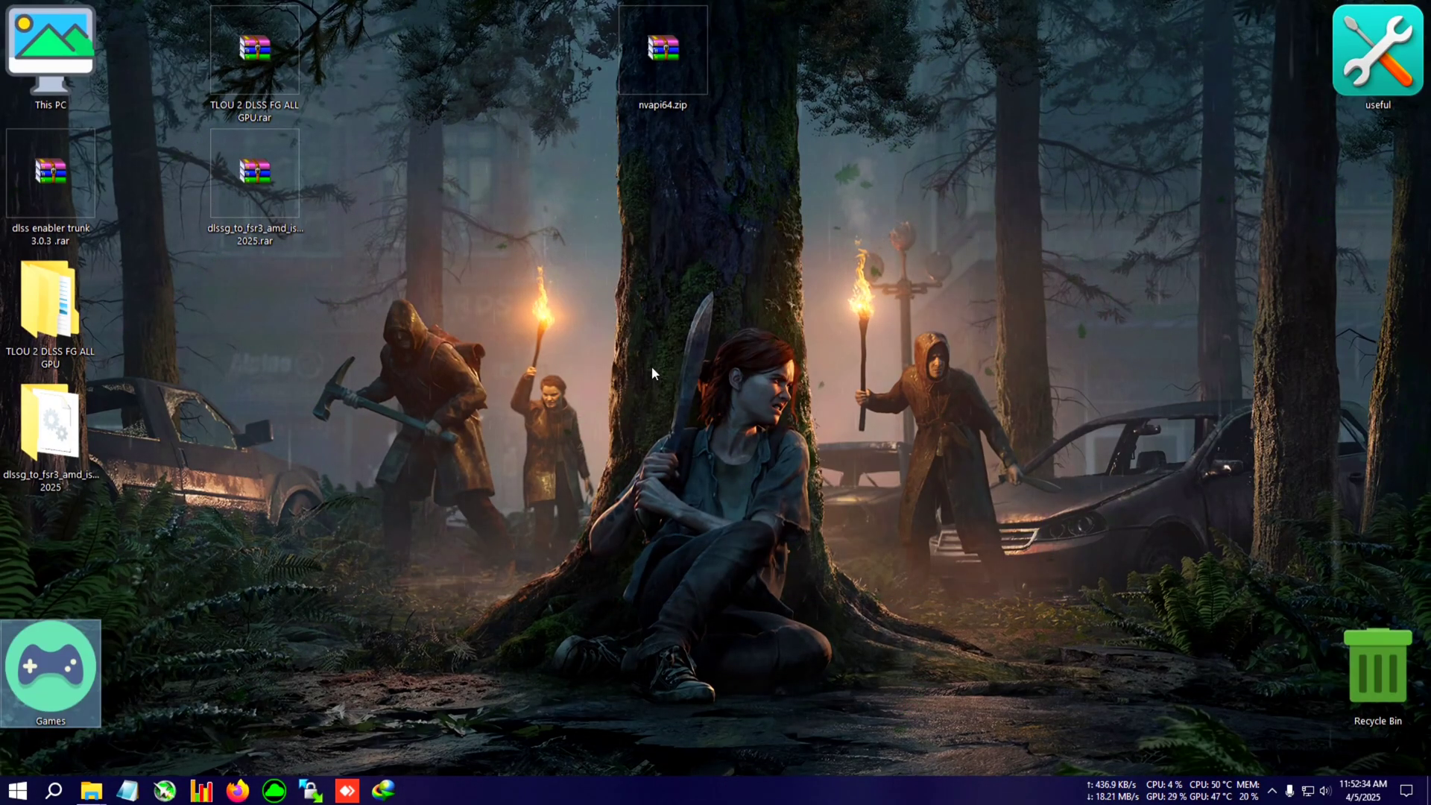
- Launch DLSS Swapper, reposition its window and browse the games list
key("super")
type("dlss")
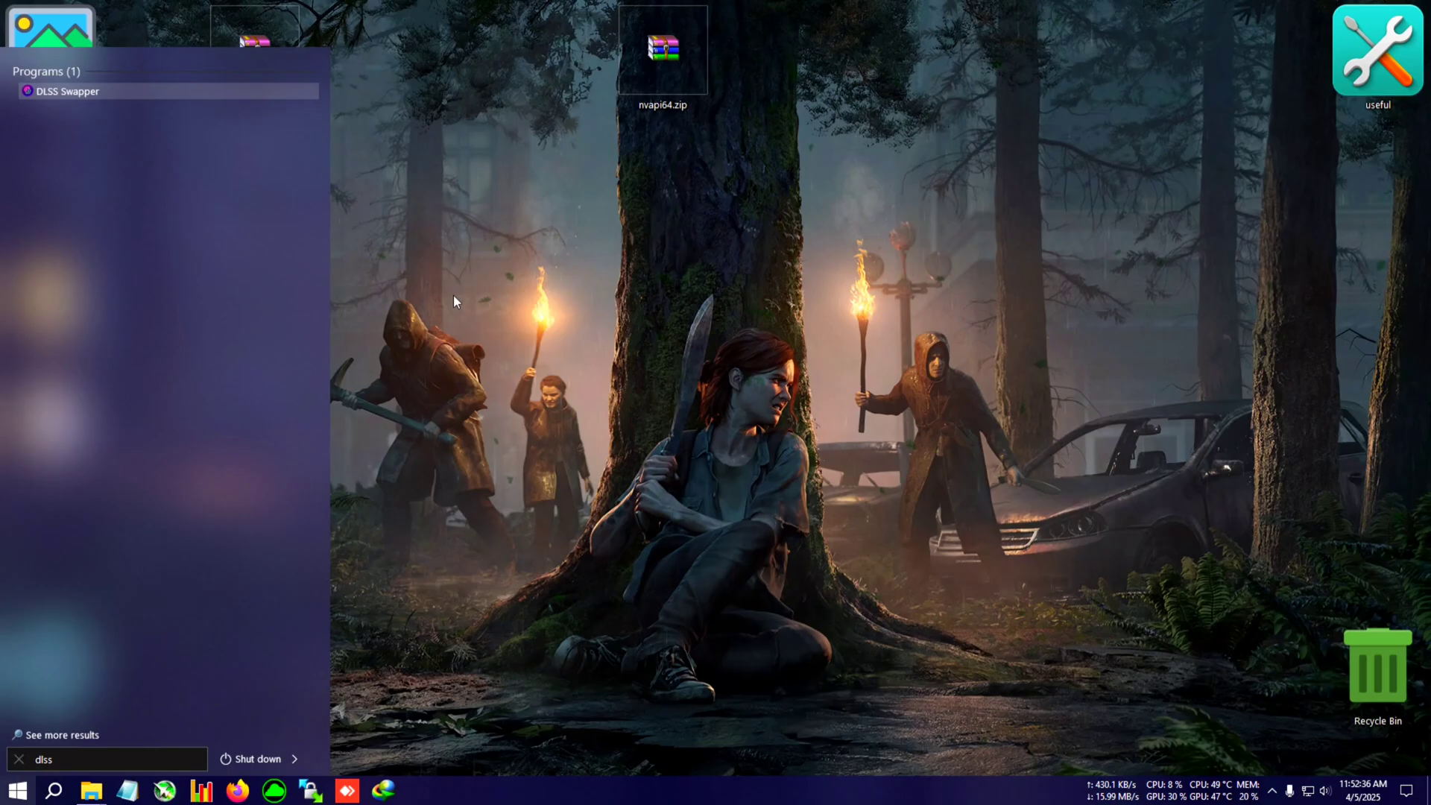
key("Return")
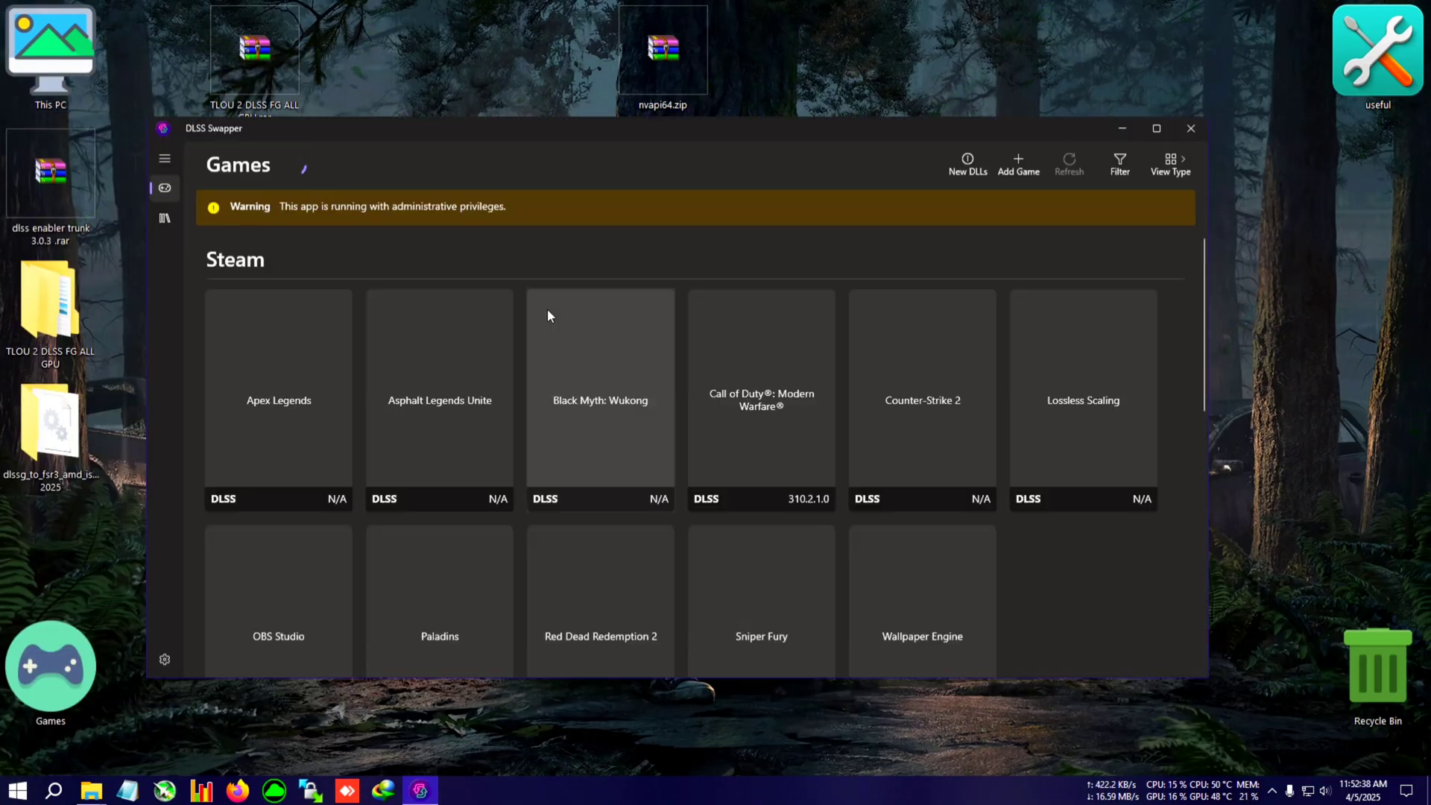
left_click_drag(461, 142, 633, 170)
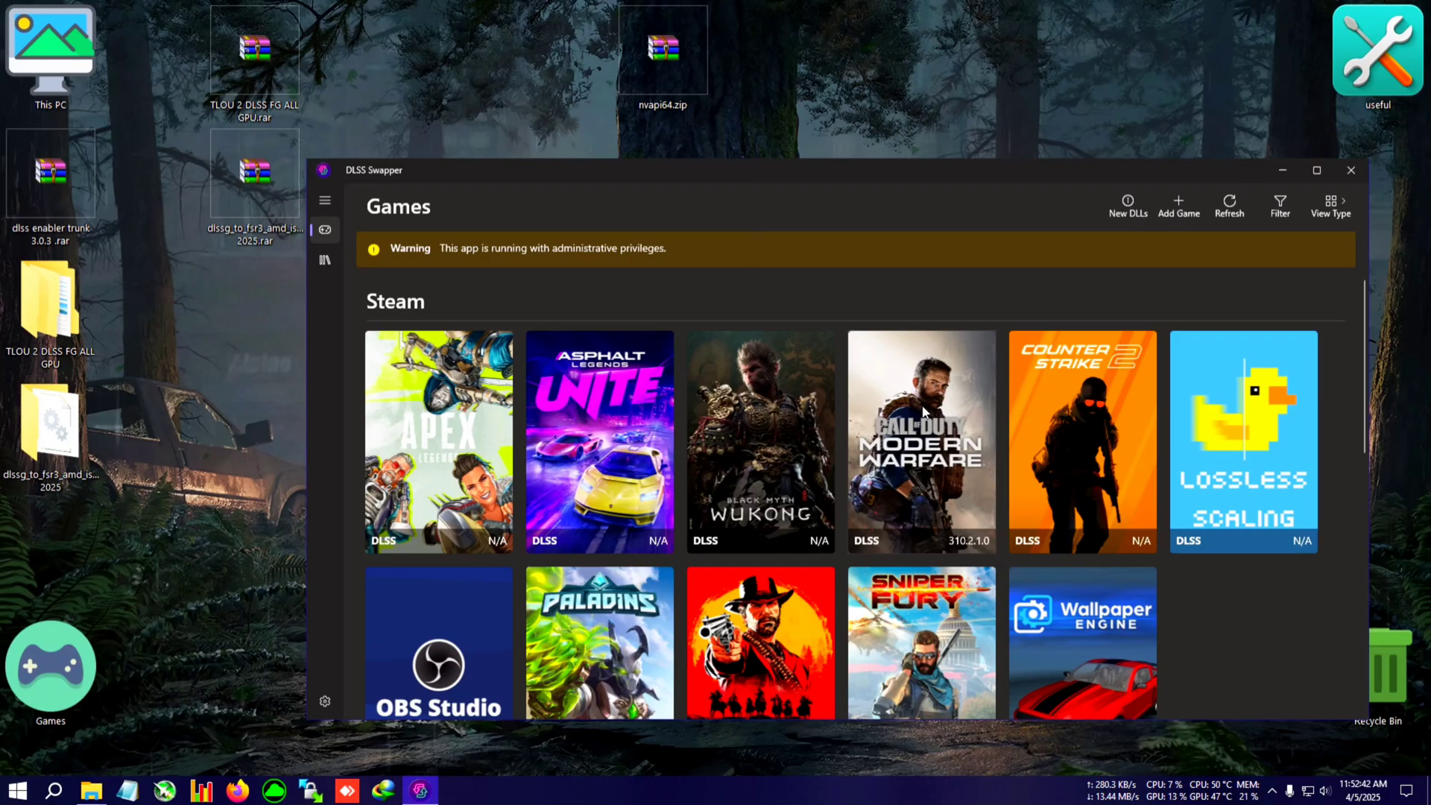
scroll(781, 504, "down", 2)
scroll(746, 492, "up", 2)
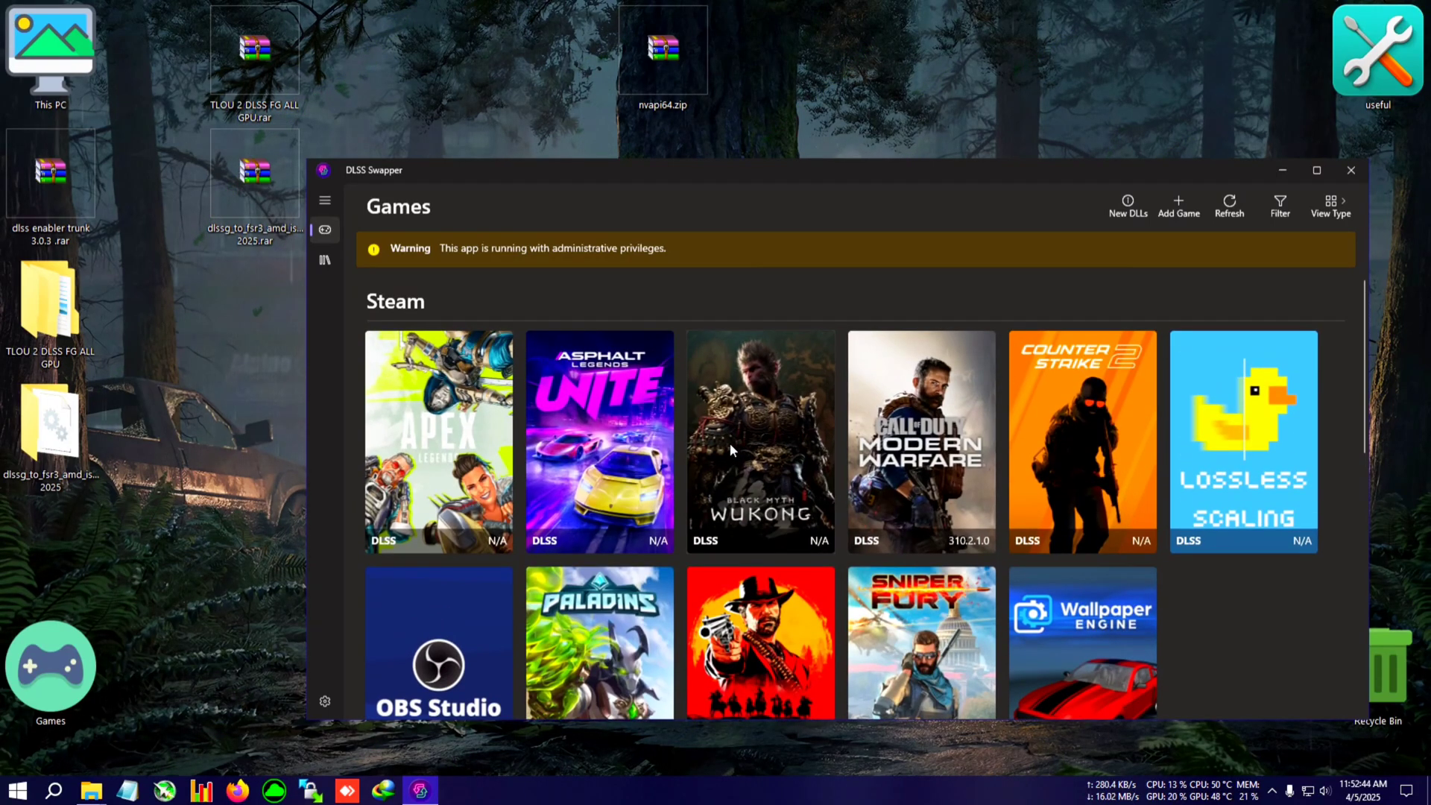
scroll(712, 479, "down", 2)
scroll(712, 479, "up", 2)
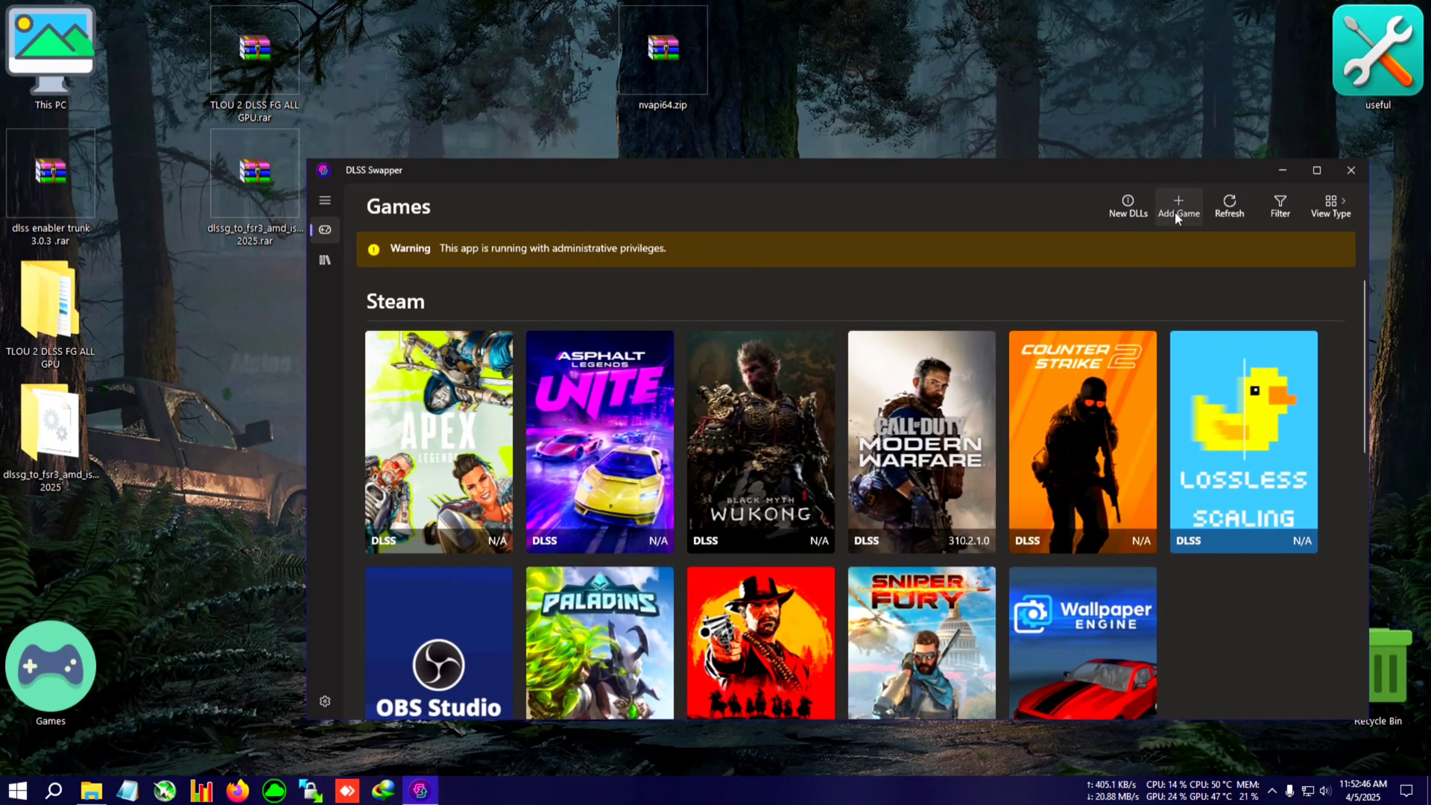
left_click(1178, 217)
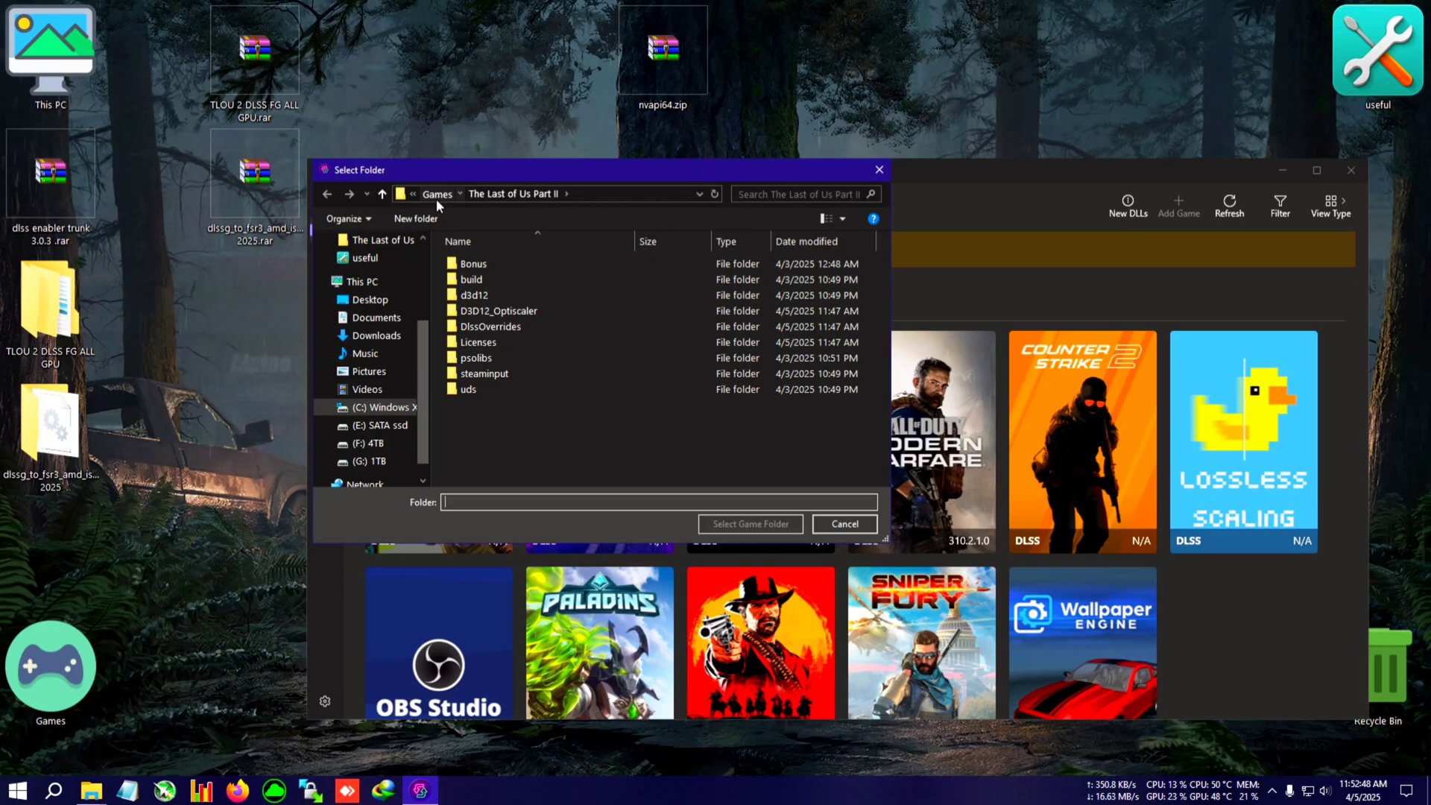
left_click(437, 199)
left_click(448, 199)
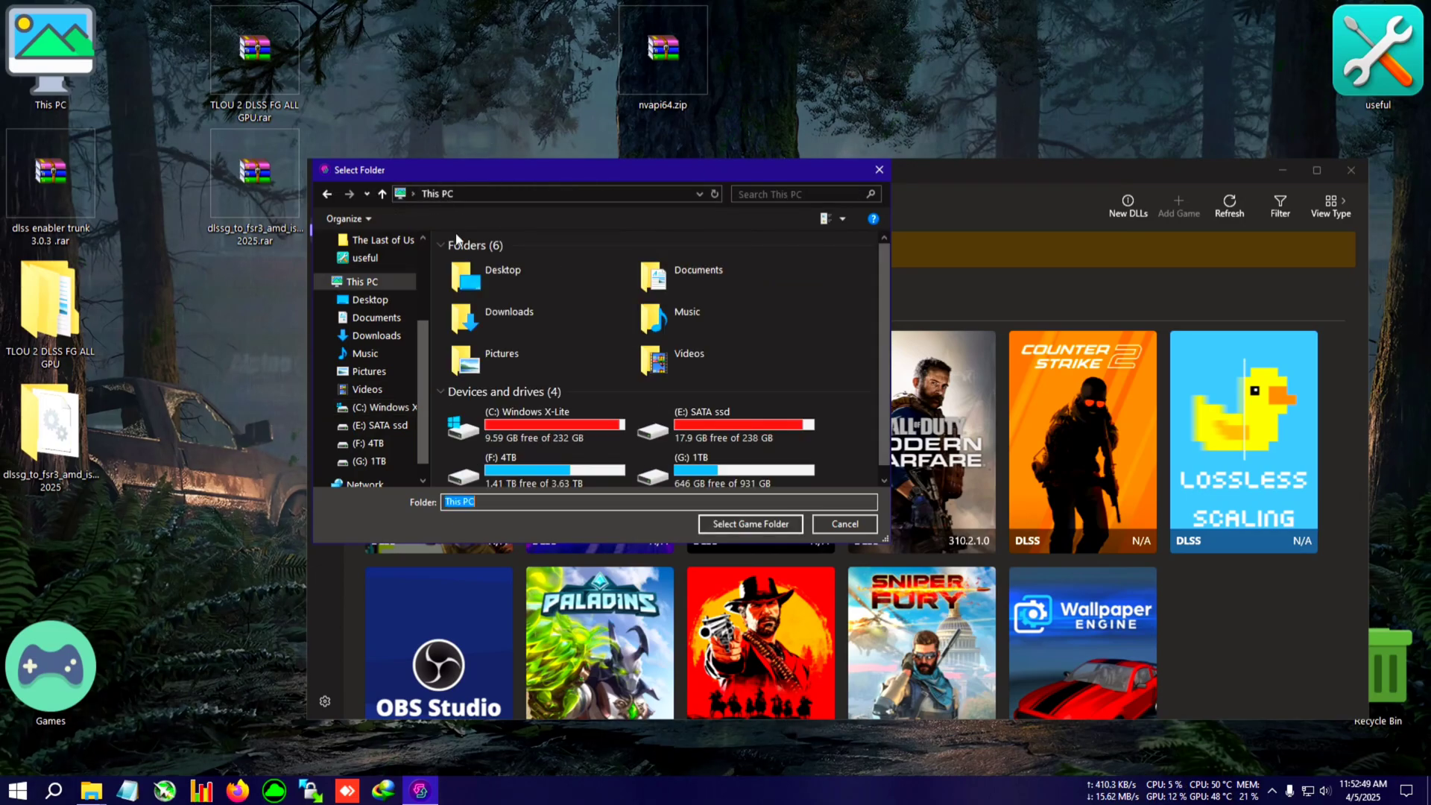
double_click(511, 439)
double_click(477, 279)
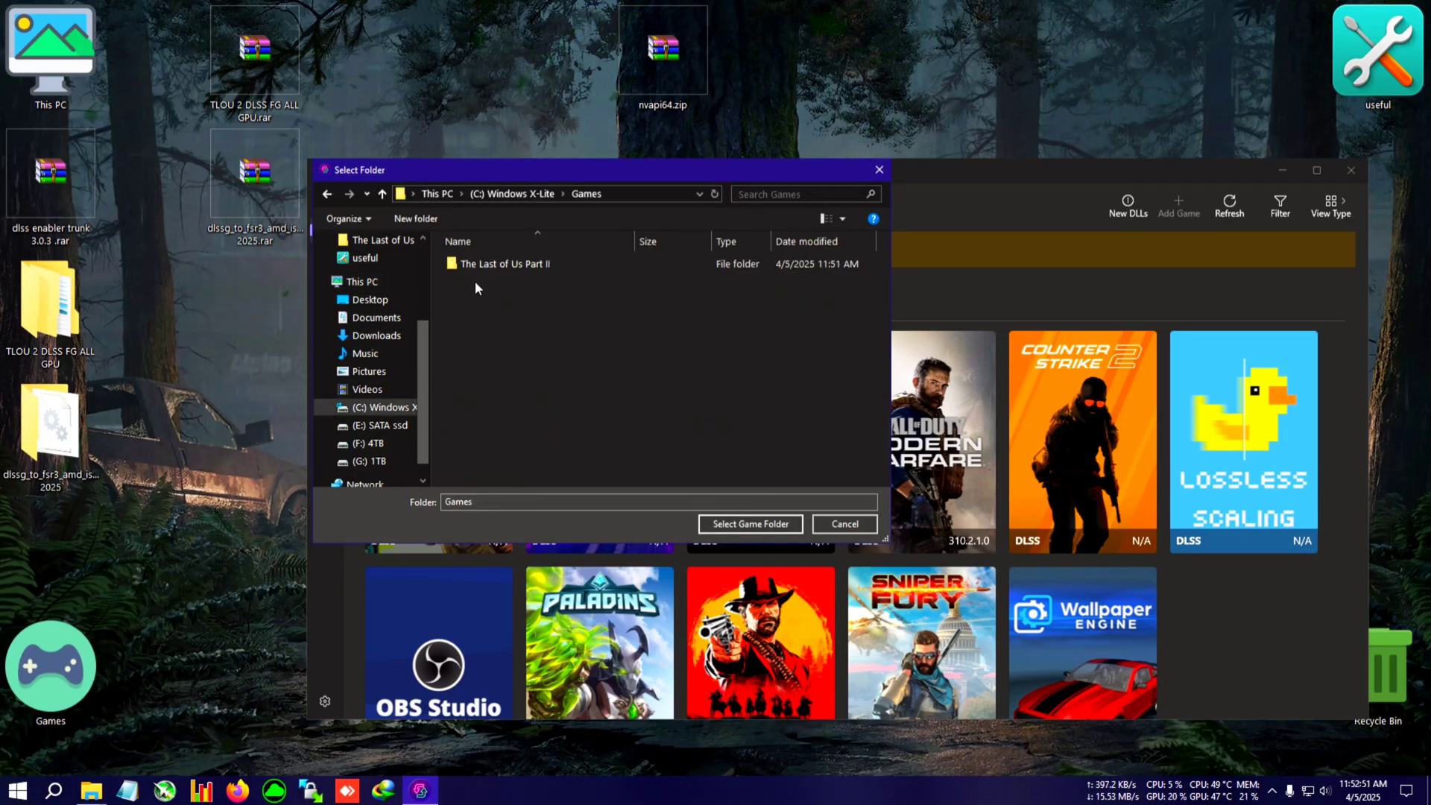
double_click(524, 266)
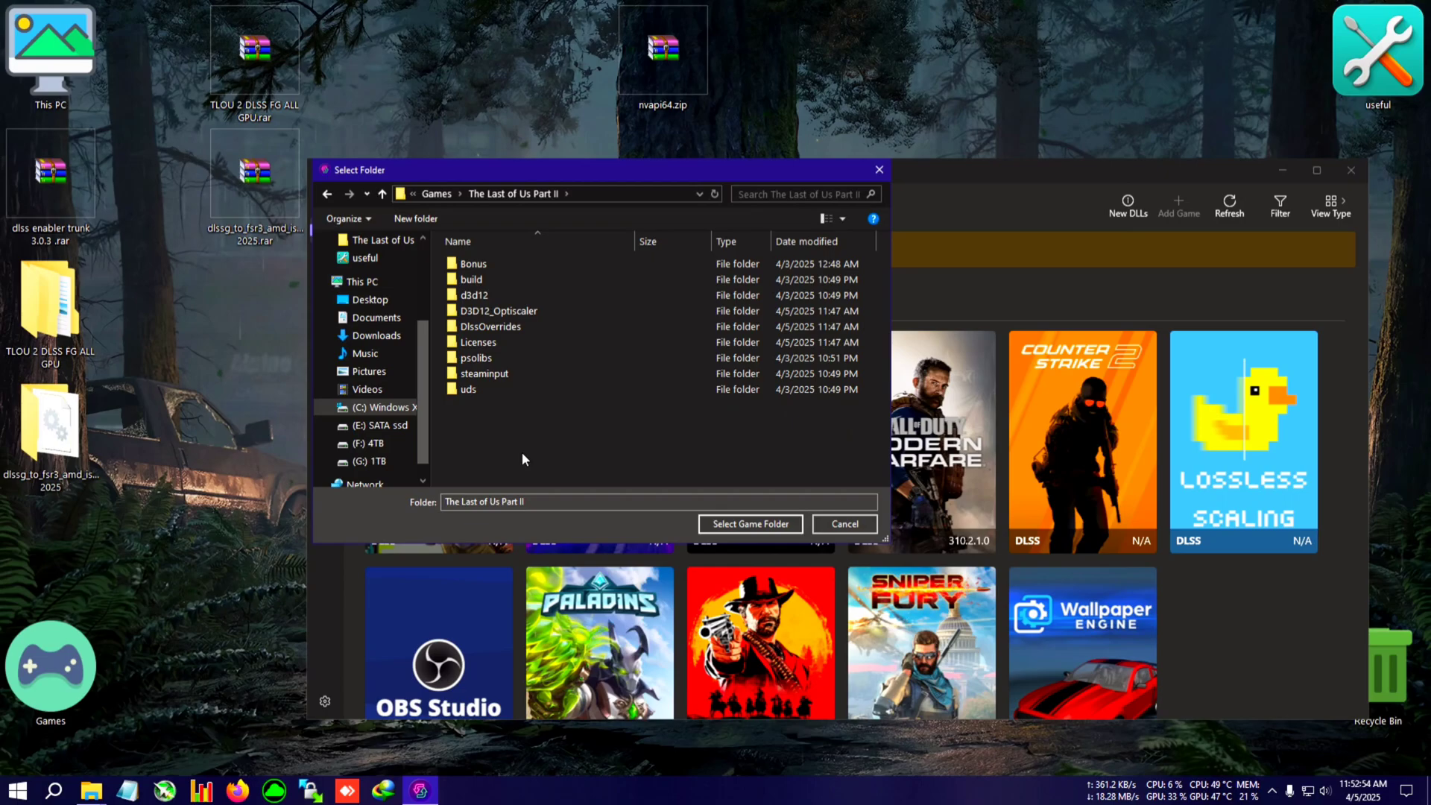
left_click(750, 525)
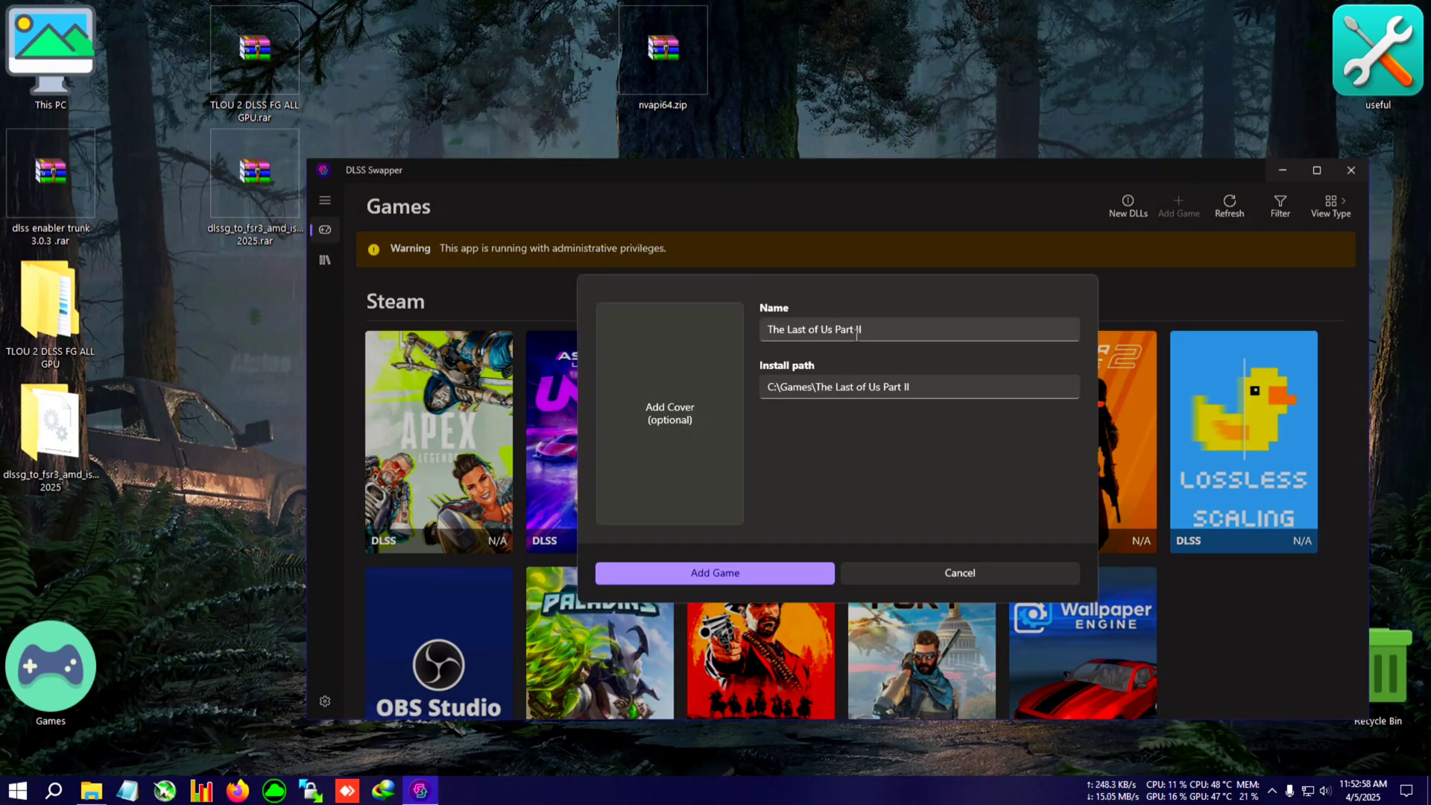
left_click(939, 572)
- Open the details of The Last of Us Part II under the manually added games in DLSS Swapper
scroll(811, 365, "down", 6)
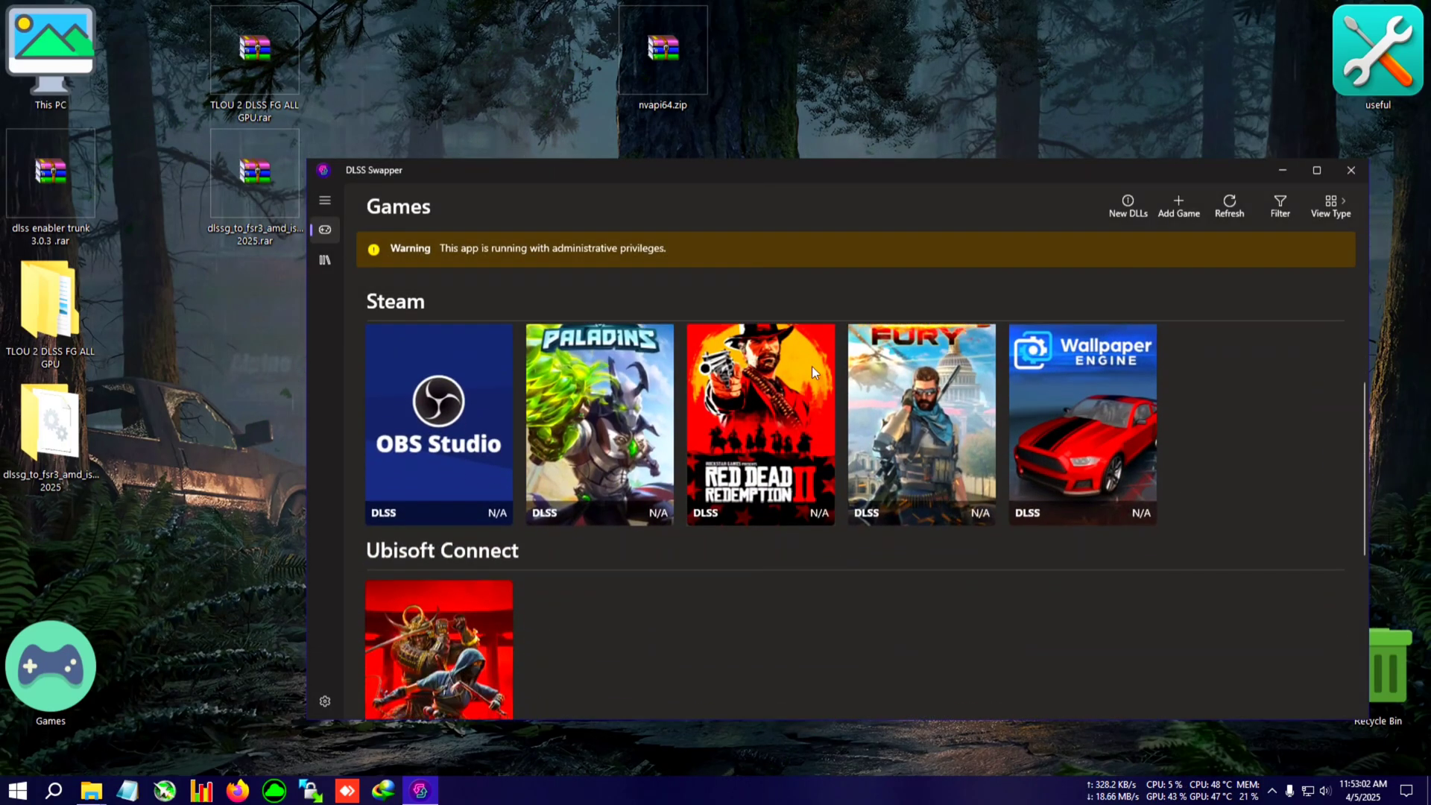
scroll(522, 439, "down", 2)
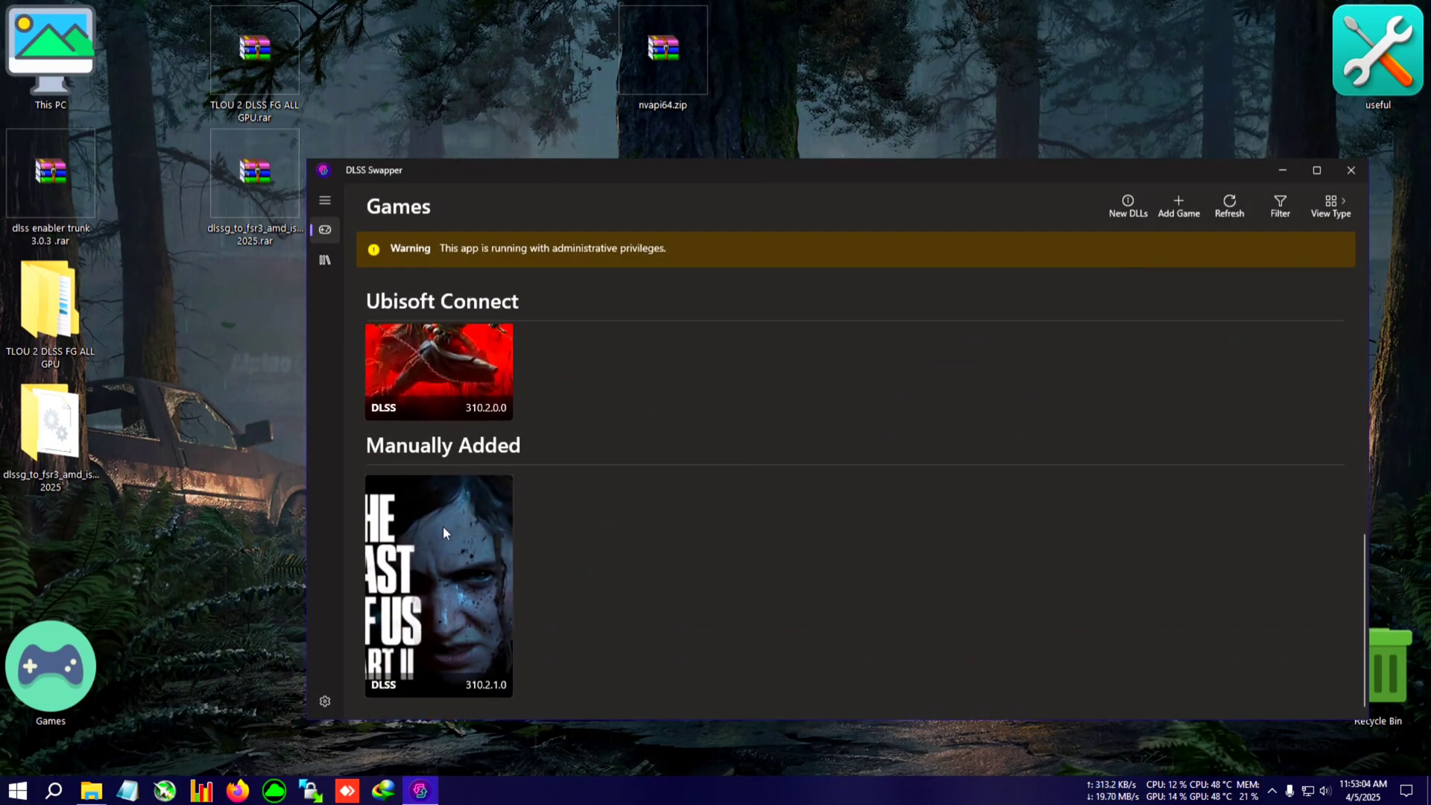
left_click(428, 550)
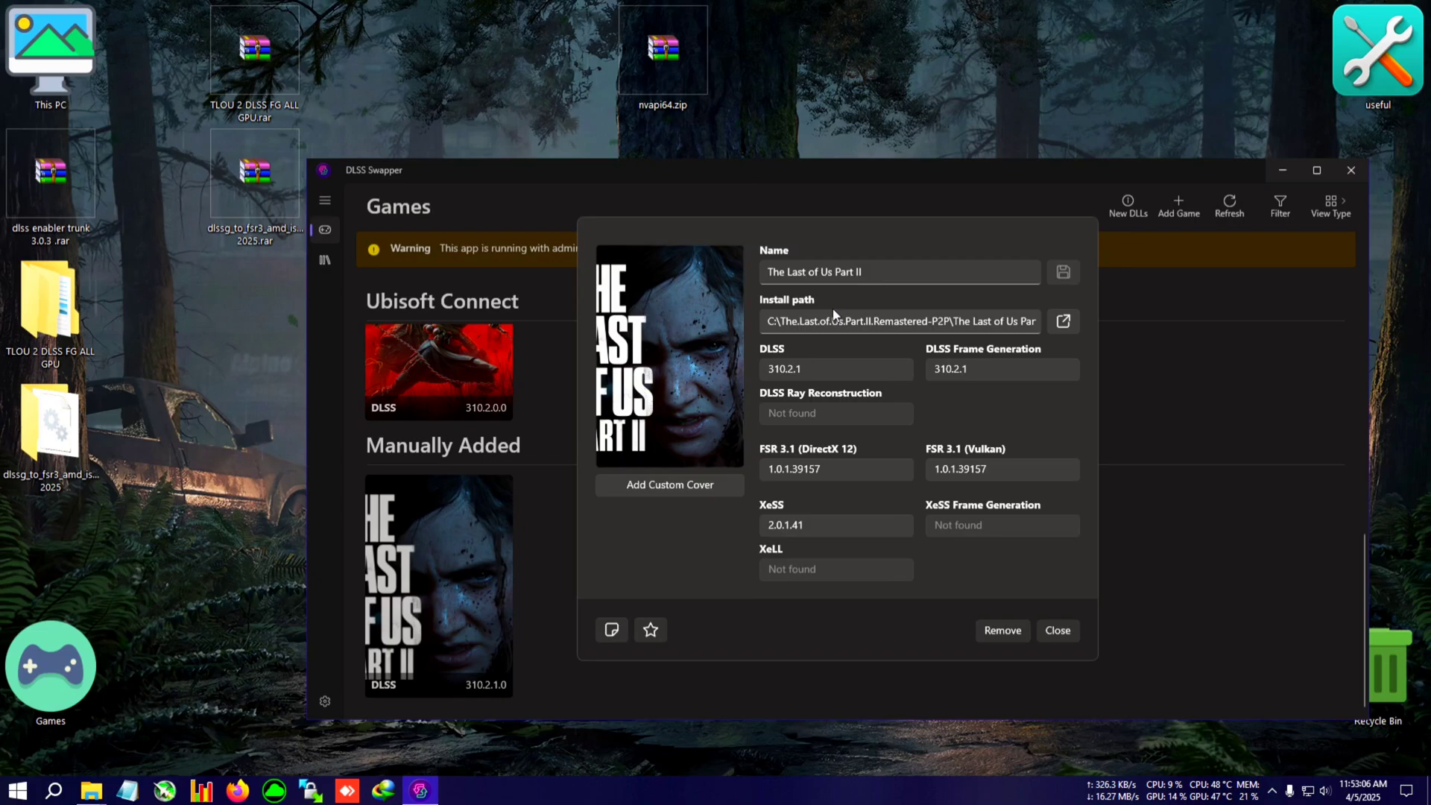
- Review the available DLSS versions for The Last of Us Part II without swapping, close its details and minimize DLSS Swapper
left_click(817, 370)
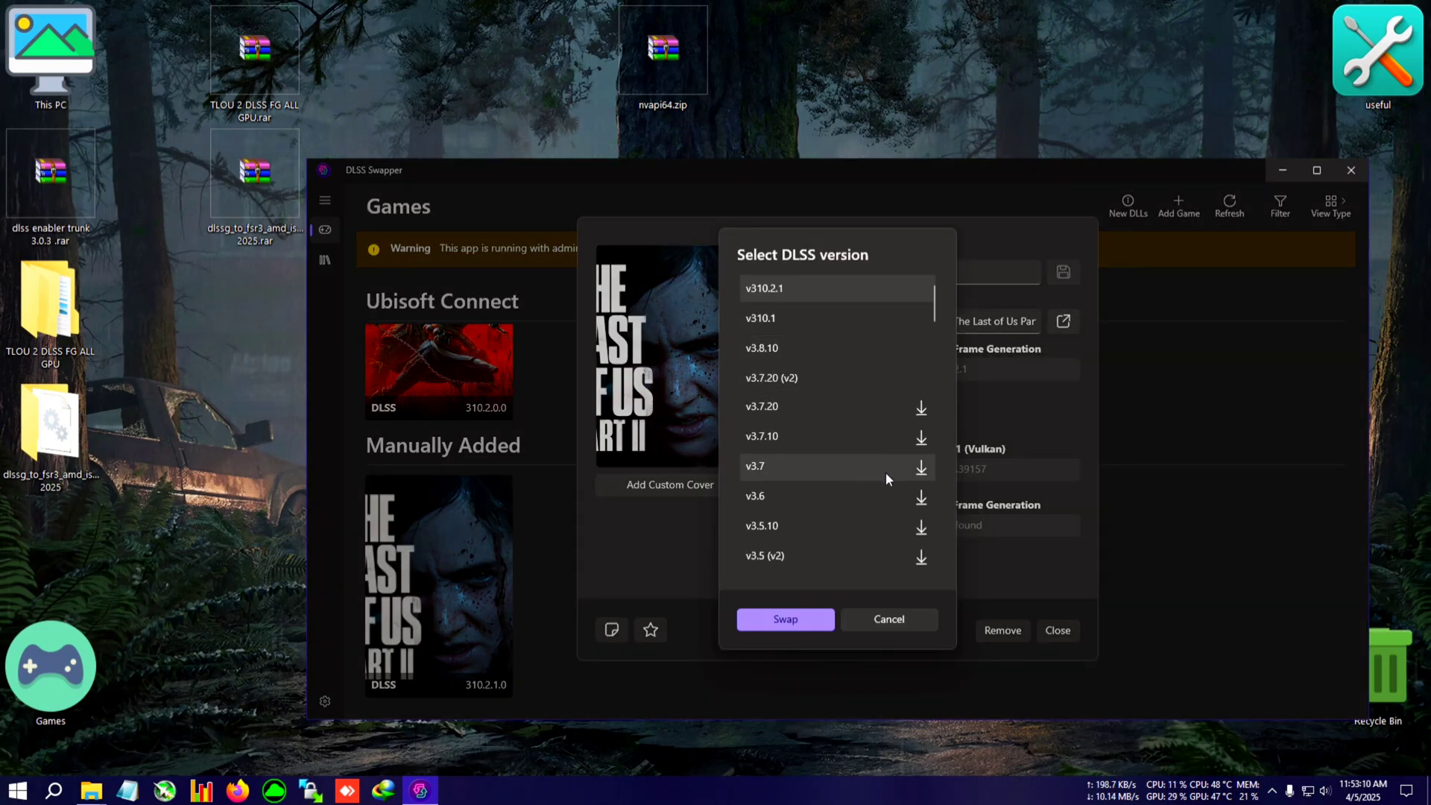
scroll(846, 481, "down", 1)
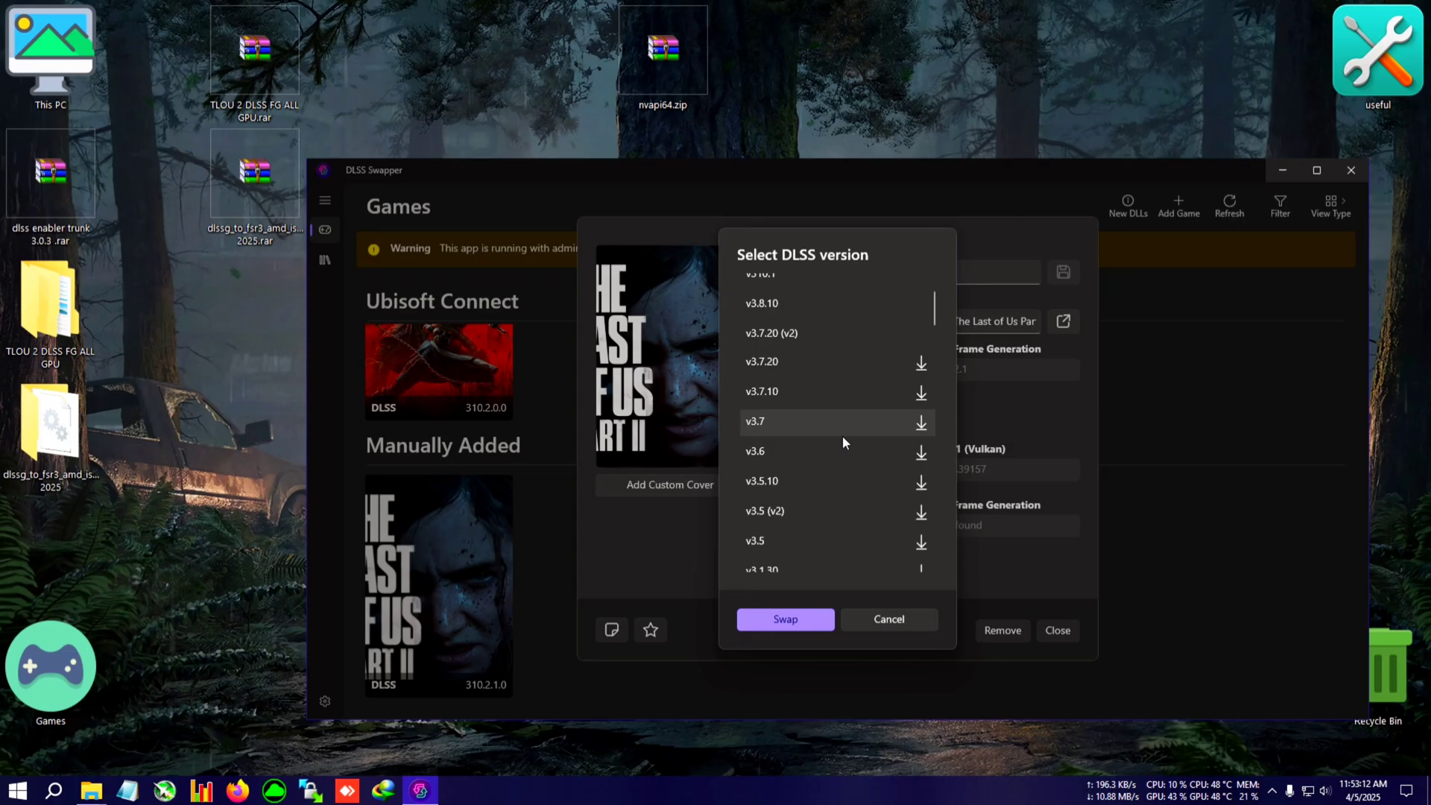
left_click(887, 620)
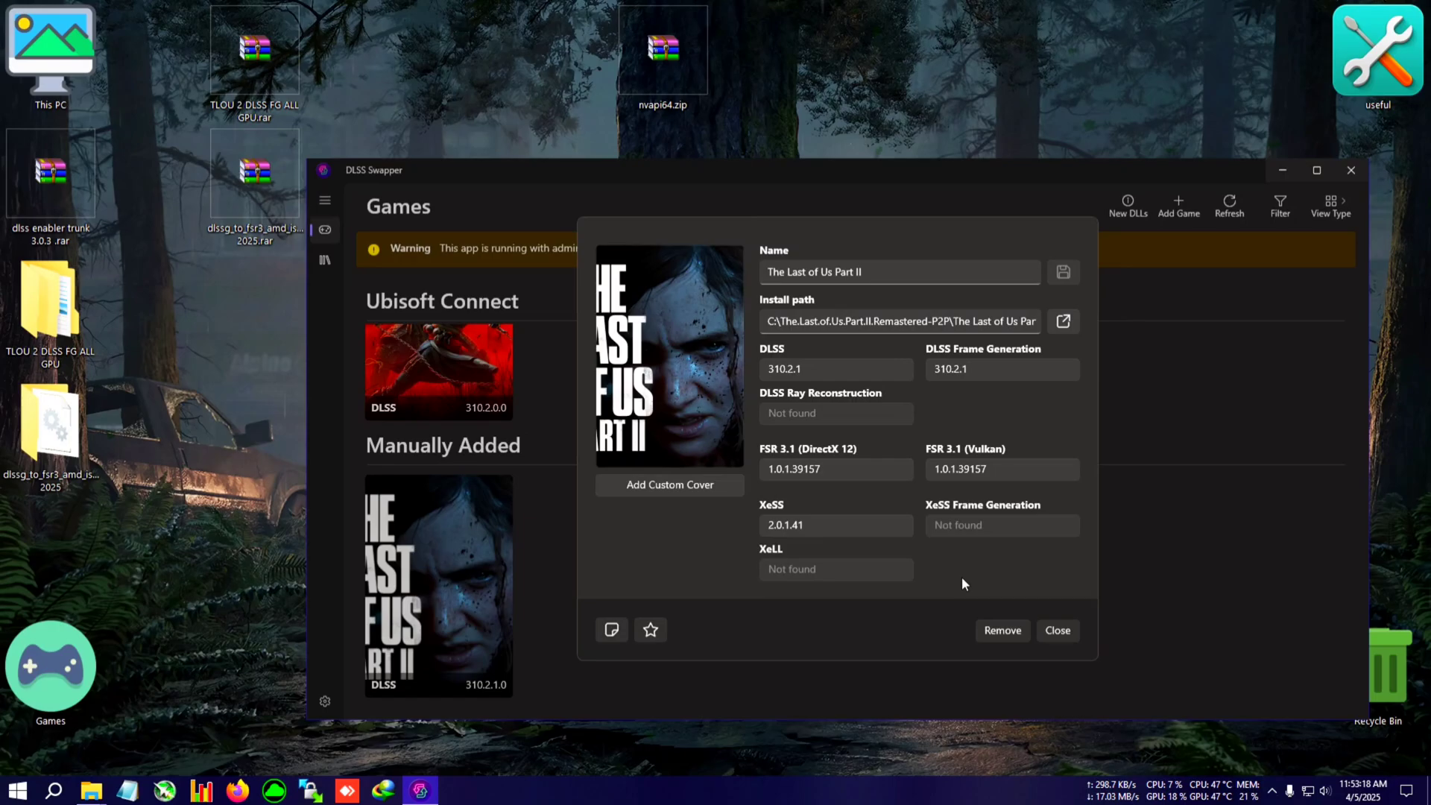
left_click(1058, 632)
left_click(1281, 171)
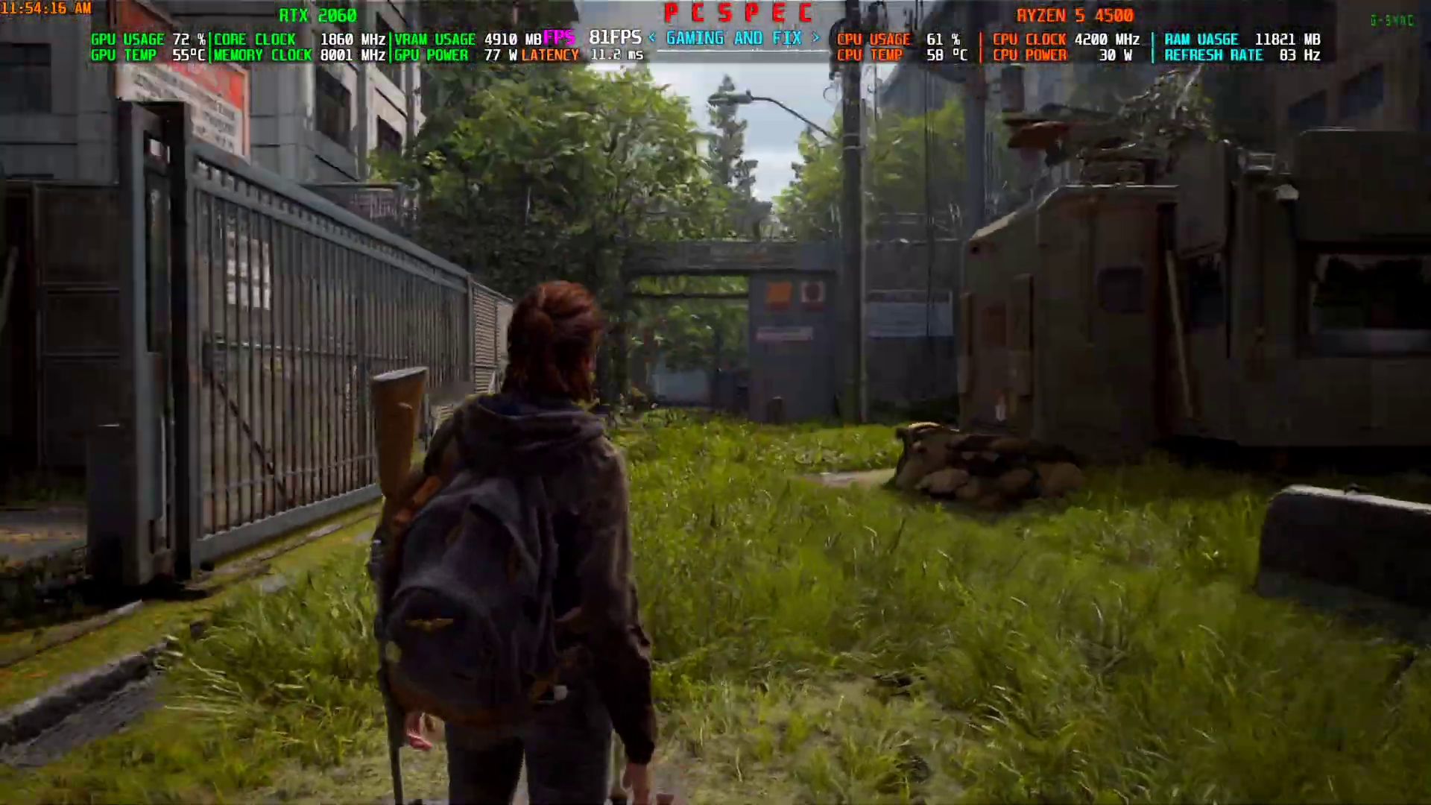
- In the in-game display options, switch Frame Generation to the option before DLSS Frame Generation, keep the applied changes and resume the game
key("Escape")
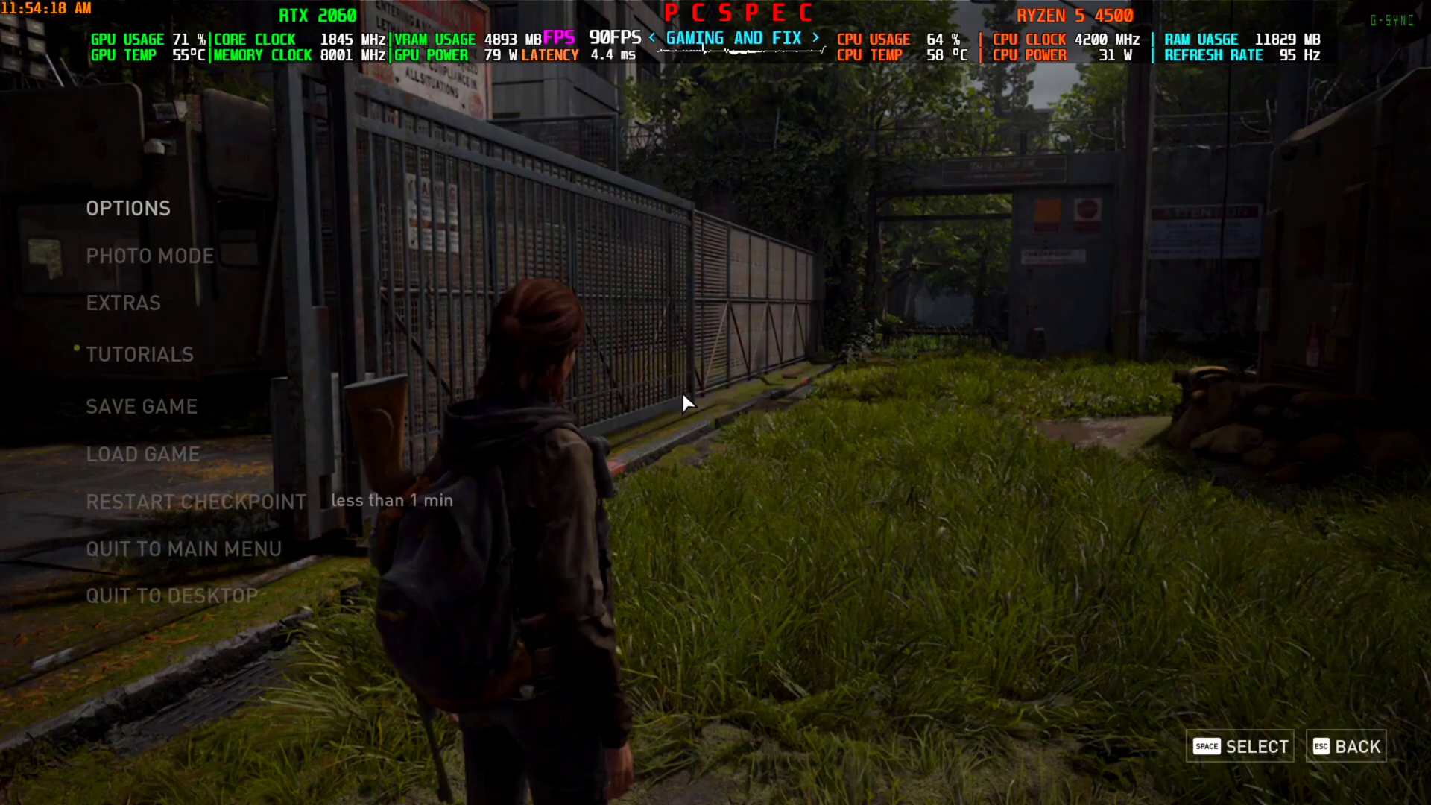
left_click(128, 204)
left_click(171, 410)
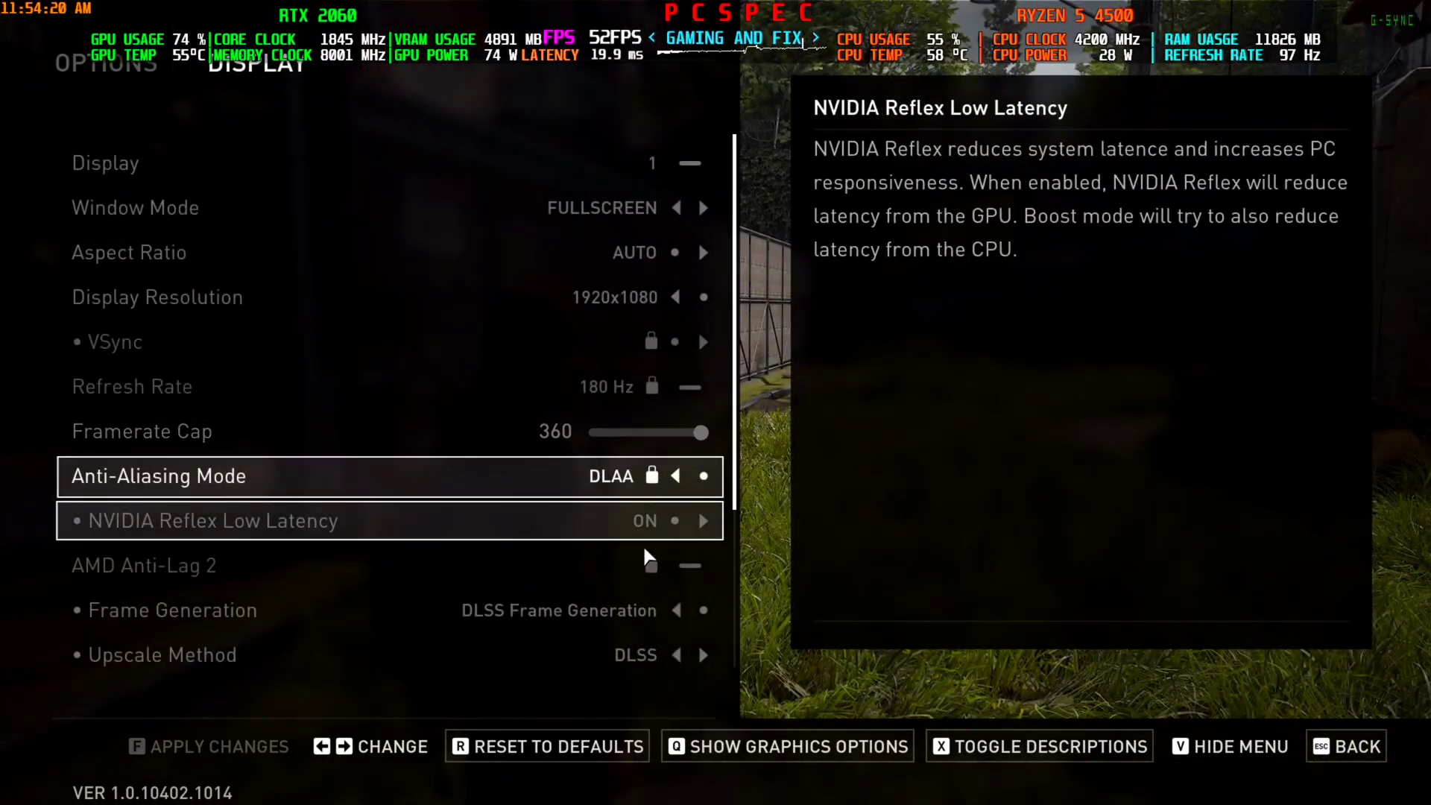
left_click(676, 610)
key("f")
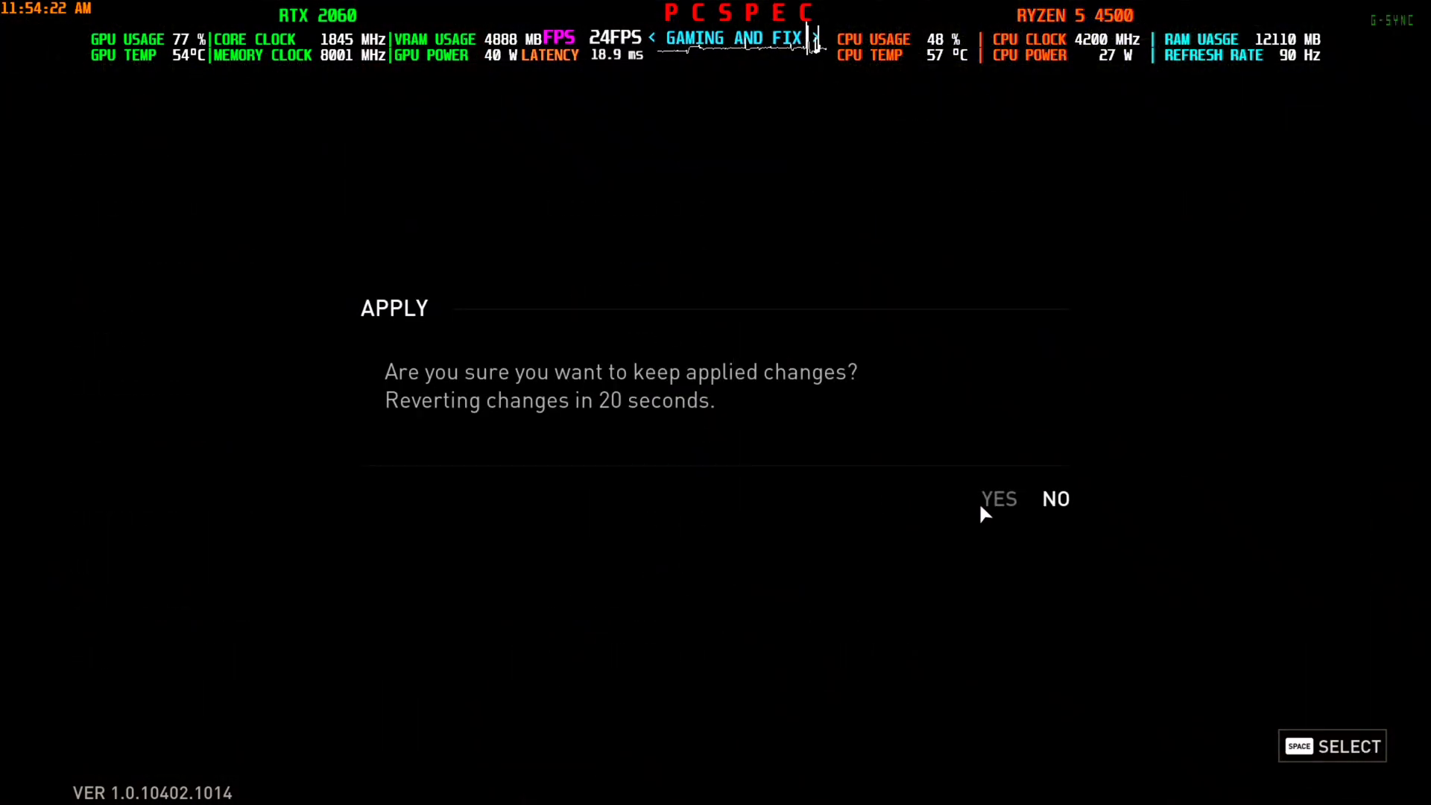
left_click(981, 506)
key("Escape")
key("Escape")
key("Escape")
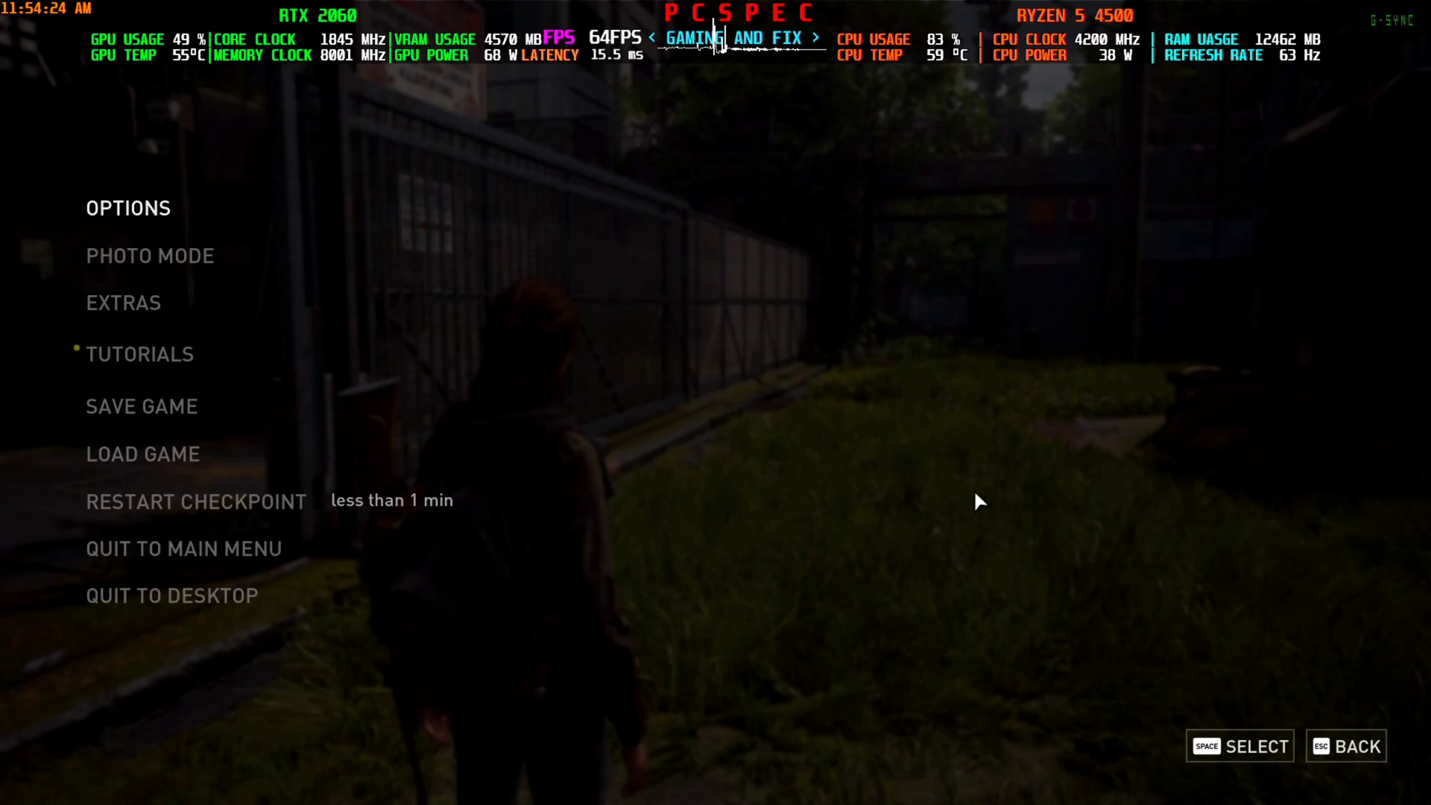
key("Escape")
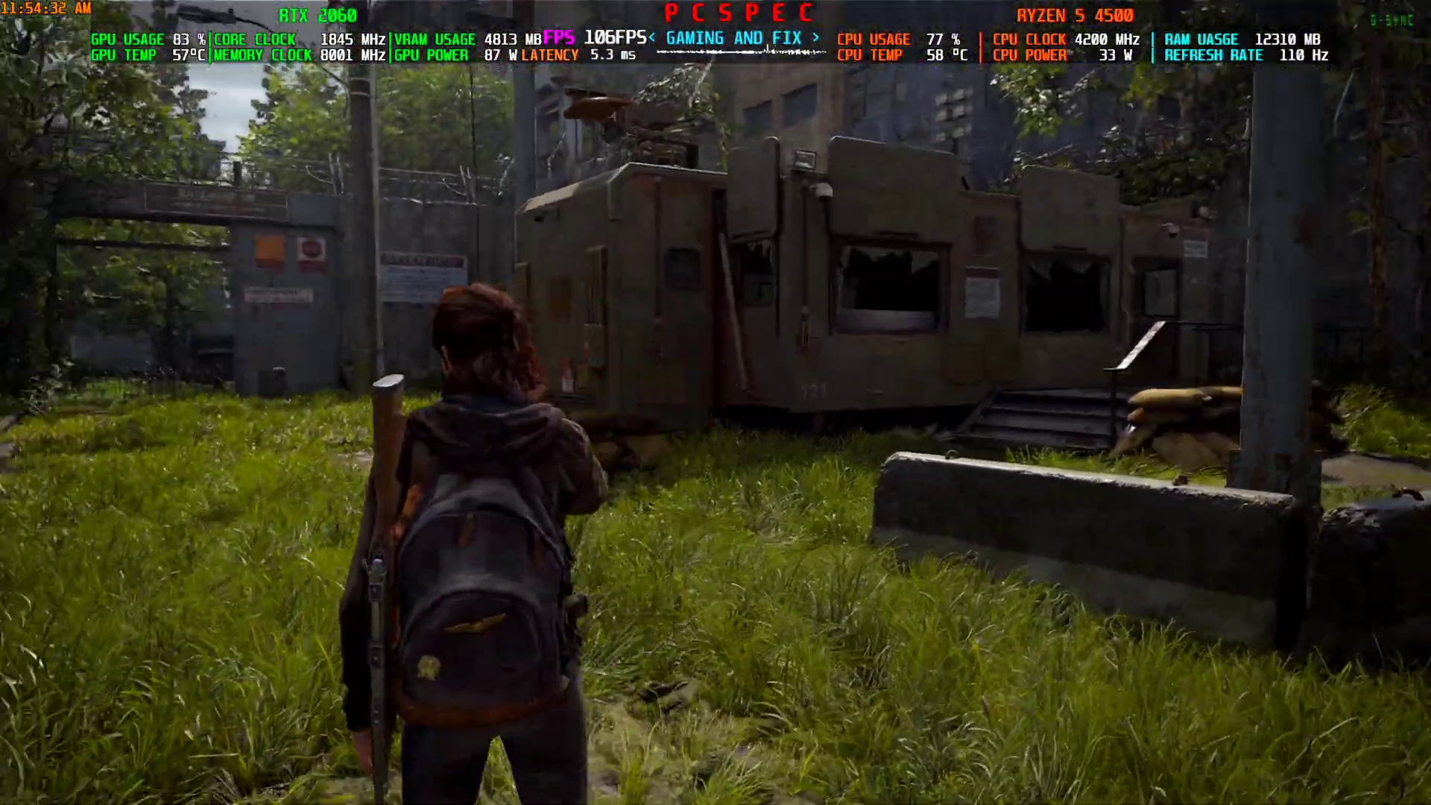
- Set Frame Generation to DLSS Frame Generation in the in-game display options, keep the applied changes and resume the game
key("Escape")
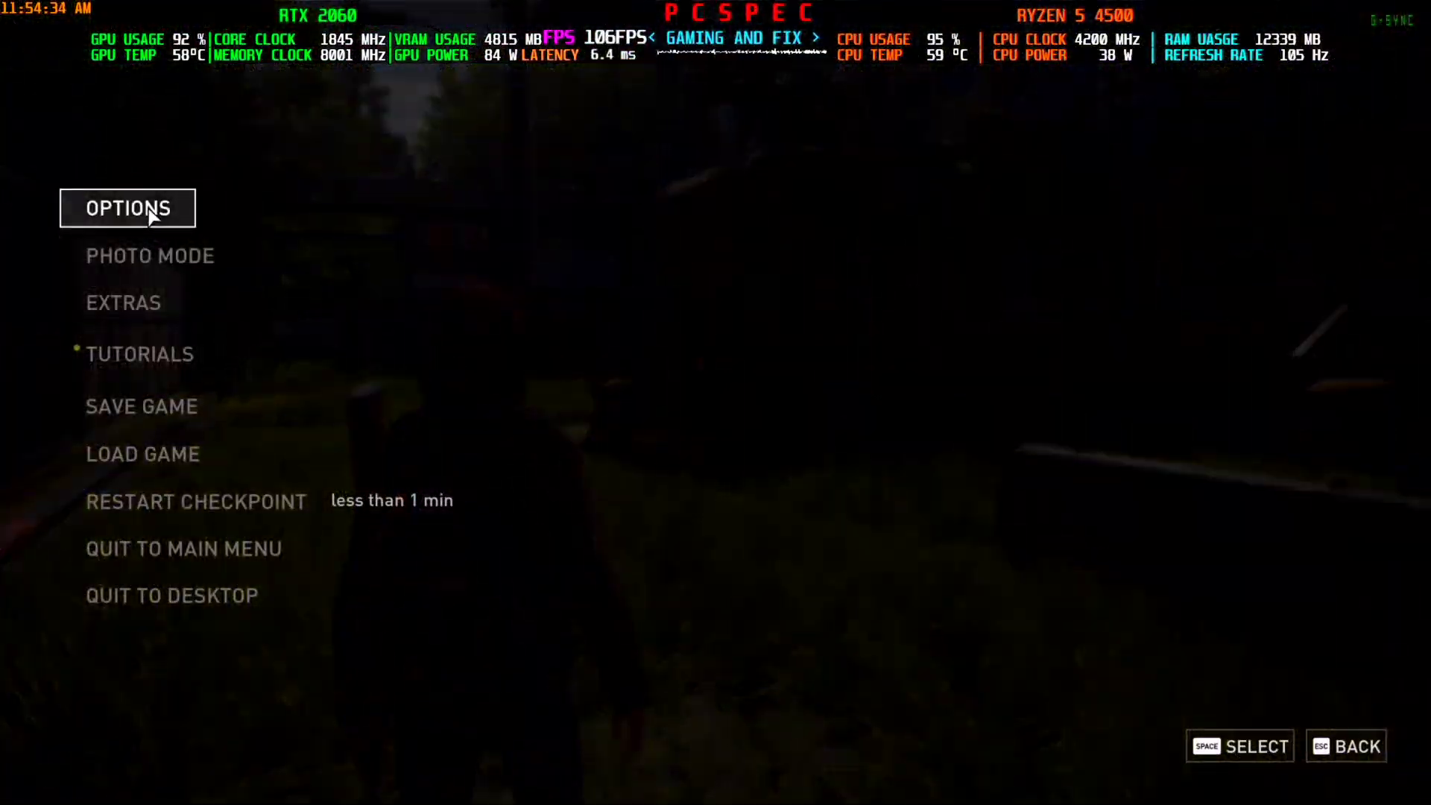
left_click(146, 213)
left_click(173, 422)
left_click(704, 566)
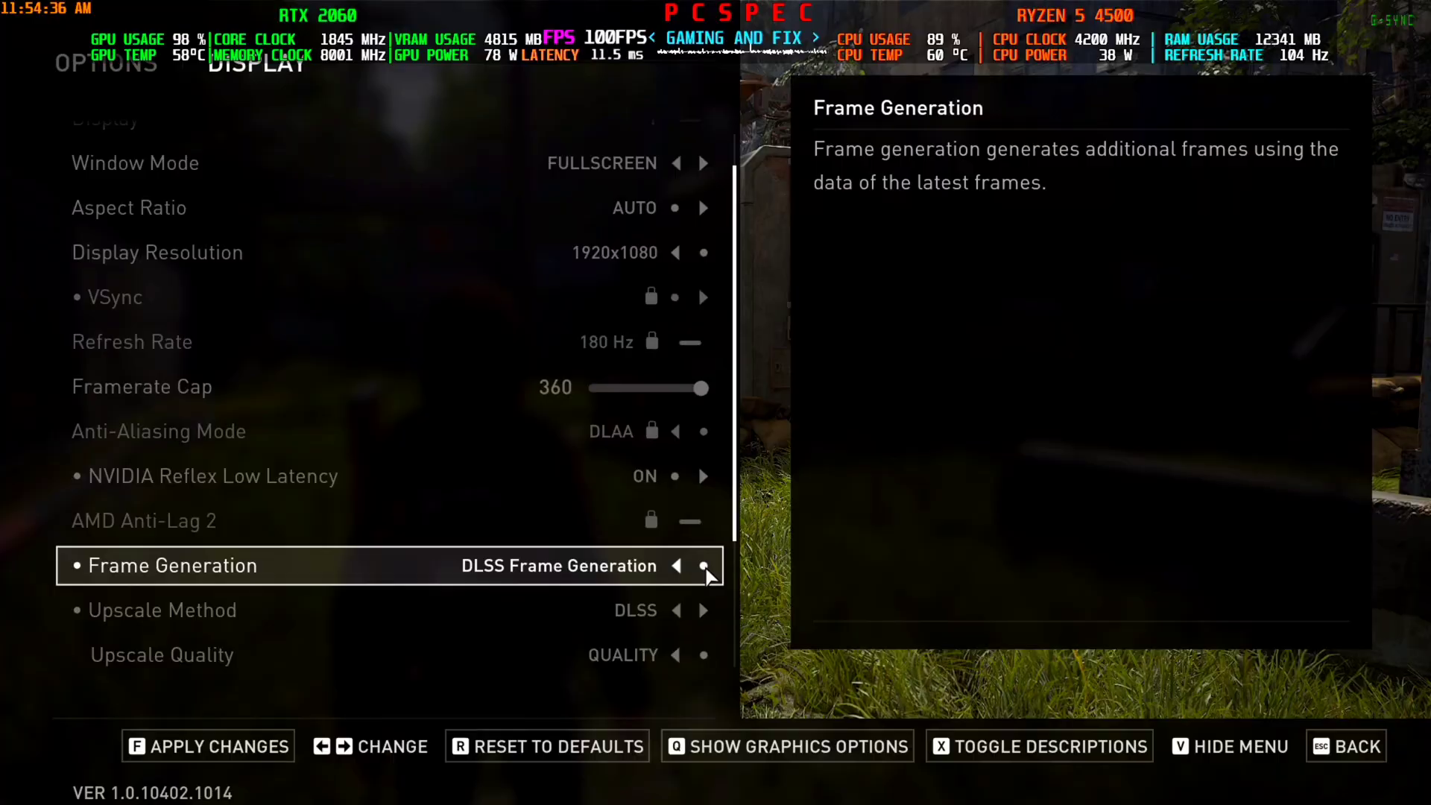
key("f")
left_click(983, 489)
key("Escape")
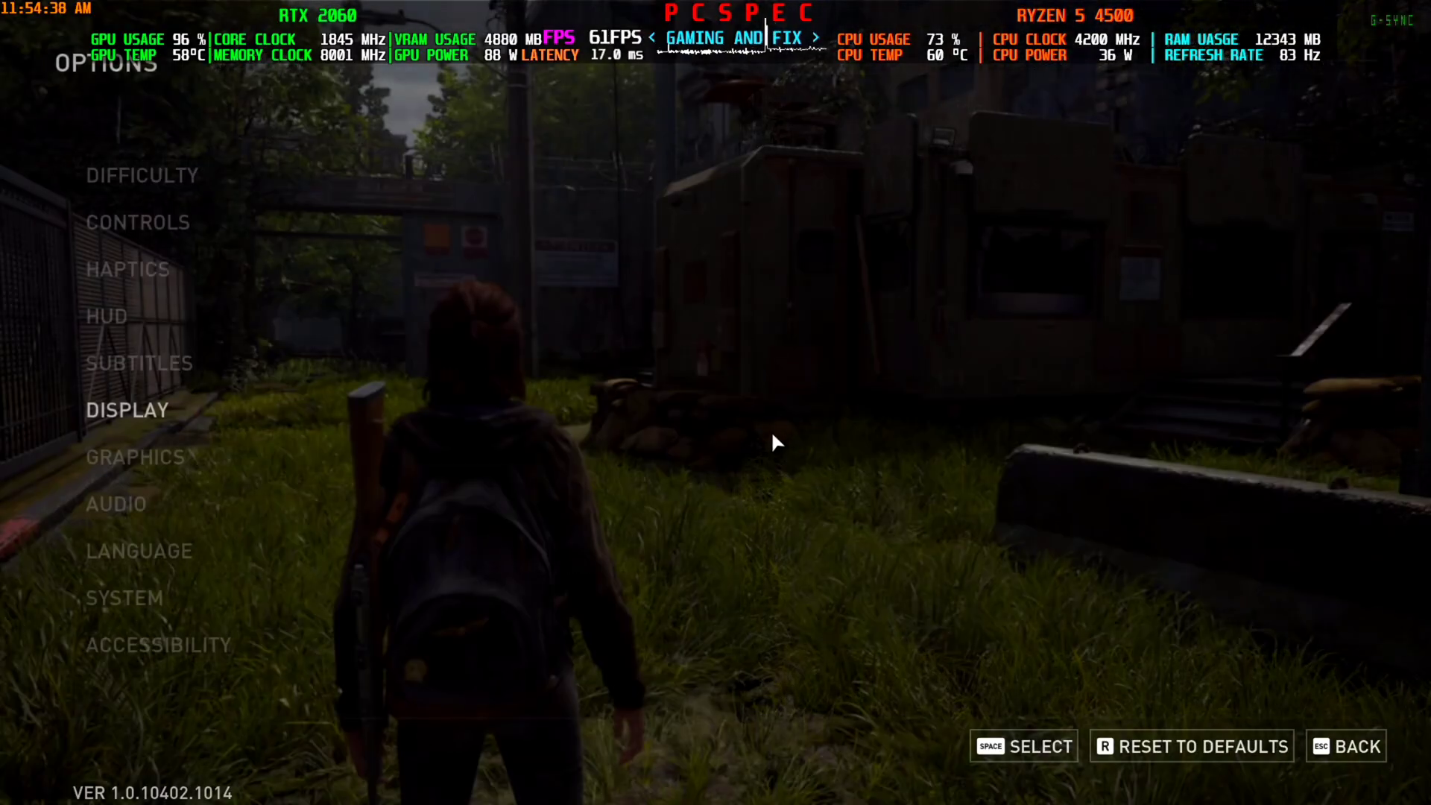
key("Escape")
key("Escape")
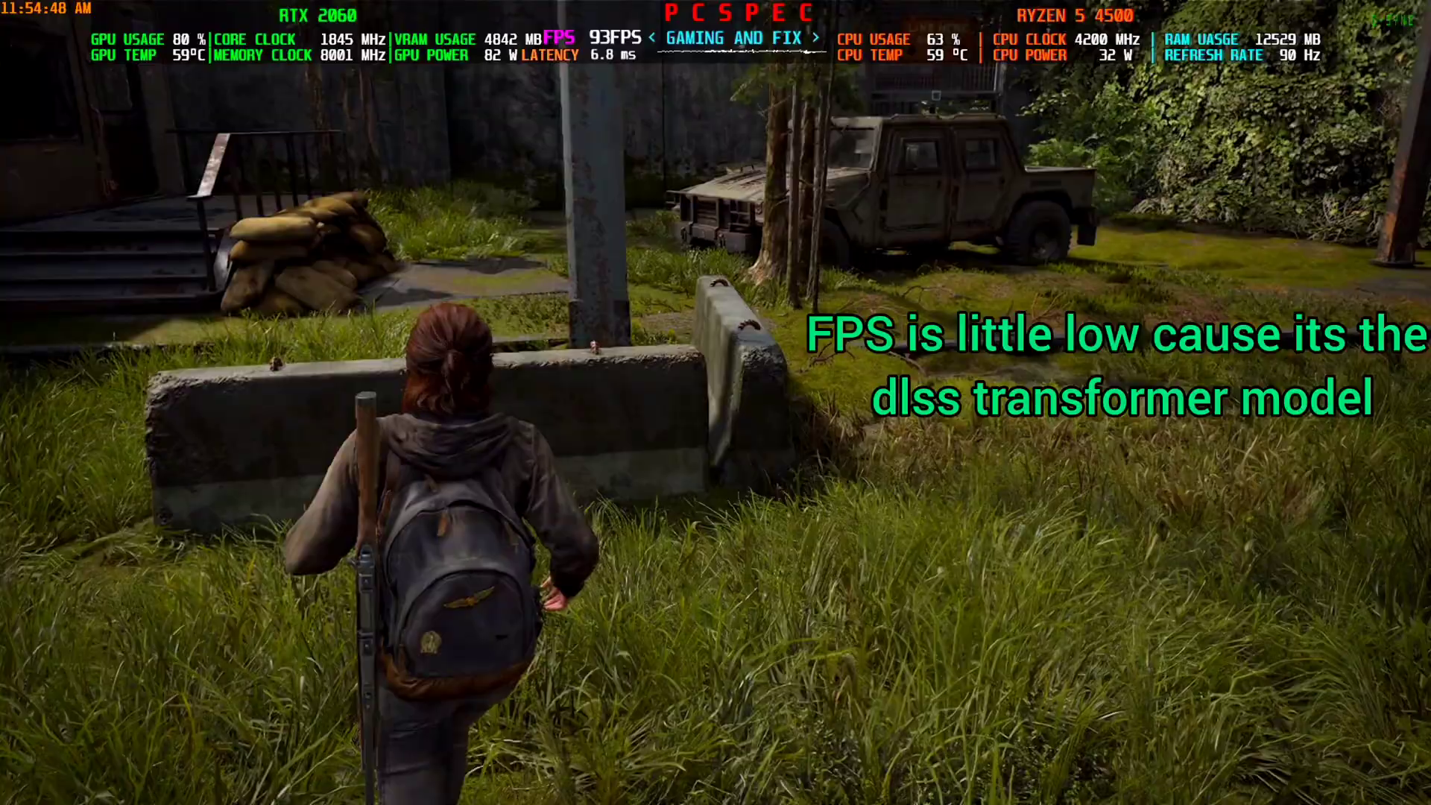
key("space")
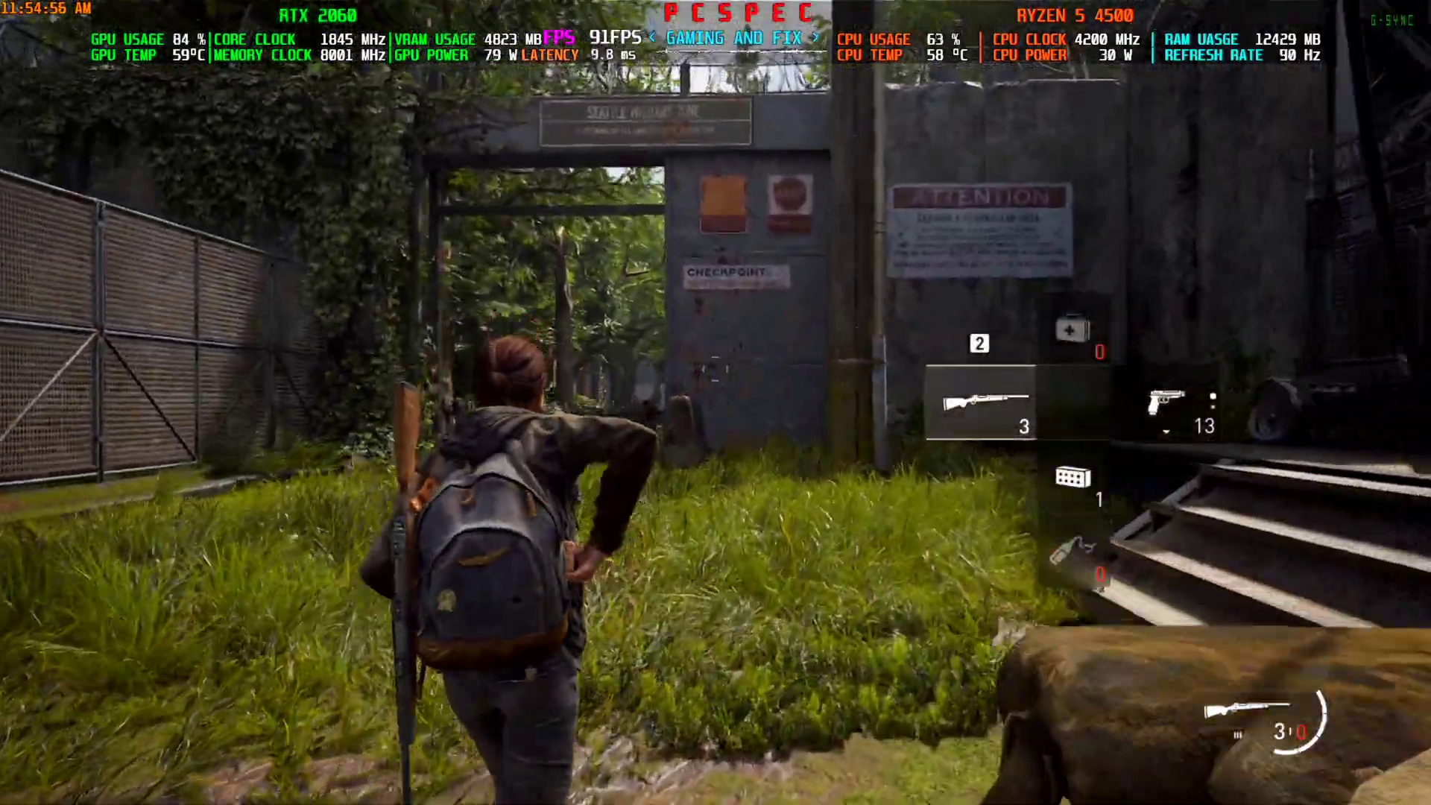
right_click(716, 369)
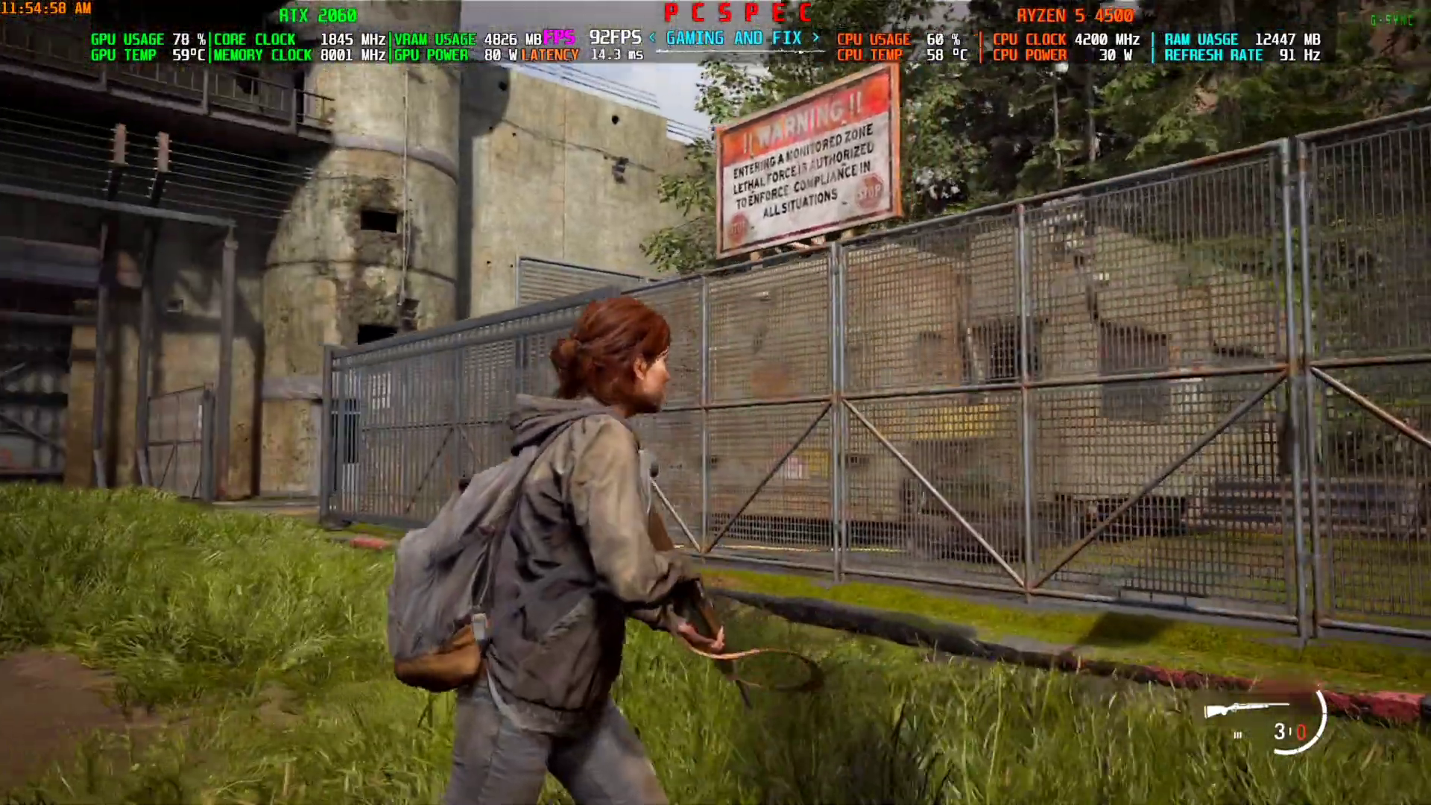
key("1")
key("2")
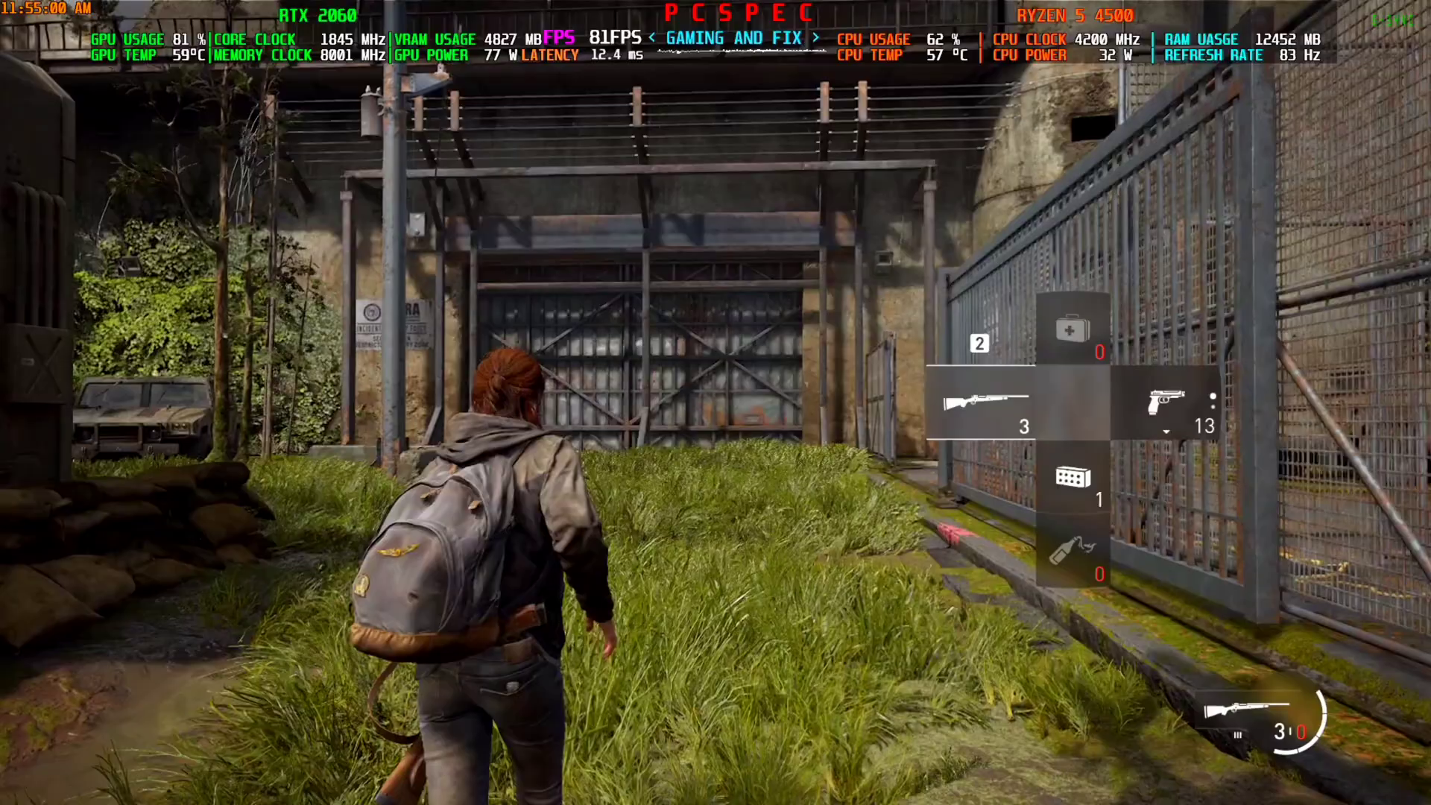
right_click(716, 369)
key("3")
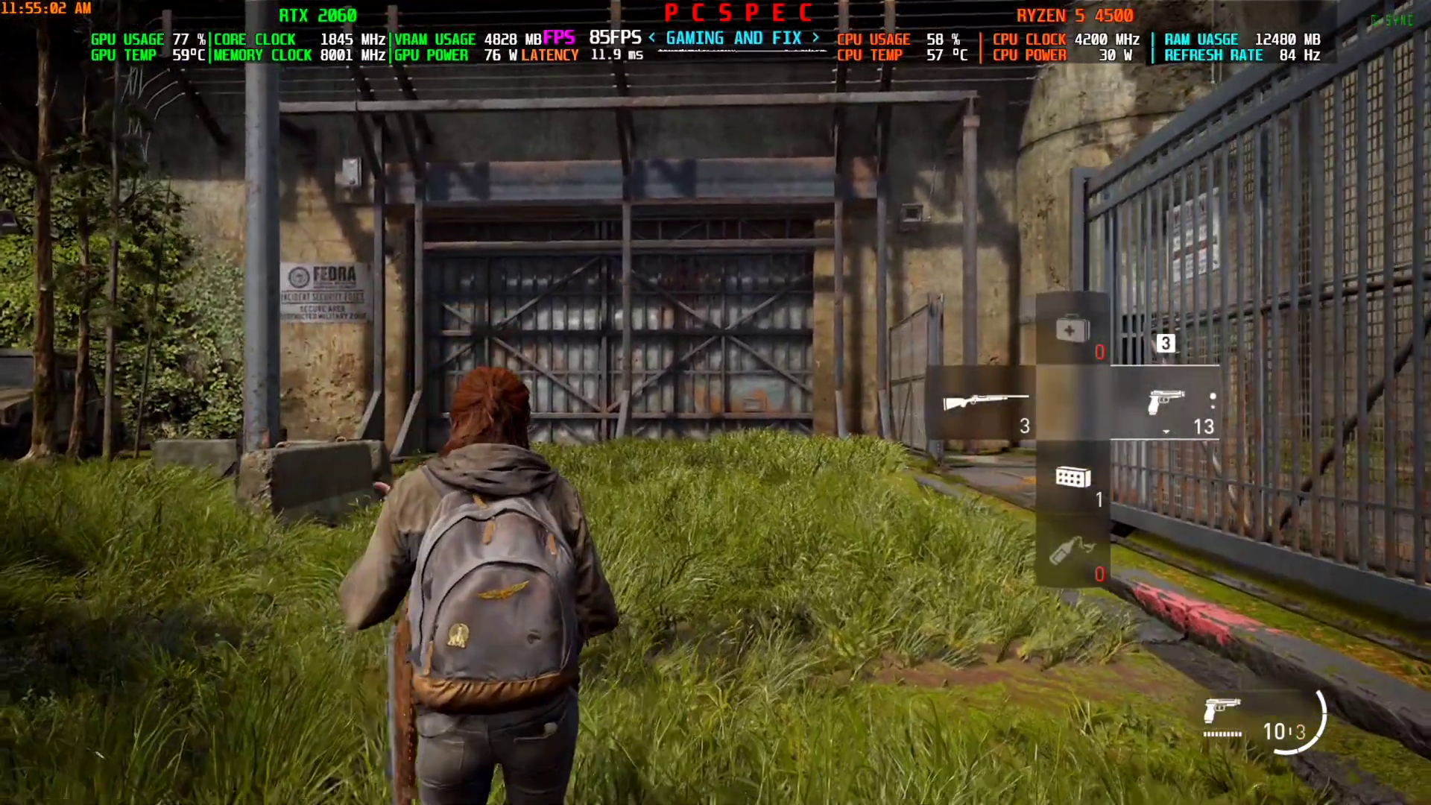
right_click(715, 369)
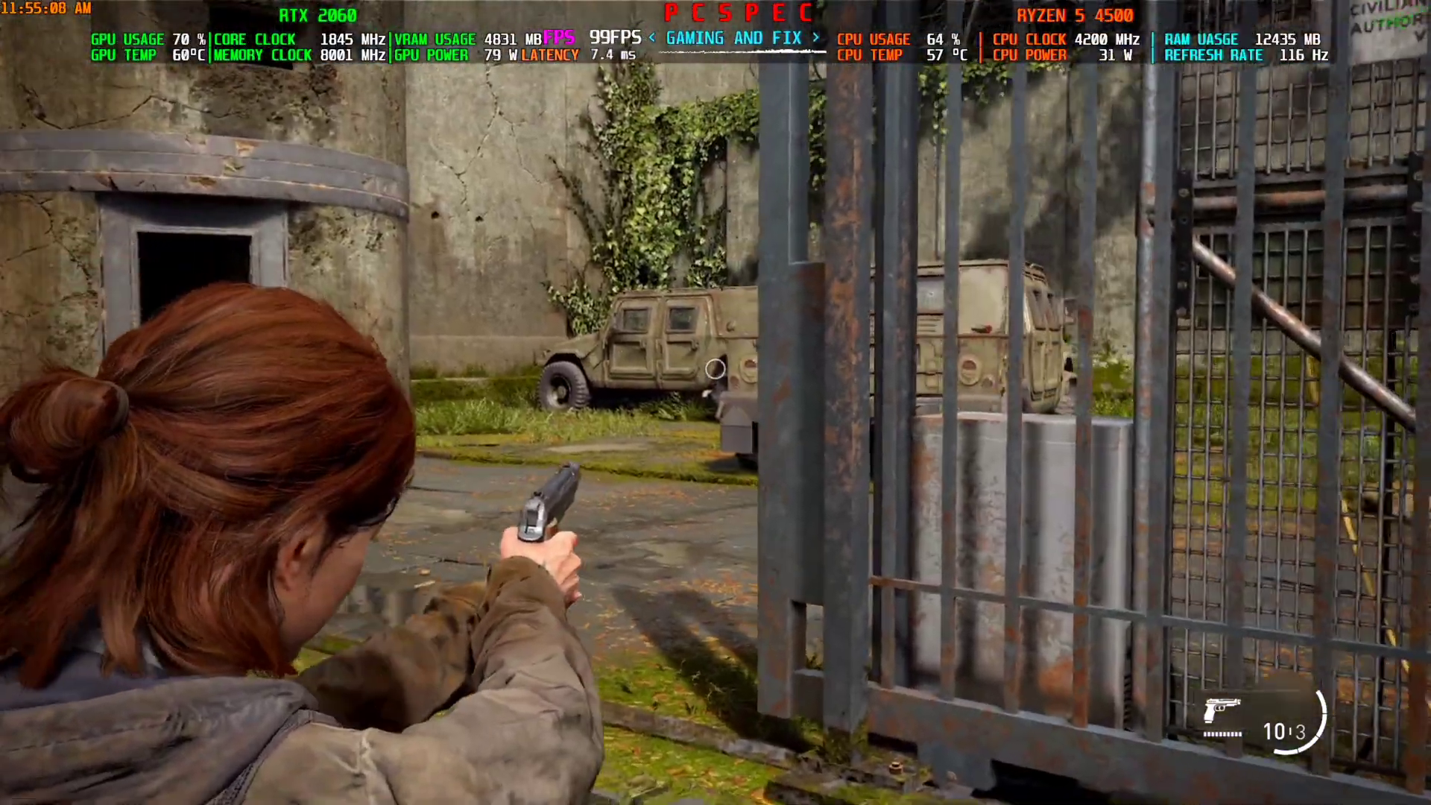
key("w")
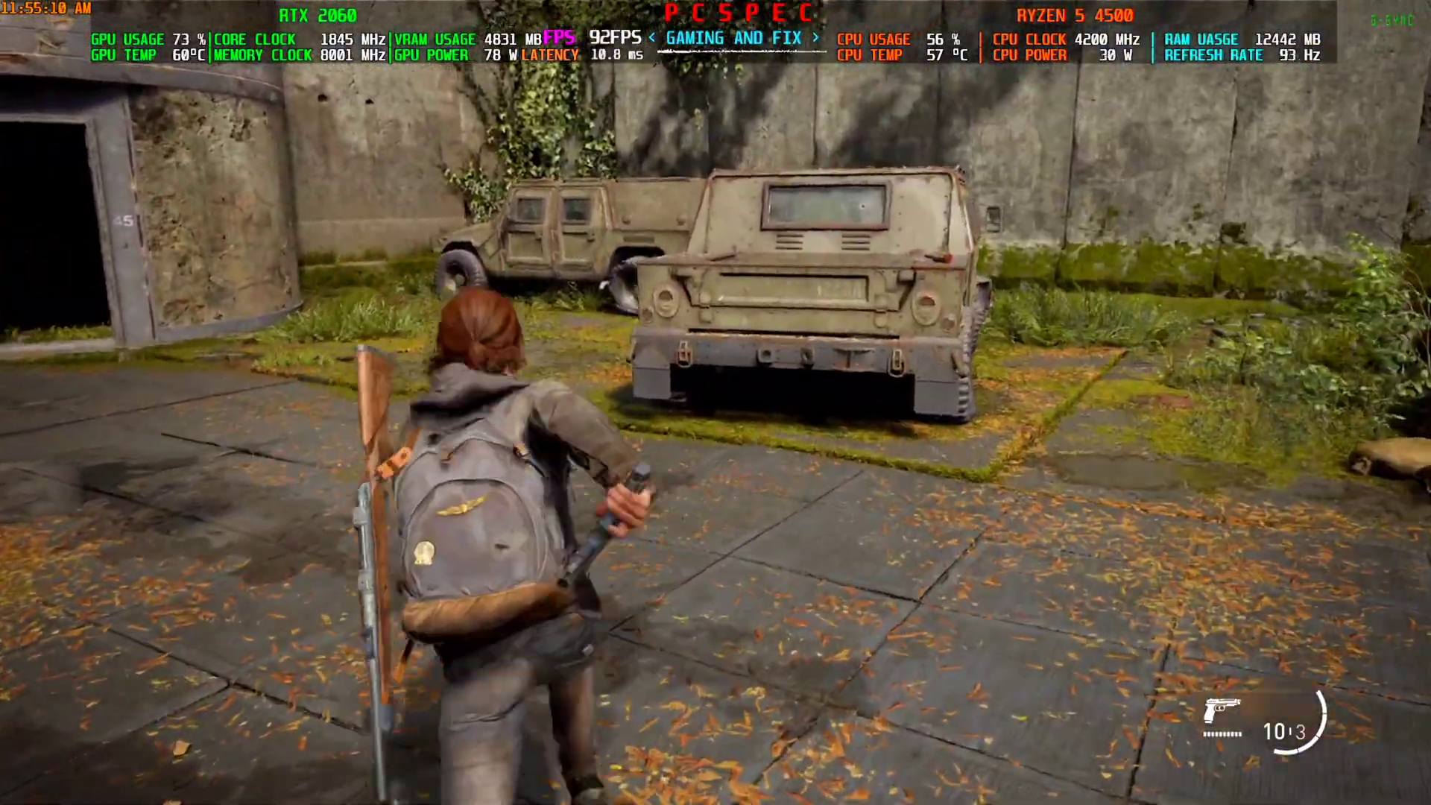